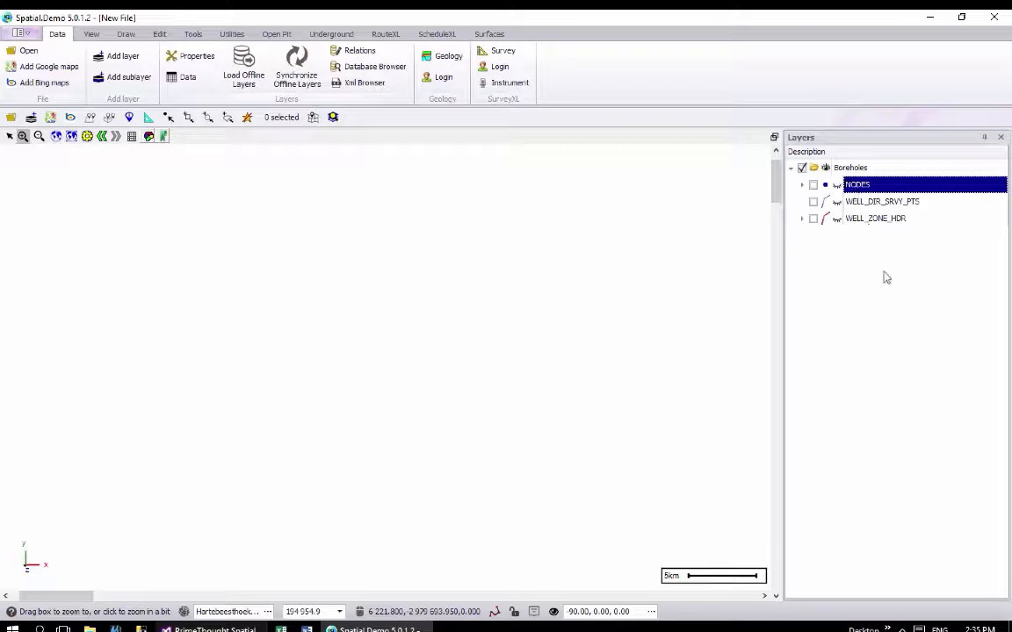
Step: Review the data source settings in the NODES layer's properties, including its Oracle connection and query
right_click(857, 186)
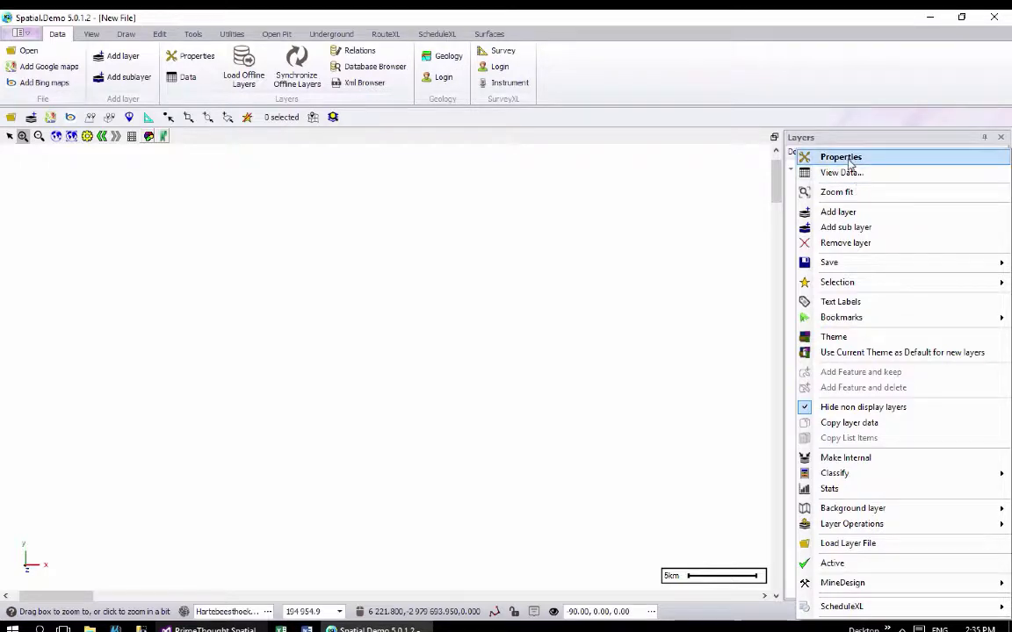
click(847, 157)
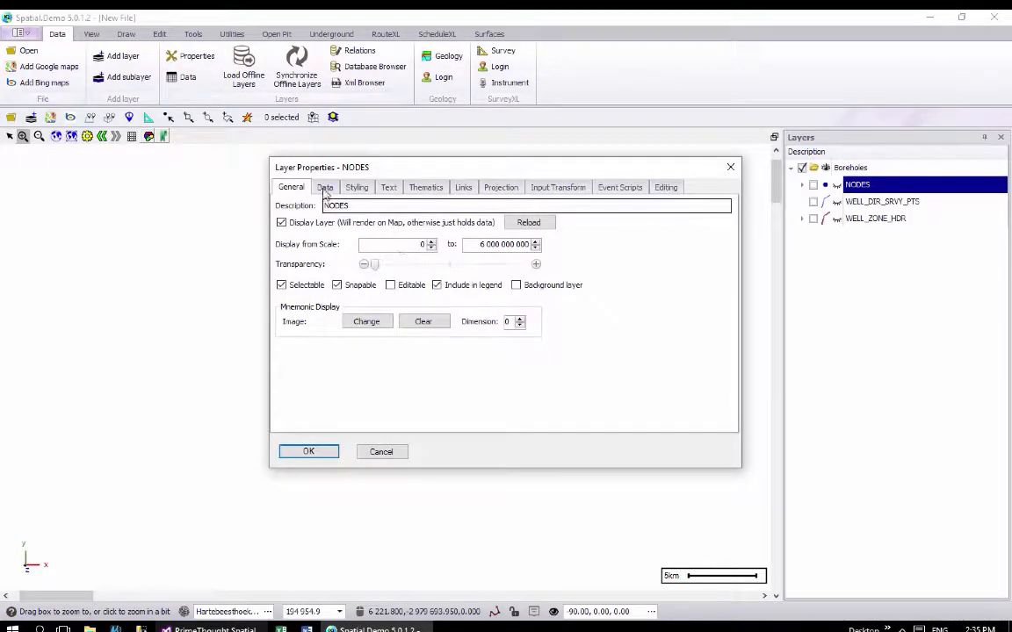
click(325, 189)
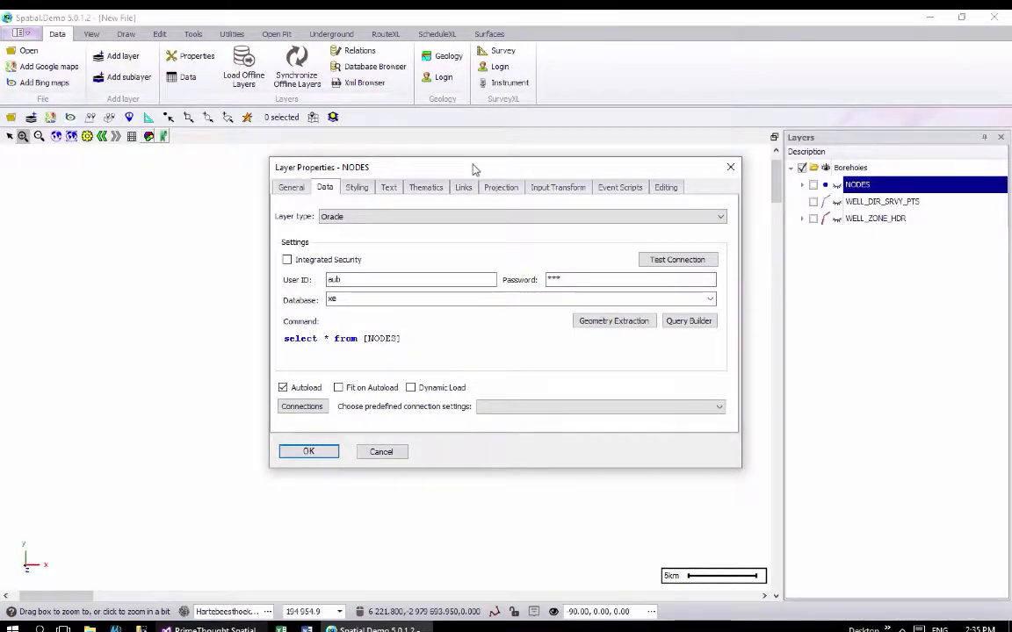
drag(472, 167, 378, 131)
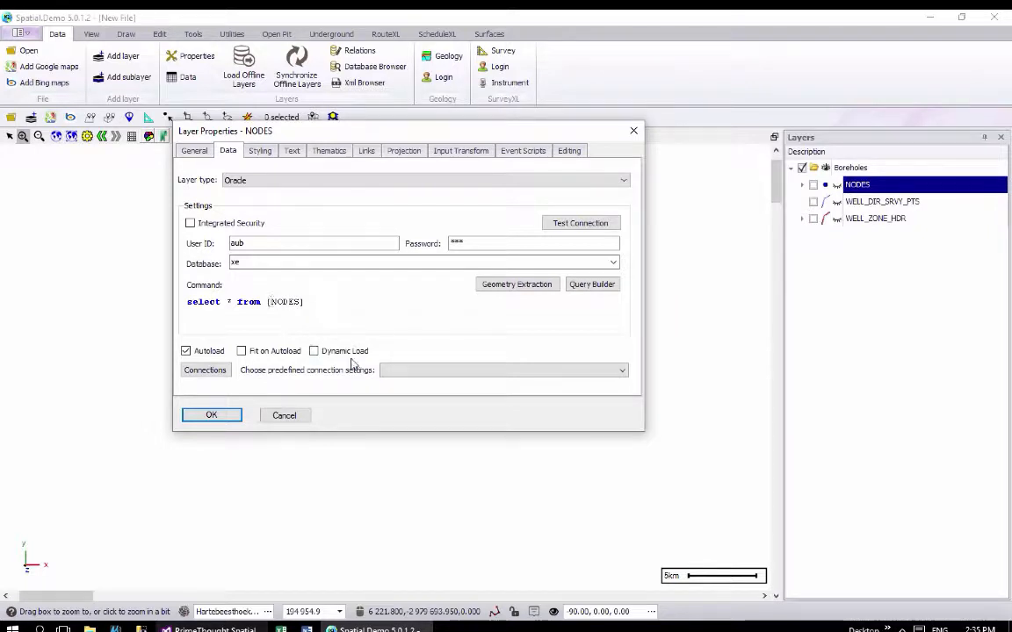
click(218, 421)
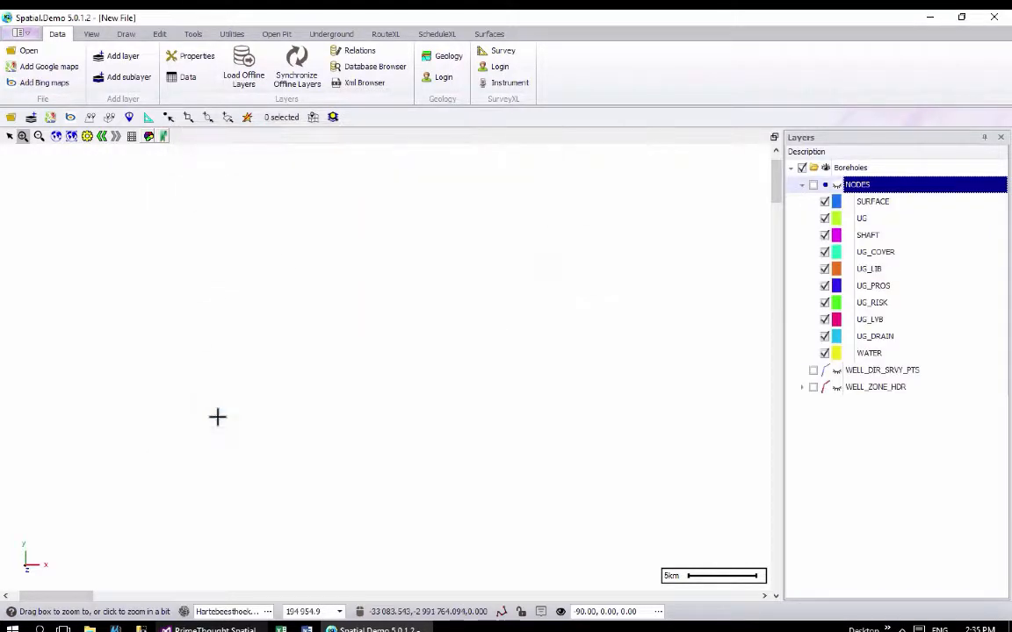
Step: Display the NODES layer on the map and inspect the main borehole clusters
click(813, 185)
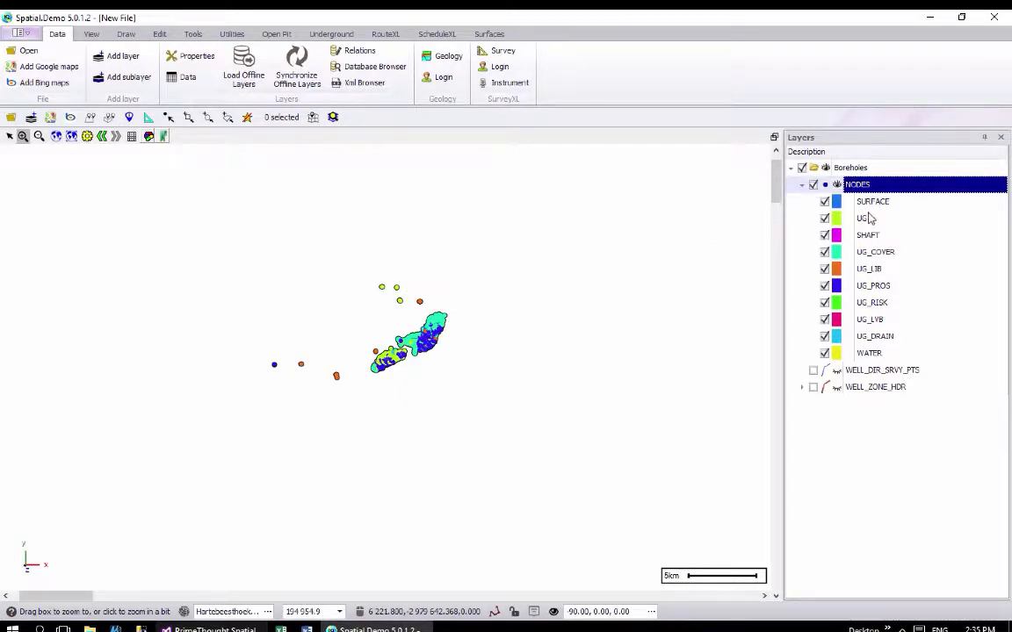
click(430, 346)
click(423, 345)
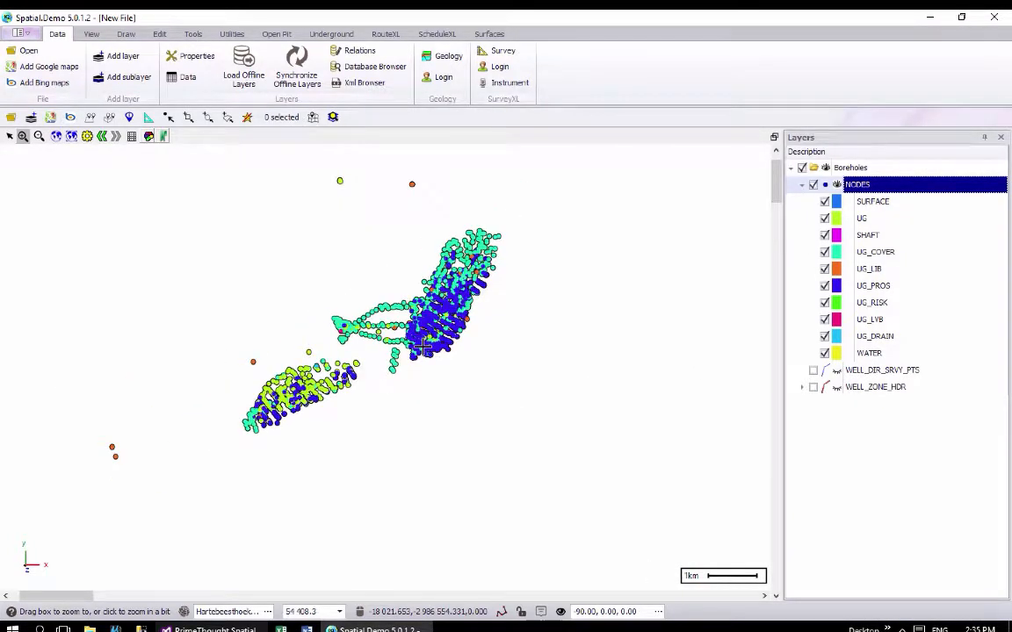
scroll(422, 346, down, 4)
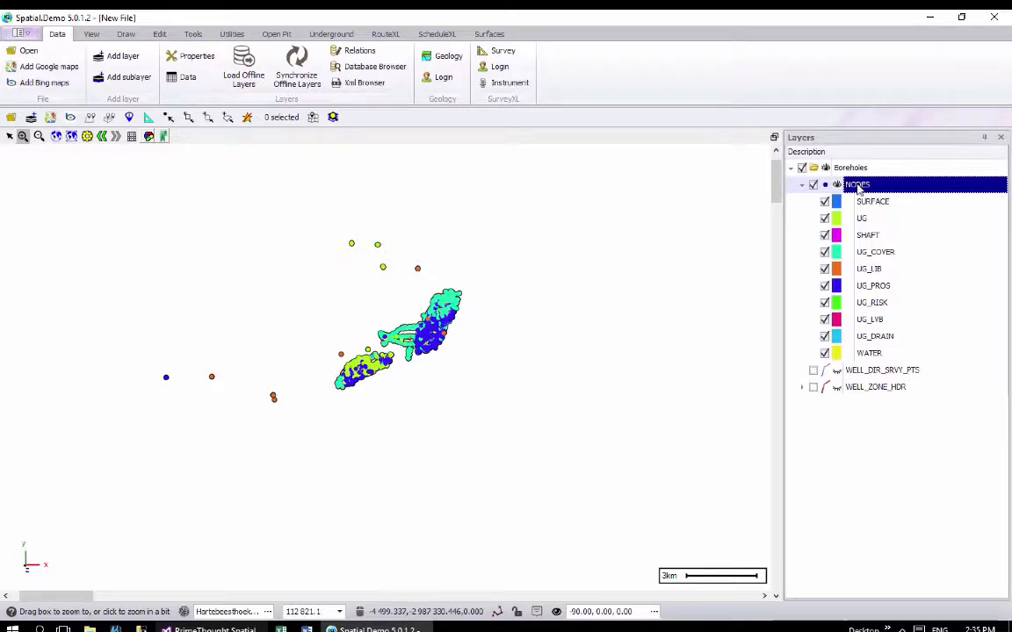
Step: Examine the NODES layer's attribute data across to the node coordinate columns, and close the table
right_click(858, 187)
click(848, 172)
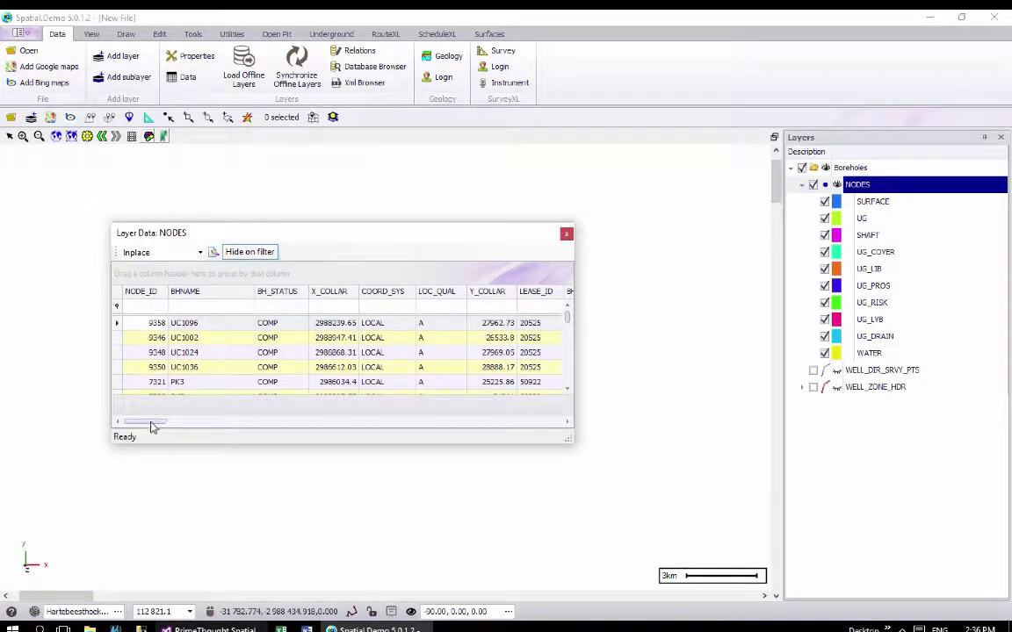
drag(151, 426, 359, 422)
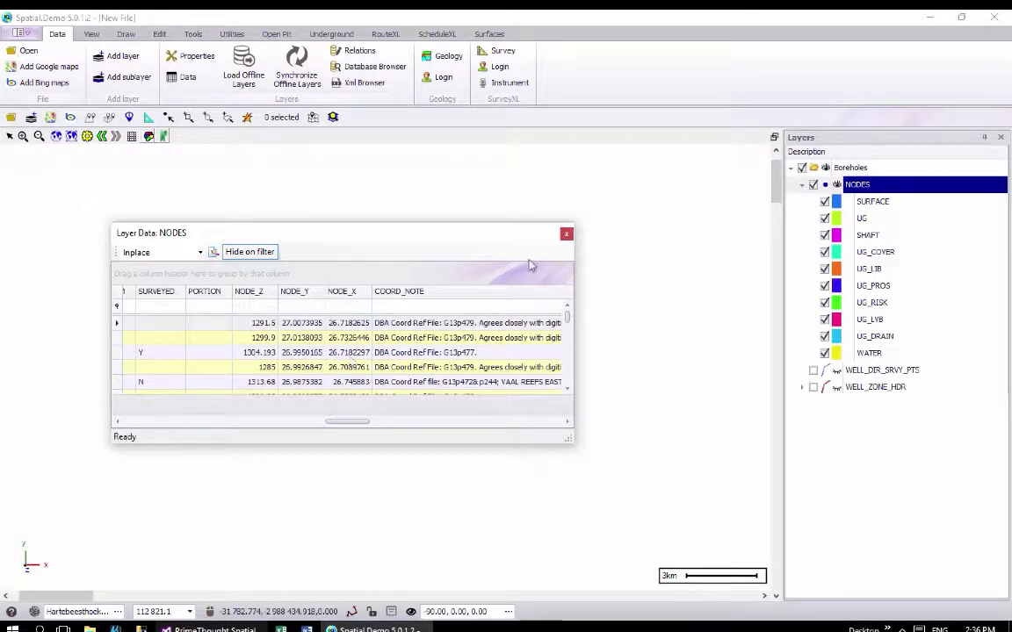
click(566, 236)
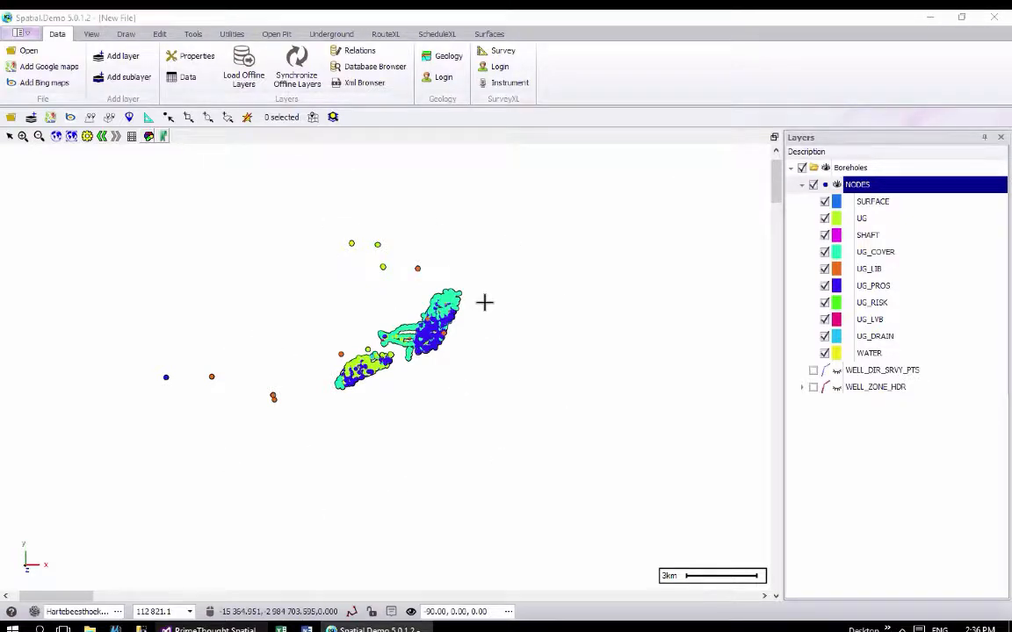
Step: Check the projection definition in the NODES layer's properties
right_click(852, 184)
click(855, 160)
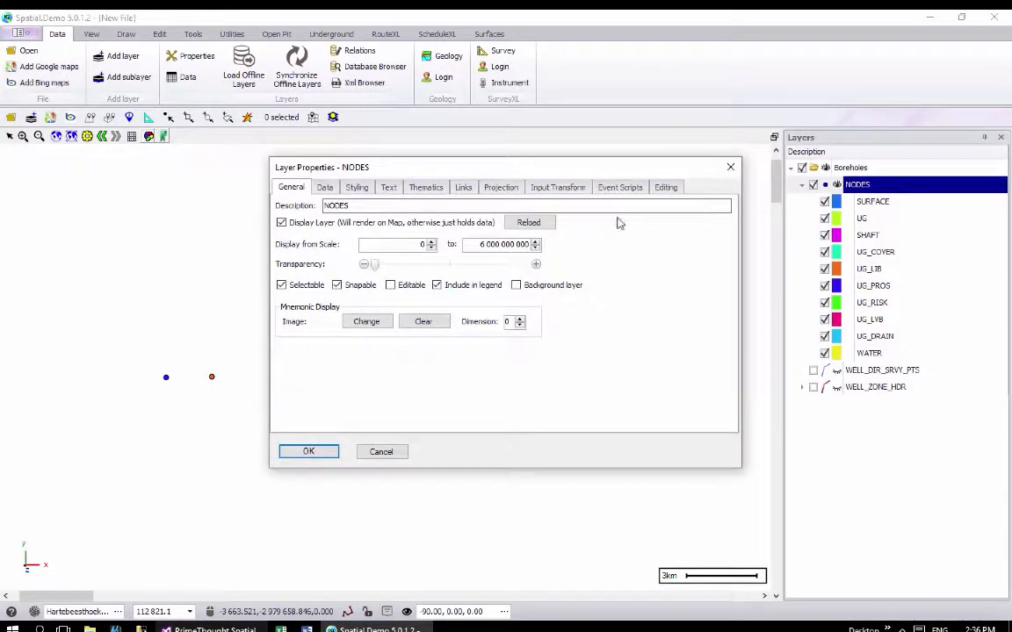
click(502, 188)
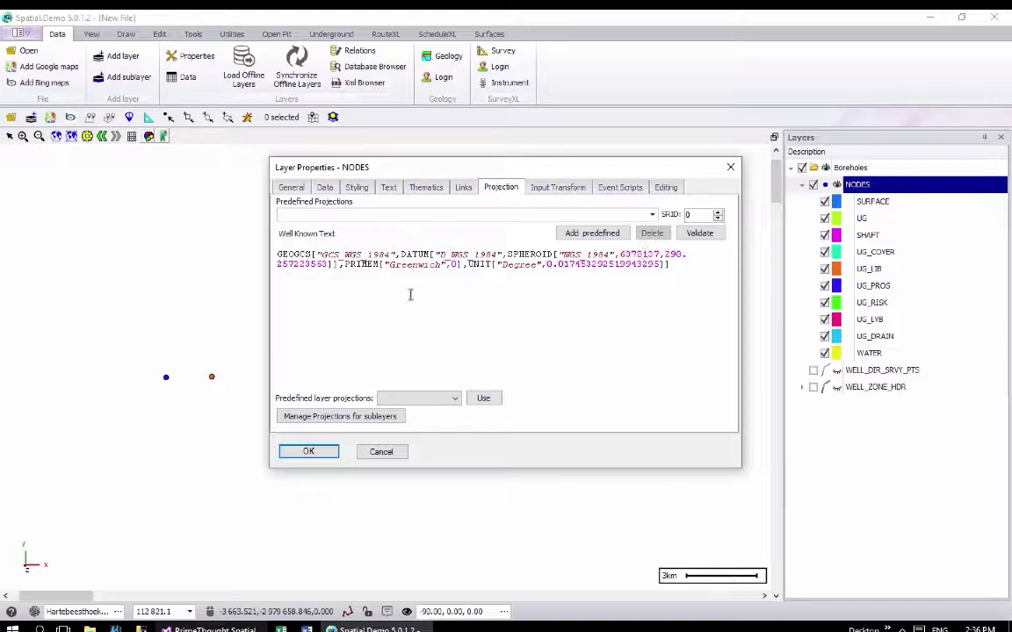
click(308, 451)
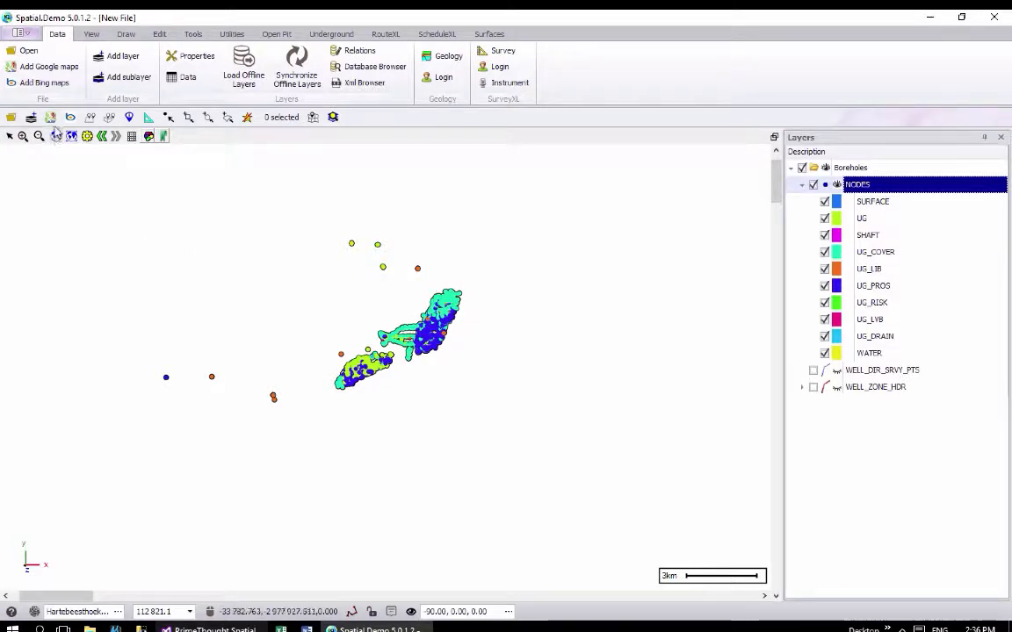
Step: Add a Google Maps roads background and inspect the borehole locations against it
click(50, 118)
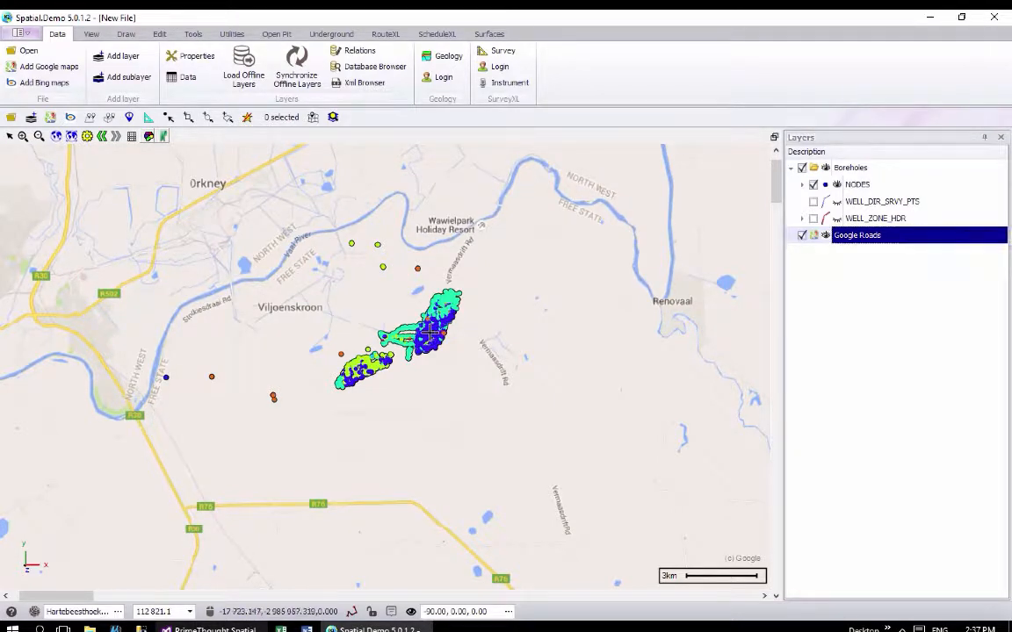
scroll(430, 331, up, 3)
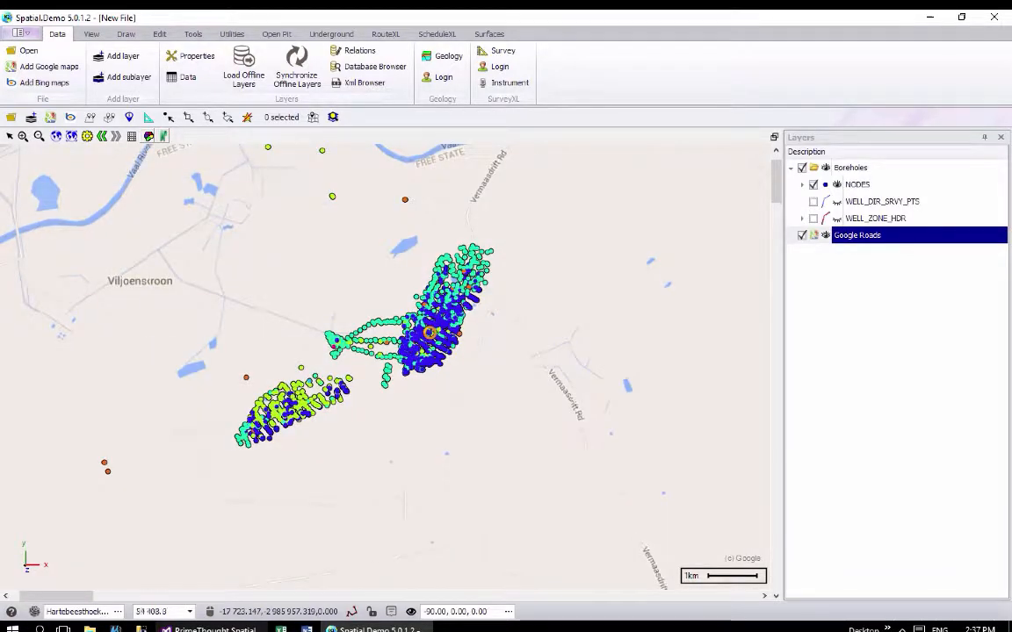
scroll(429, 332, down, 1)
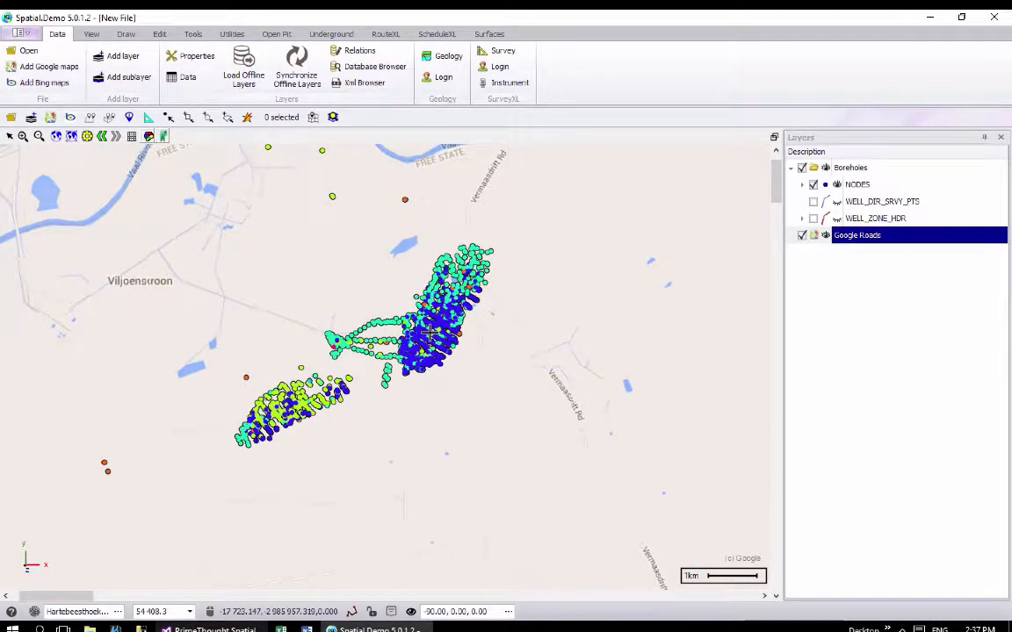
Step: Change the scenery of the Google Roads layer to Satellite
right_click(865, 236)
click(840, 158)
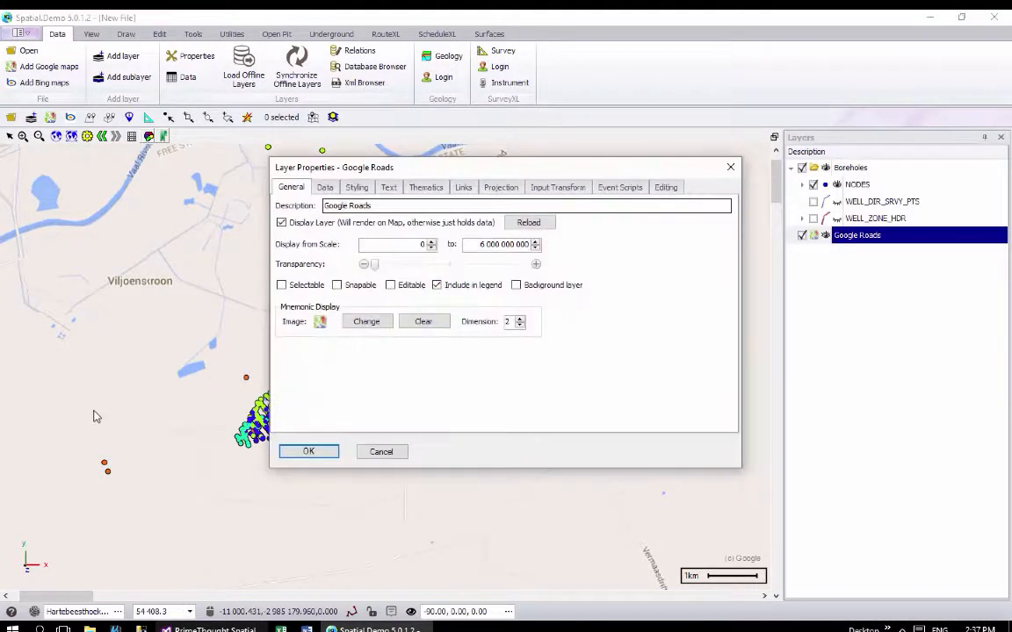
click(324, 187)
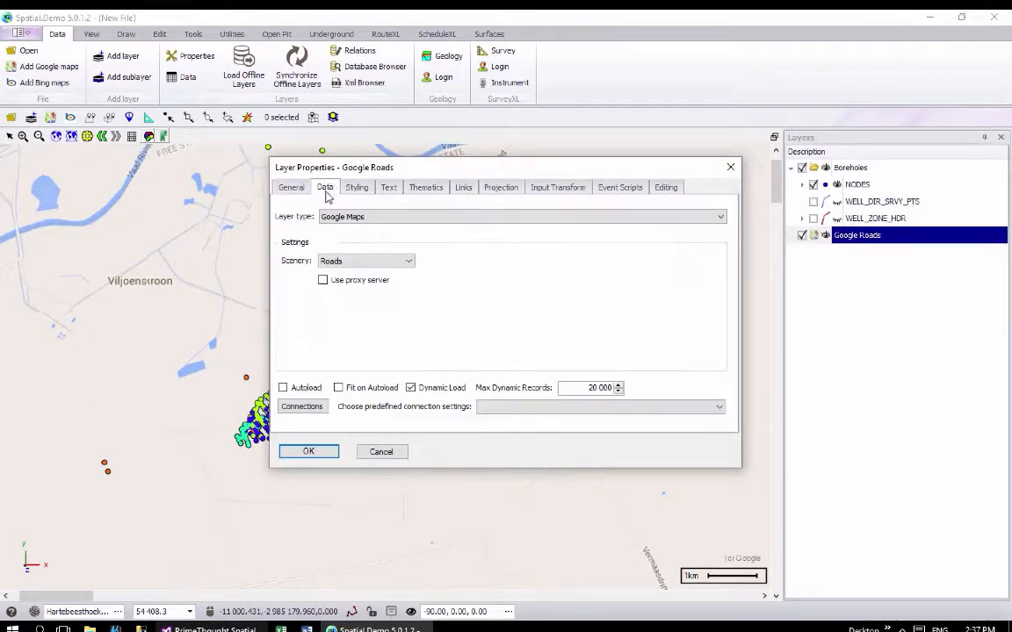
click(352, 261)
click(350, 283)
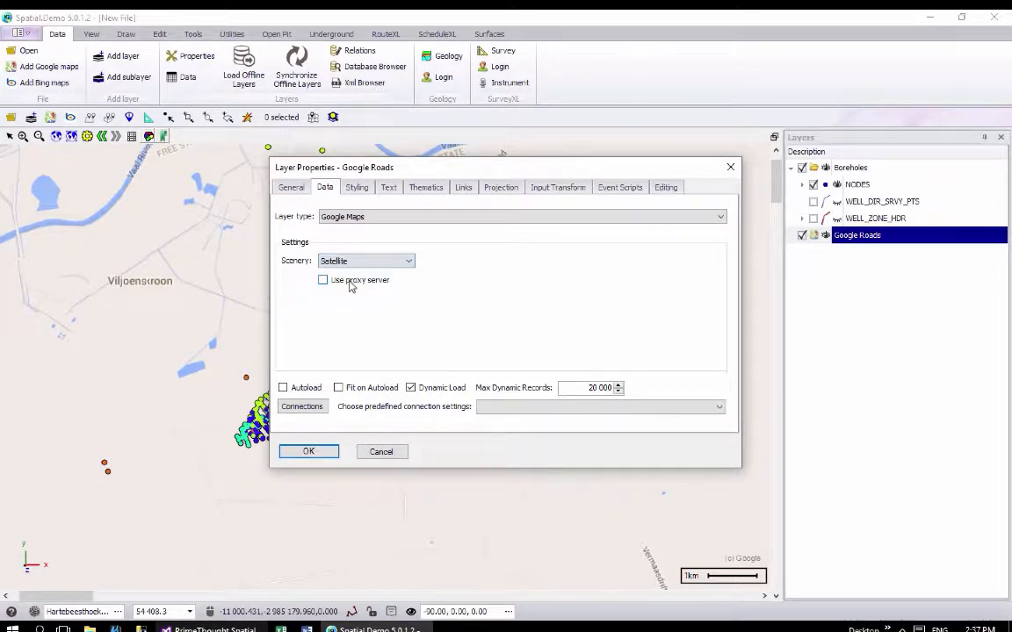
click(309, 452)
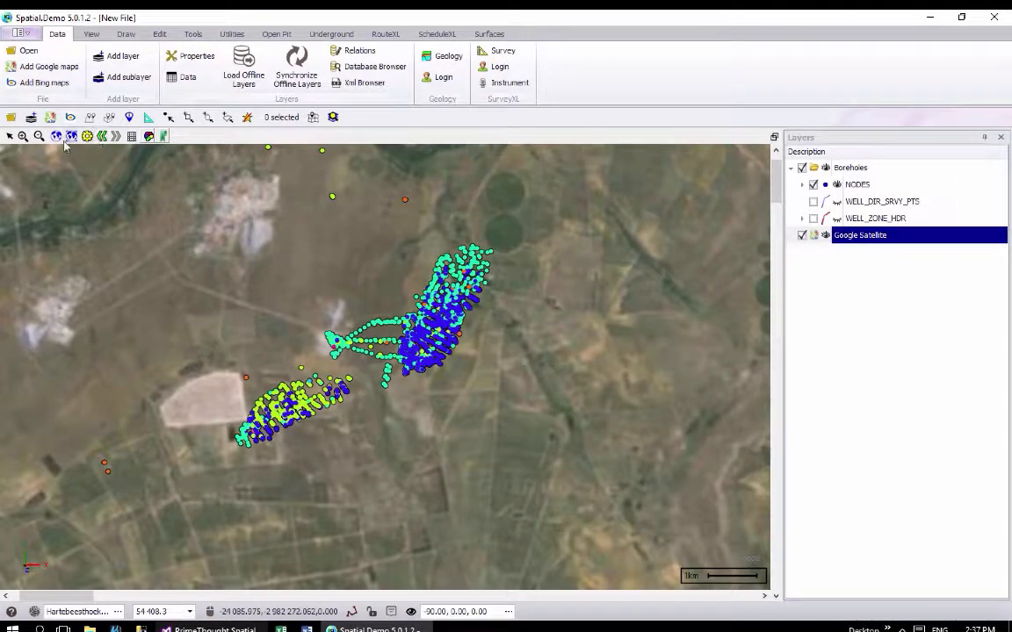
Step: Inspect the area around the boreholes on the satellite imagery and remove the Google Satellite layer
middle_drag(240, 297, 303, 333)
middle_drag(351, 303, 355, 326)
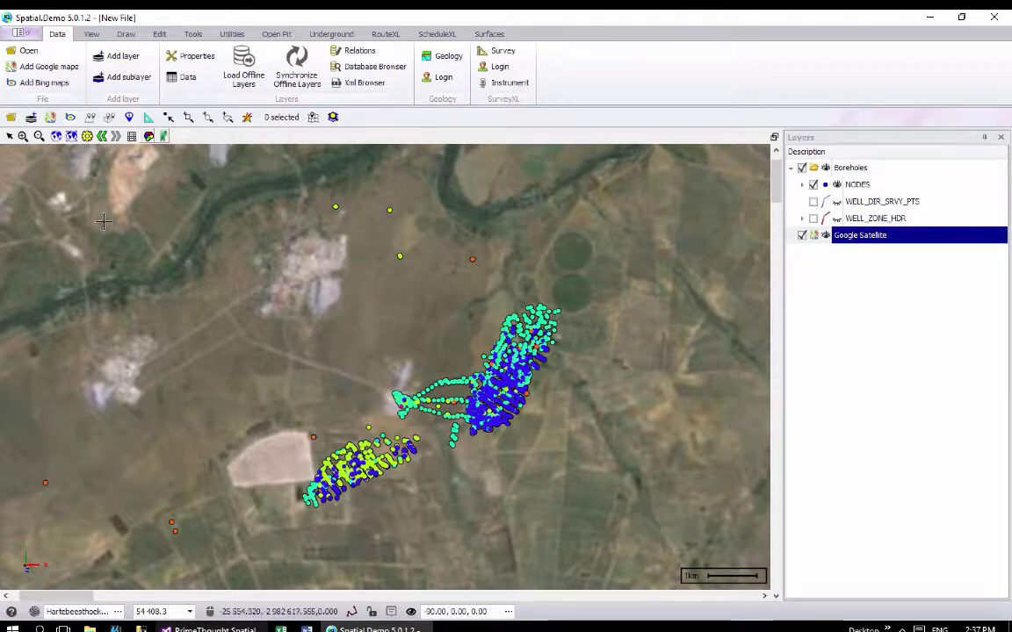
click(50, 119)
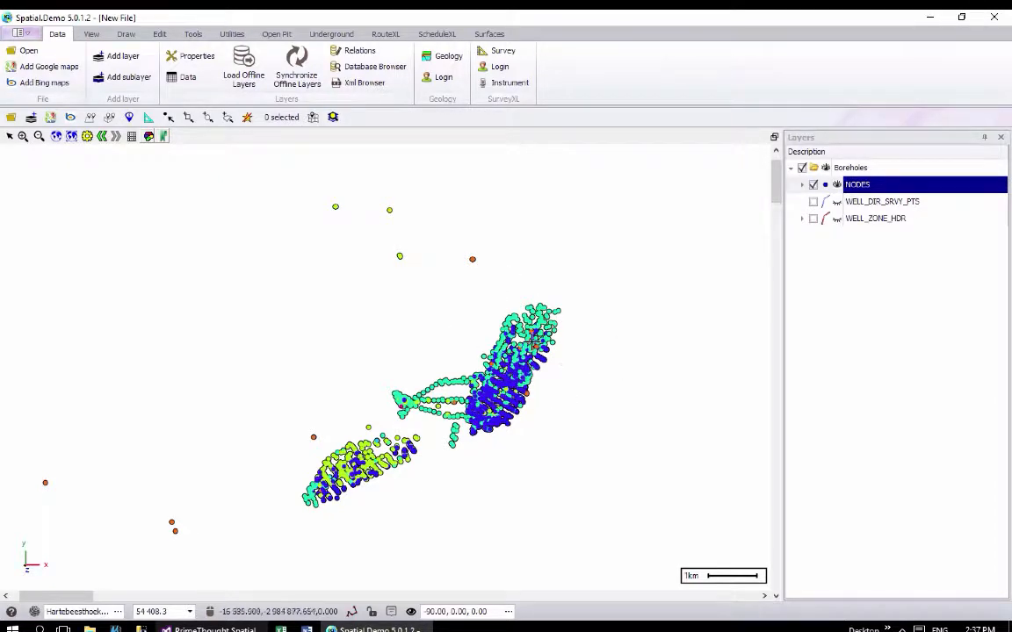
Step: Orient the view along the positive X axis and frame the full vertical spread of the borehole nodes
click(91, 34)
click(117, 67)
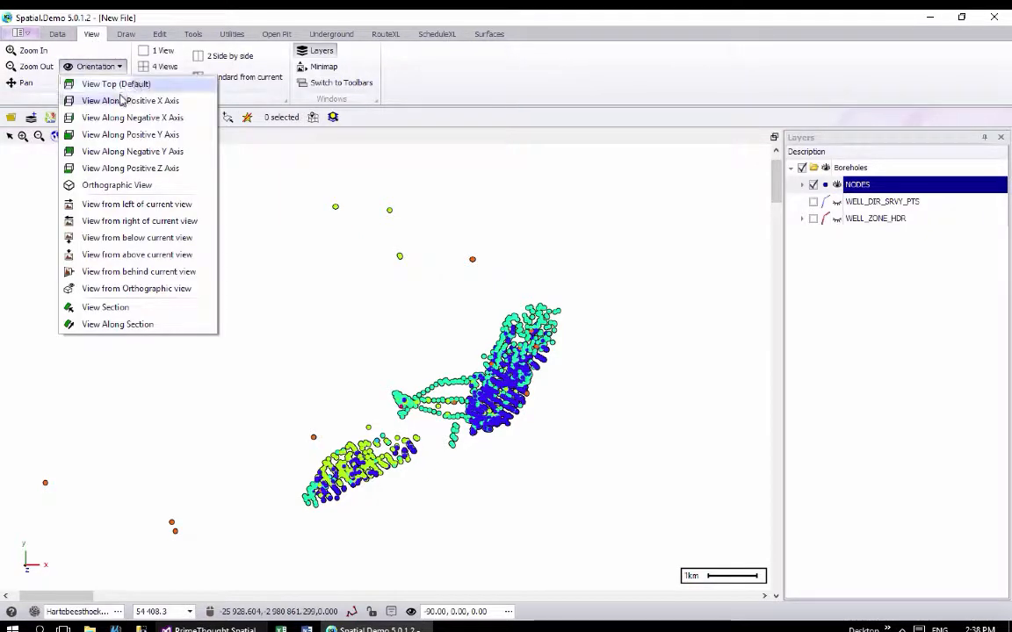
click(123, 100)
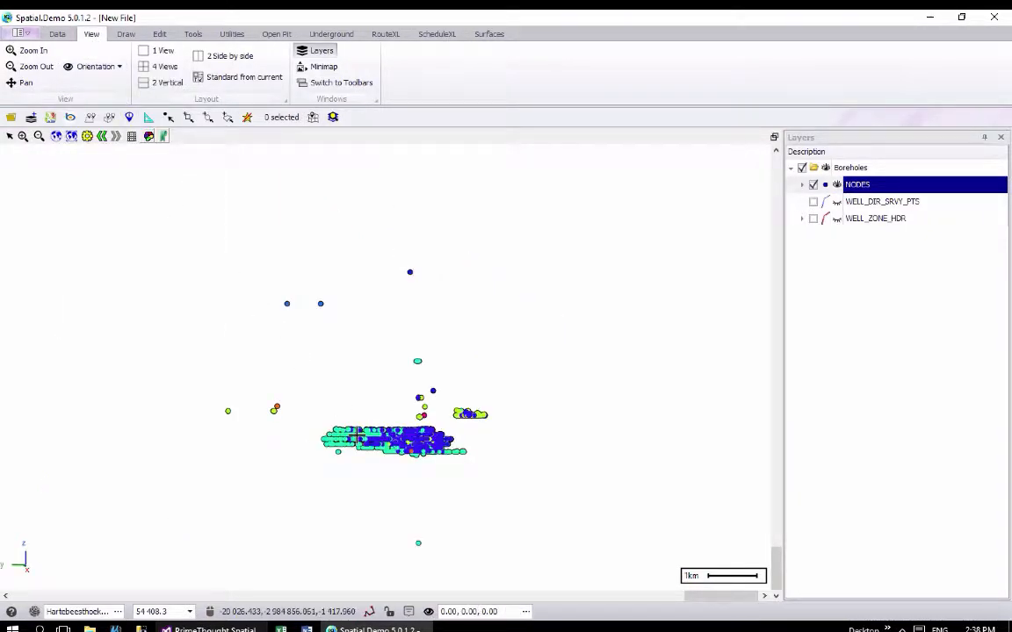
scroll(360, 434, down, 2)
scroll(386, 432, up, 4)
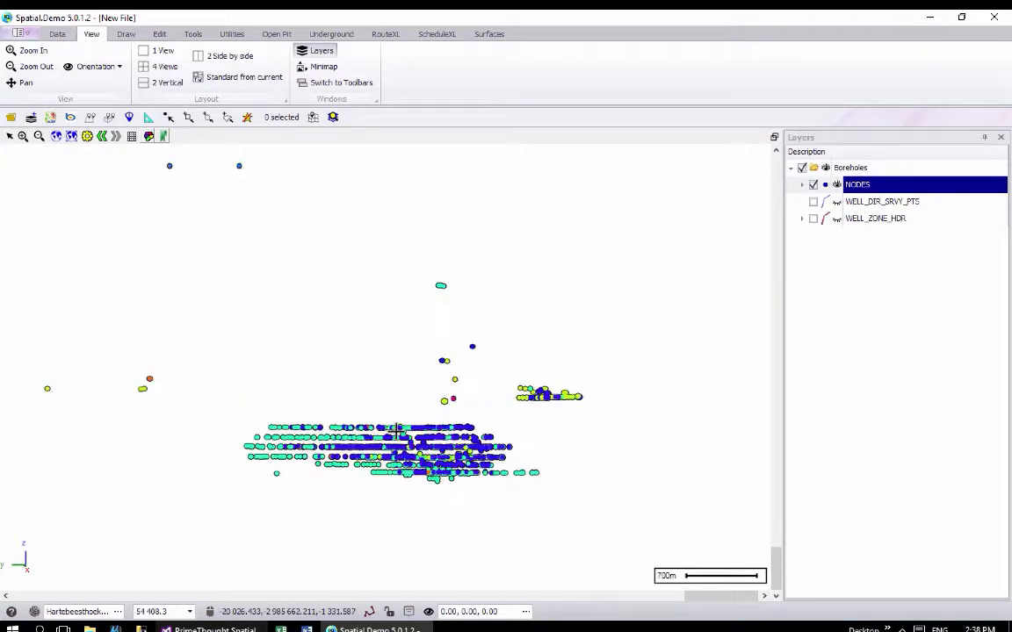
click(71, 136)
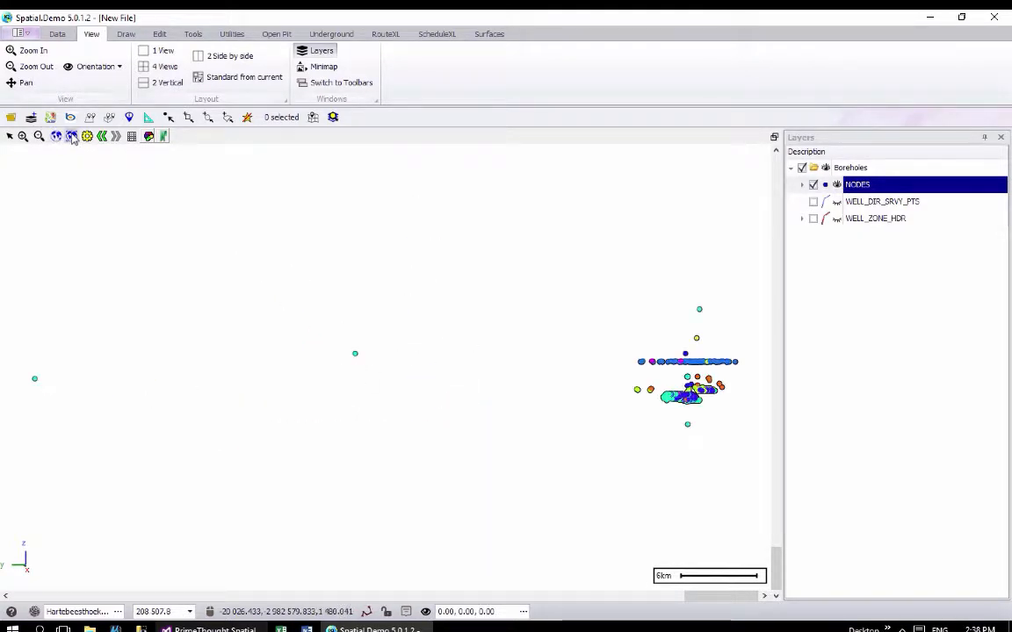
scroll(745, 361, up, 3)
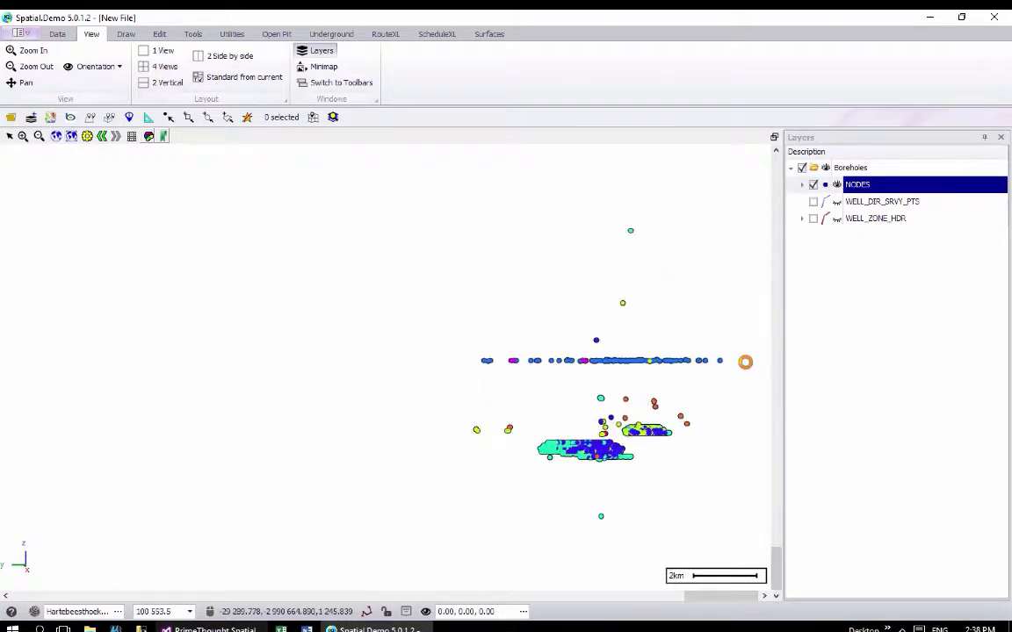
scroll(744, 361, up, 2)
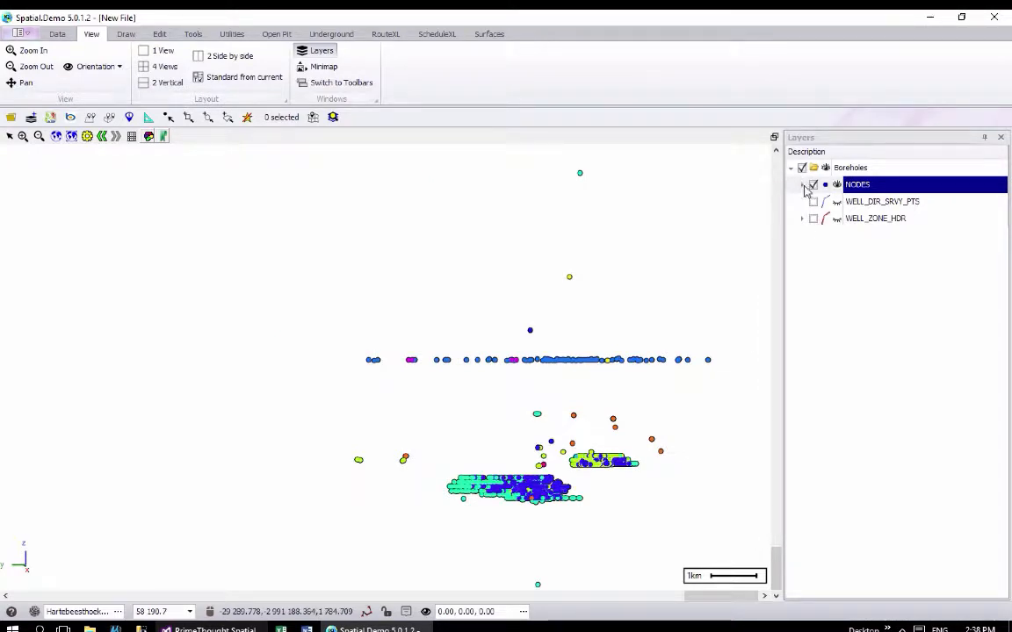
Step: Expand the NODES categories, switch SURFACE off and on to identify its points, and compare them with the underground nodes
click(803, 185)
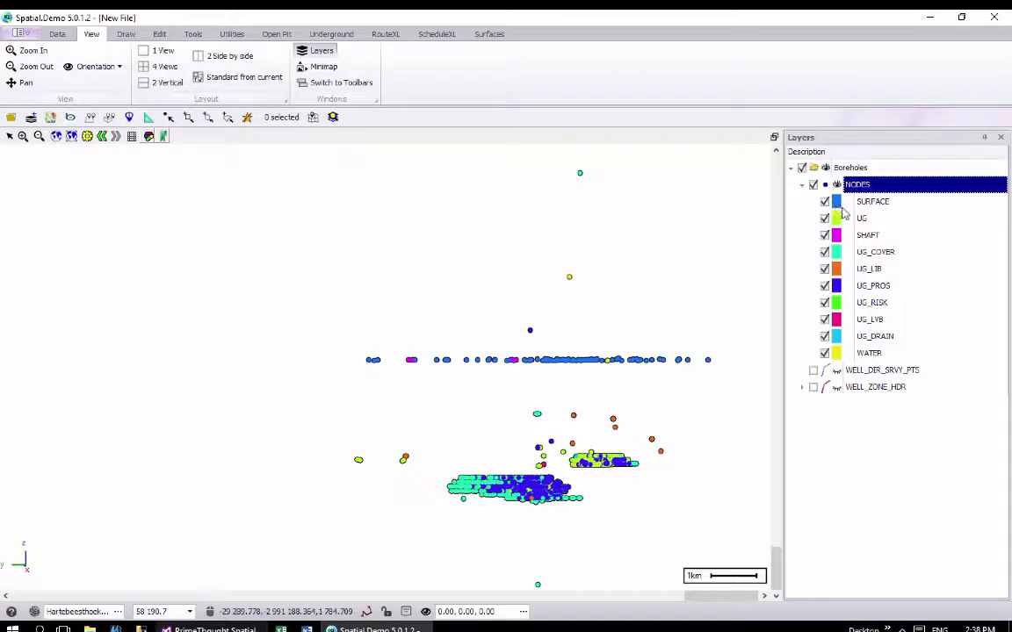
click(825, 202)
click(824, 202)
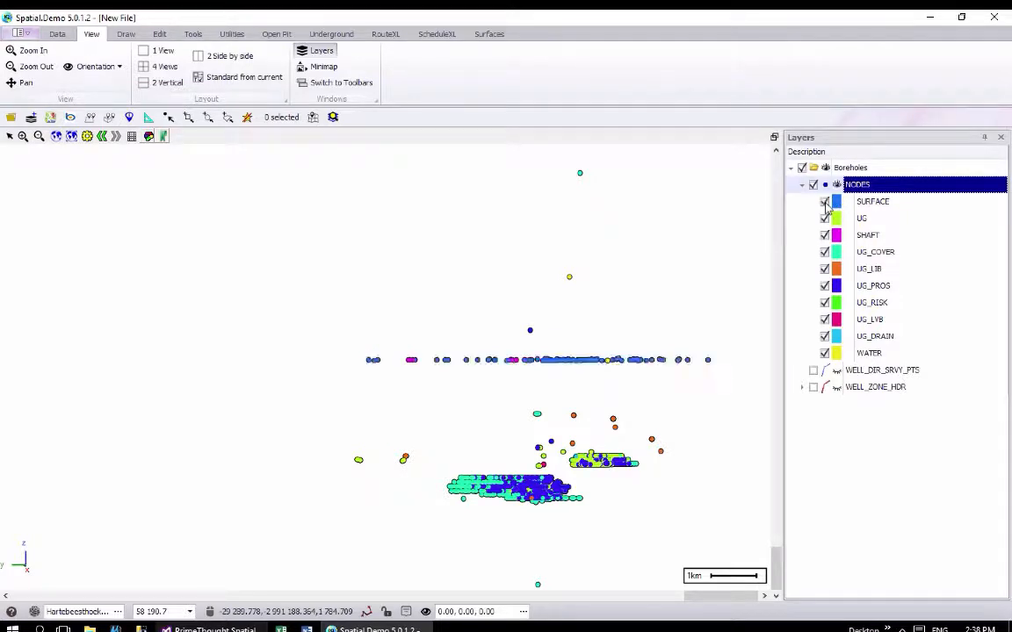
click(825, 202)
click(825, 202)
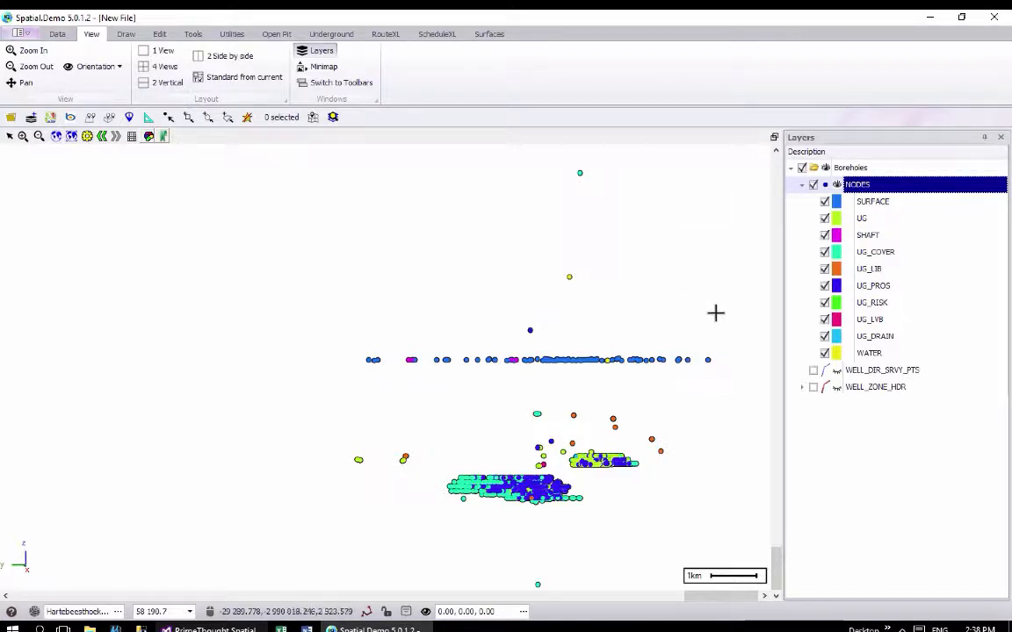
scroll(578, 224, up, 3)
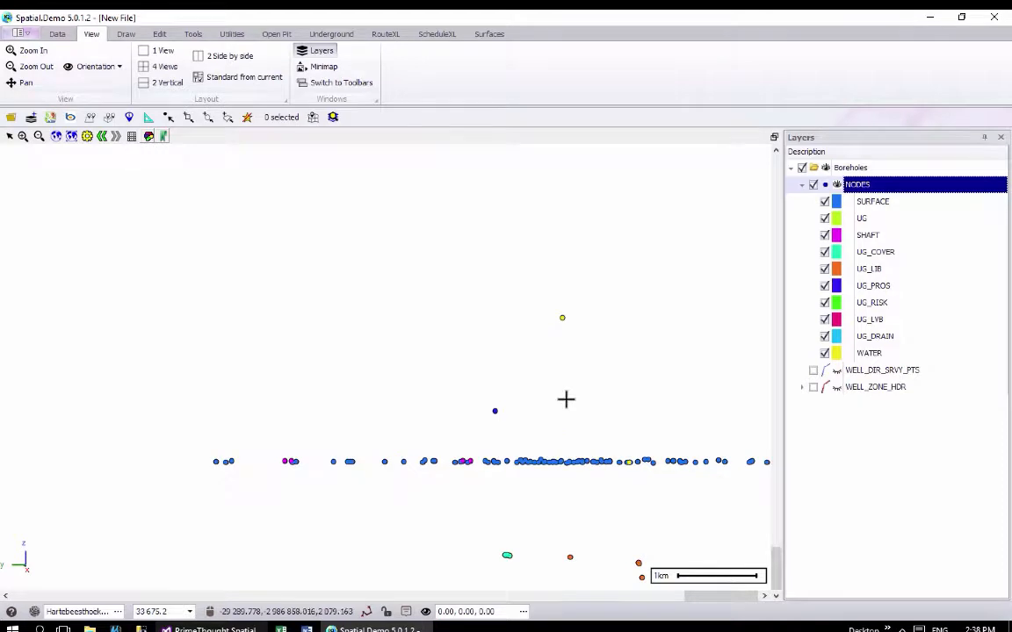
scroll(565, 400, down, 8)
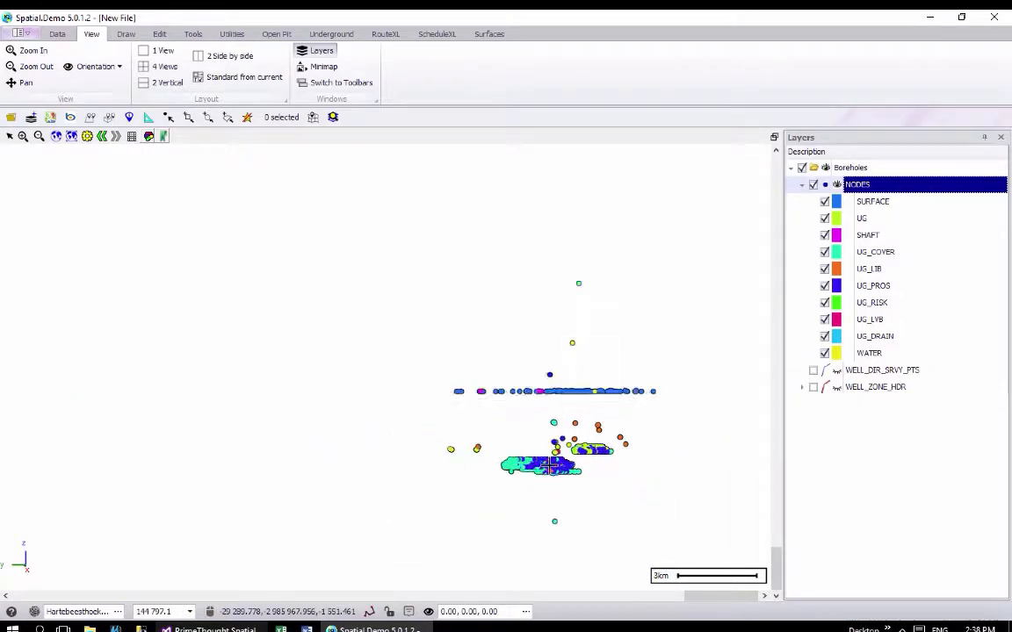
scroll(552, 466, up, 5)
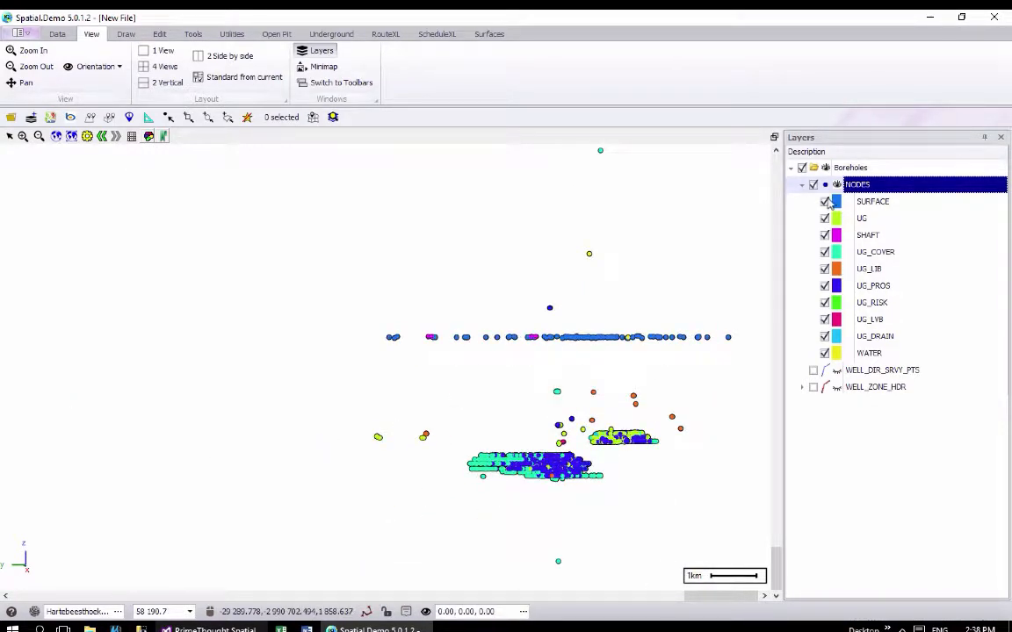
Step: Switch the SURFACE category off and on to separate its points from the SHAFT points, and inspect the underground node levels up close
click(825, 202)
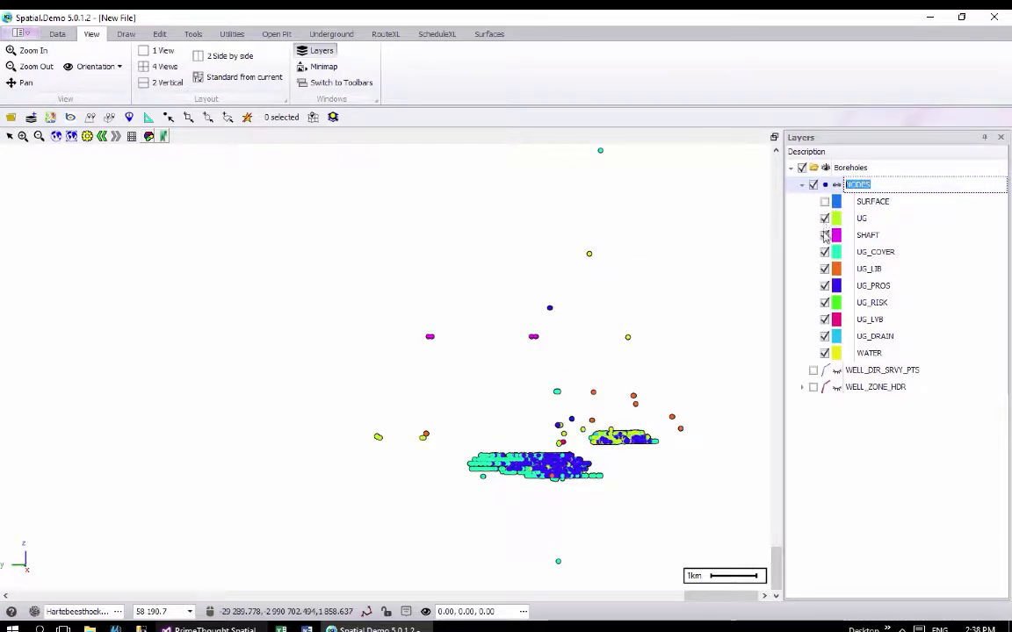
click(824, 235)
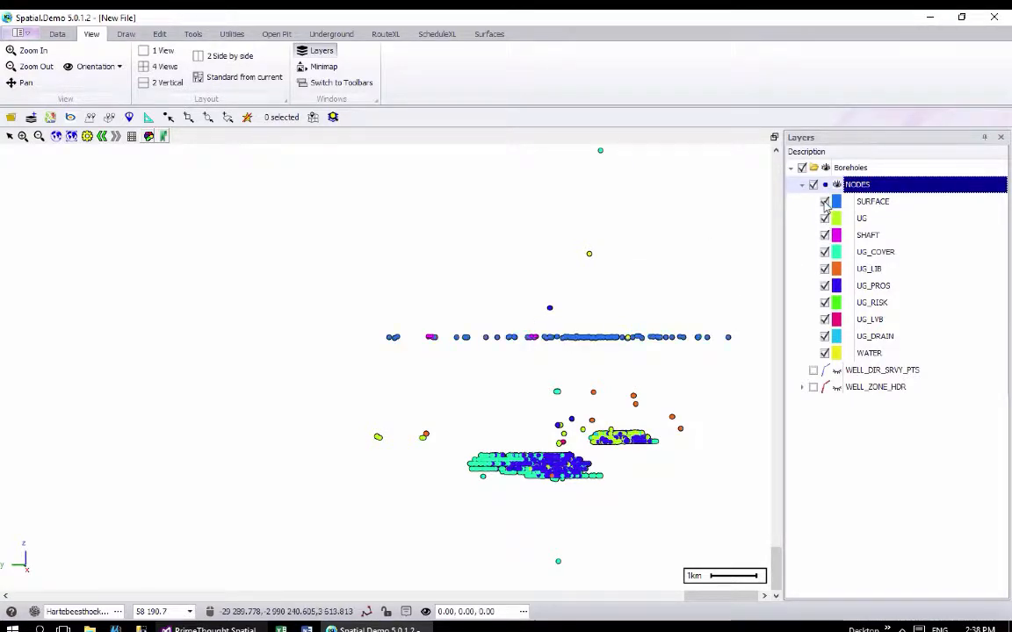
click(825, 202)
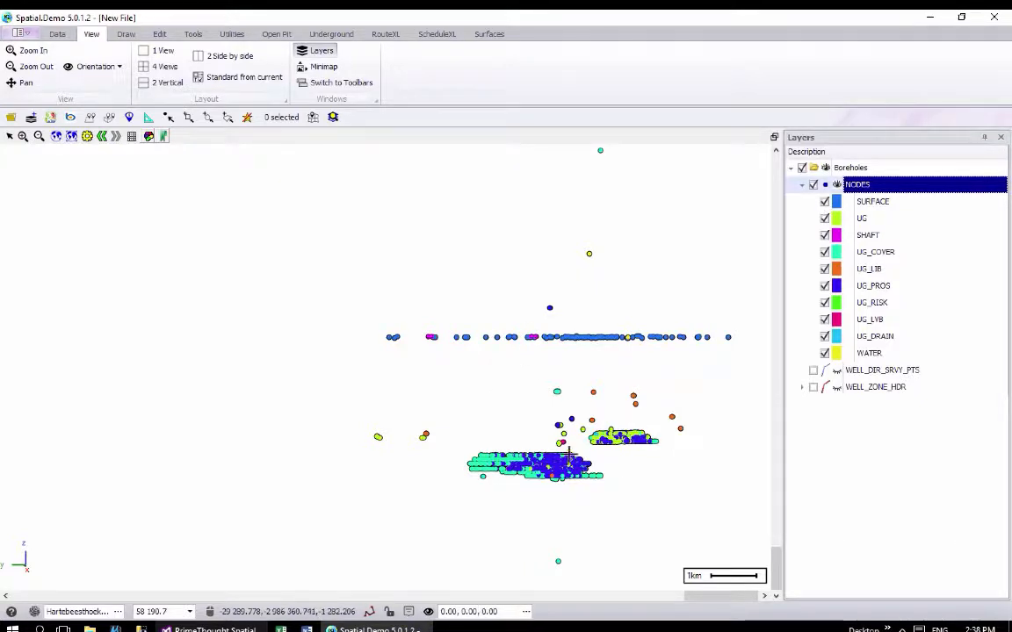
scroll(566, 466, up, 3)
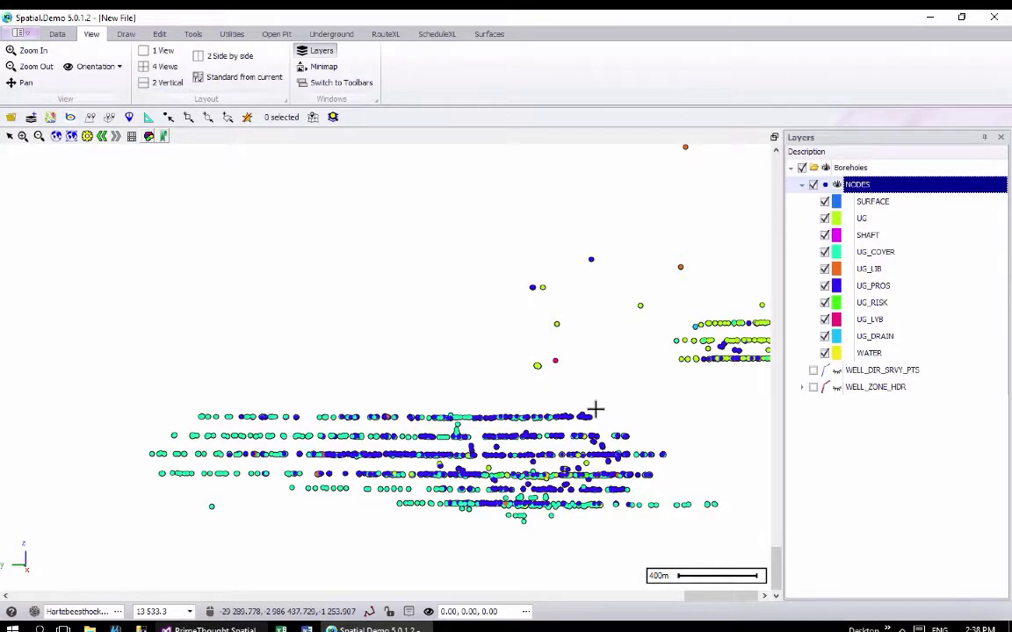
scroll(594, 408, down, 5)
scroll(594, 408, down, 2)
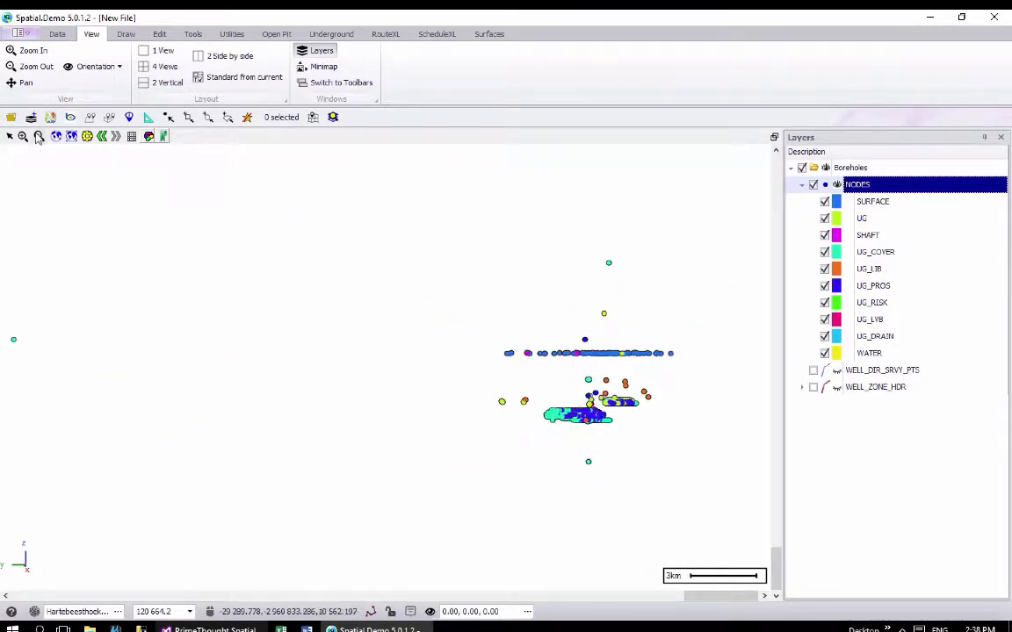
Step: Return the view to plan orientation and fit the full extent of the borehole nodes
click(83, 68)
click(88, 83)
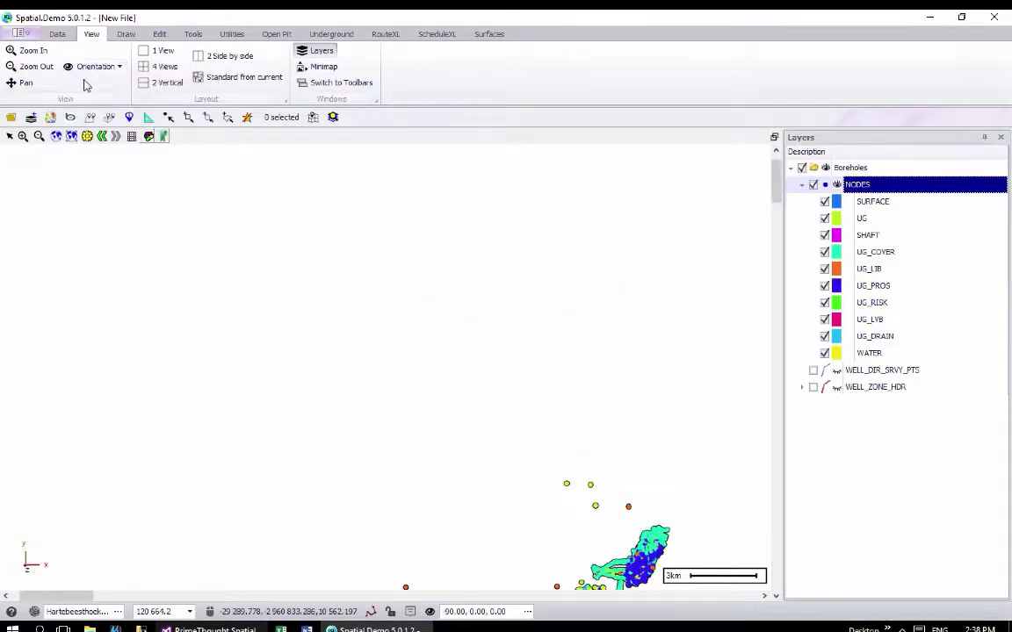
click(55, 136)
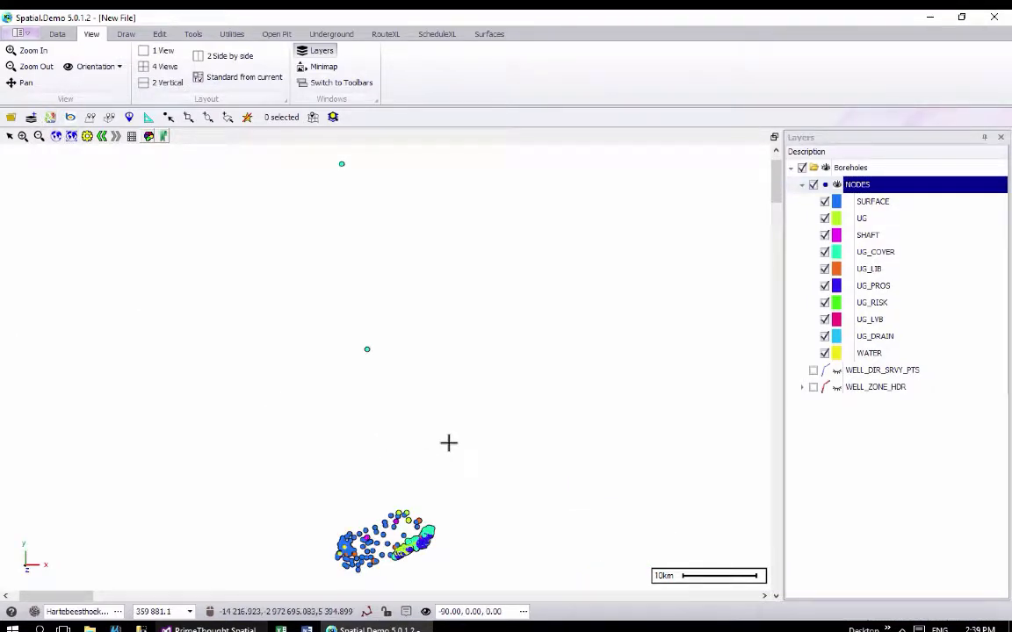
Step: Collapse the NODES categories and examine the data table of the WELL_DIR_SRVY_PTS layer
click(801, 185)
click(877, 201)
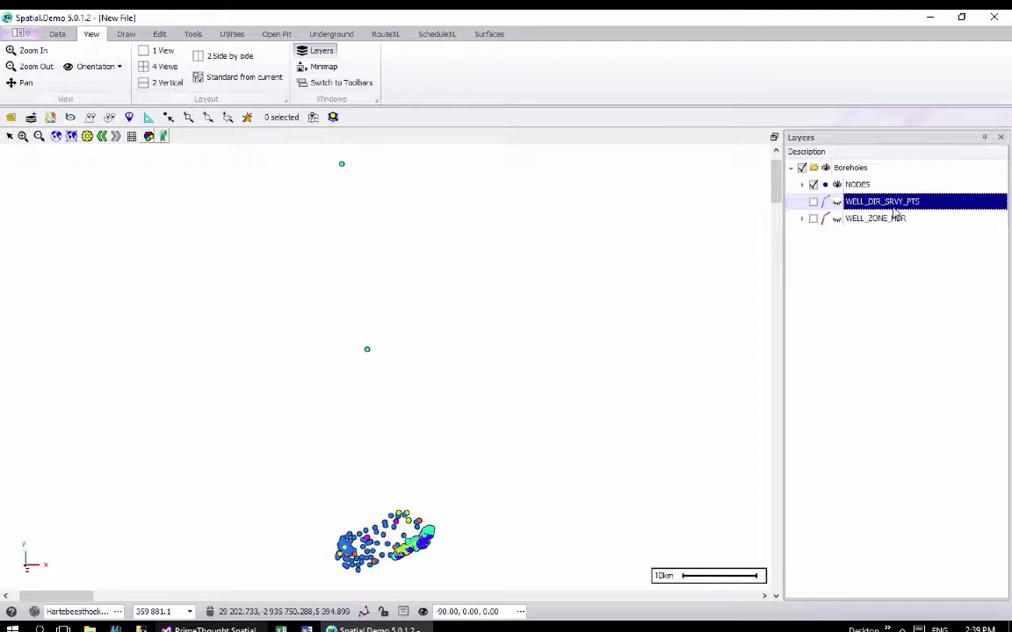
right_click(883, 205)
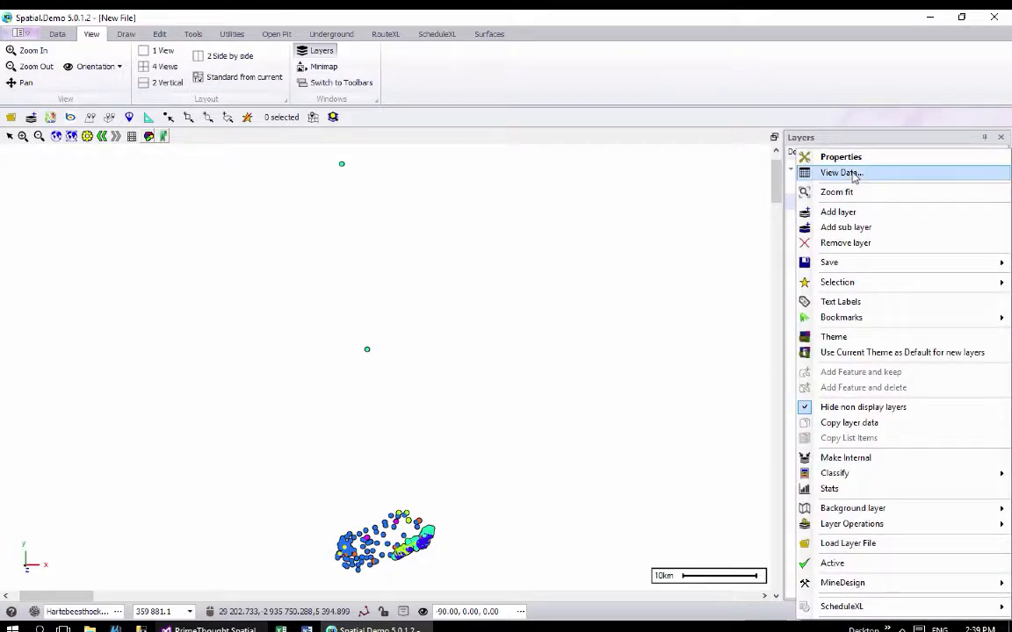
click(847, 173)
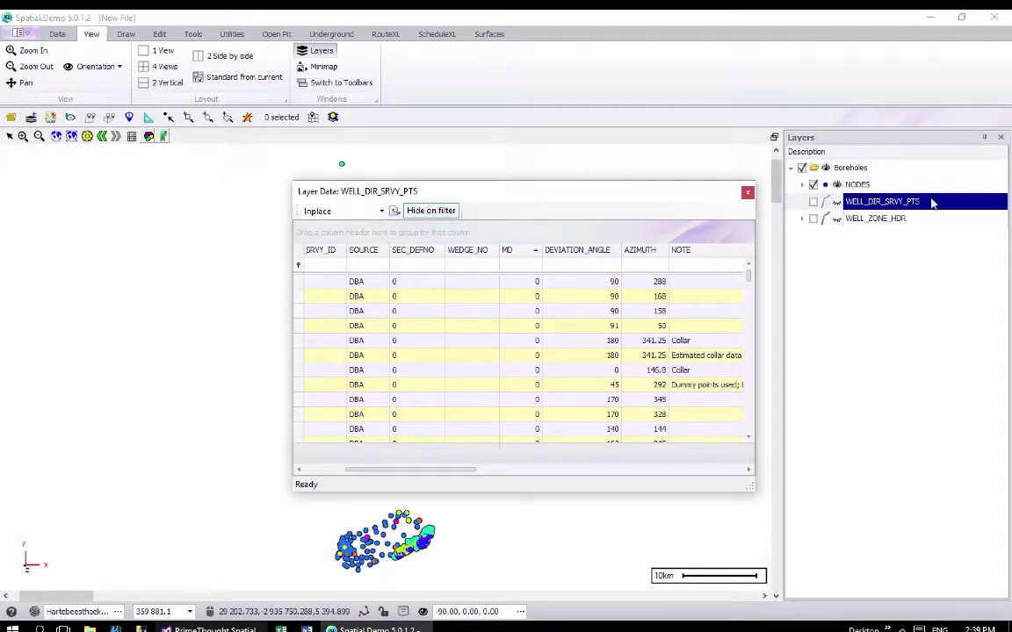
click(747, 191)
Step: Review the Oracle connection and query in the WELL_DIR_SRVY_PTS layer's properties, leaving them unchanged
right_click(860, 206)
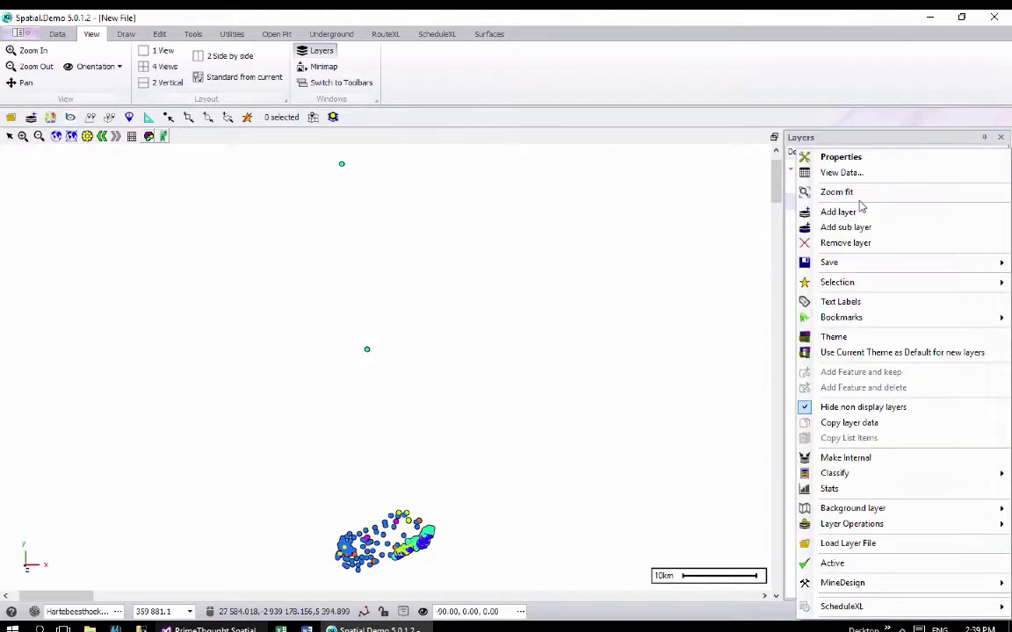
click(850, 156)
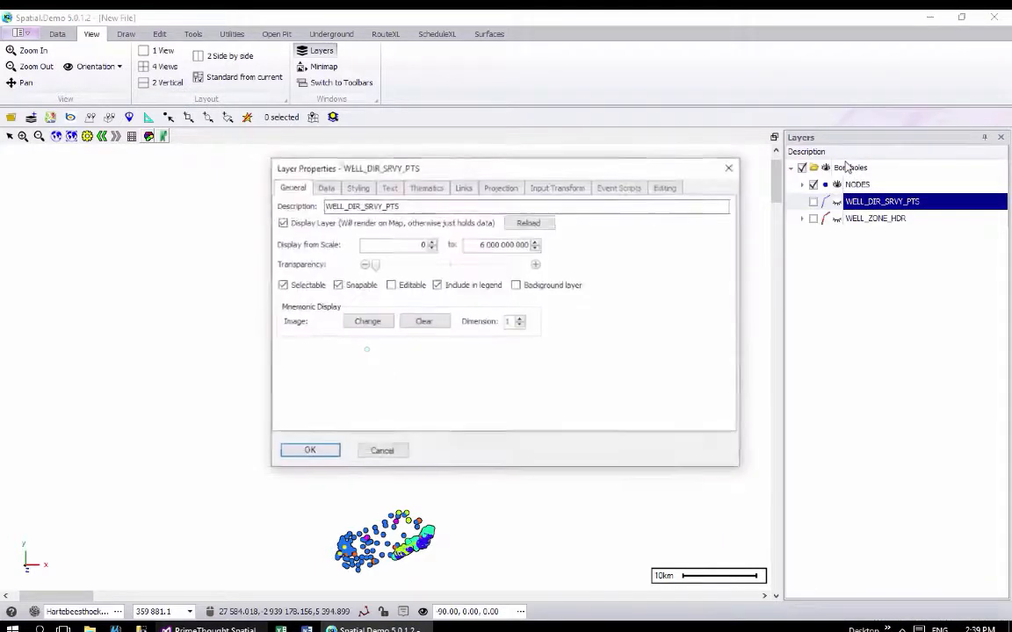
click(325, 187)
drag(393, 173, 309, 161)
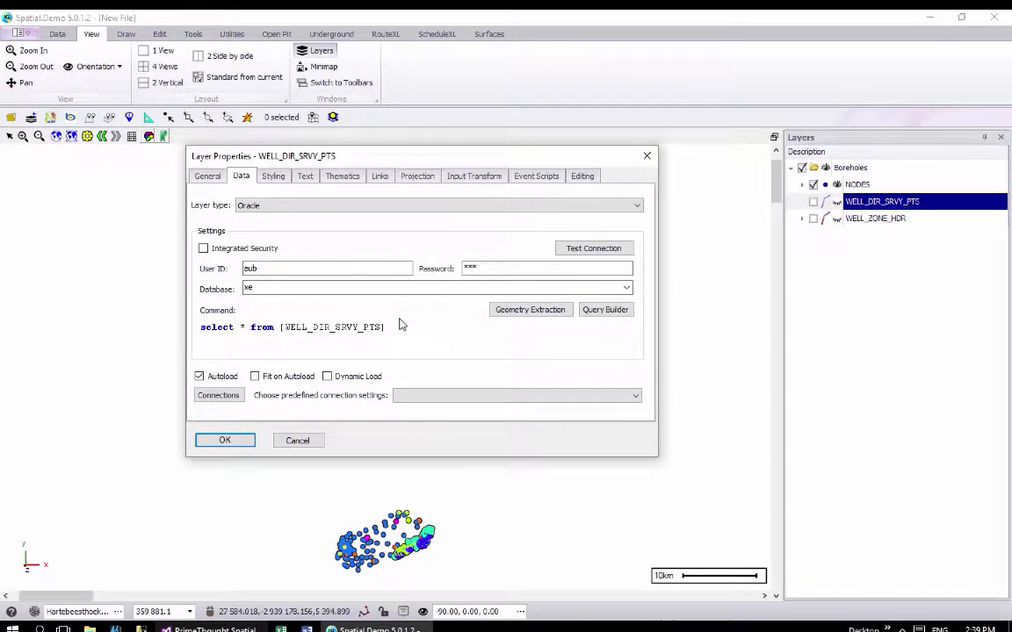
click(298, 442)
Step: Sort the WELL_DIR_SRVY_PTS data by MD in descending order and examine its depth, deviation angle and azimuth columns
right_click(879, 209)
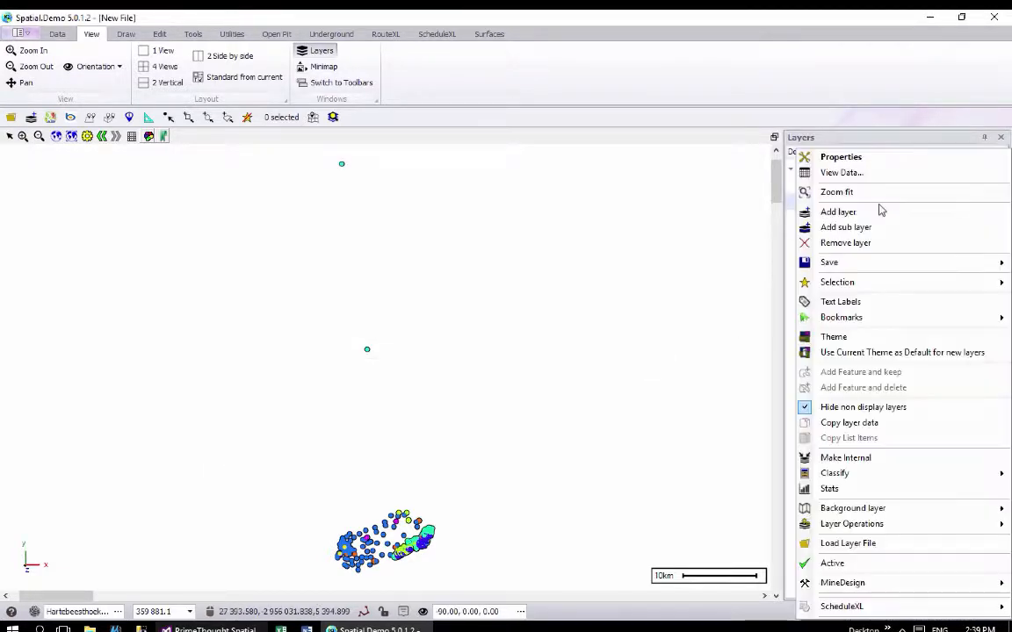
click(832, 174)
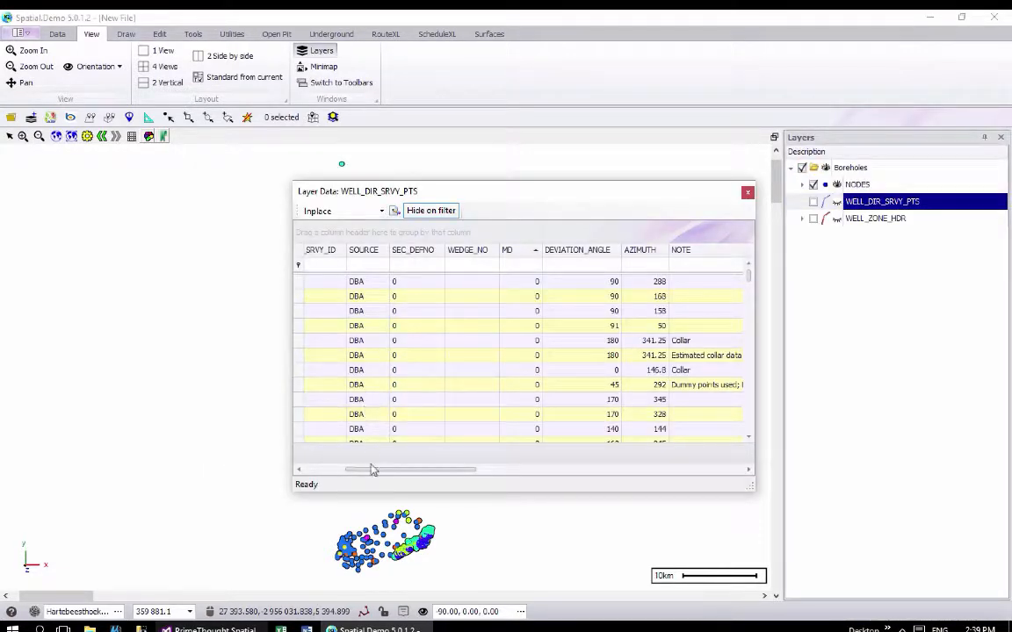
drag(371, 474, 415, 481)
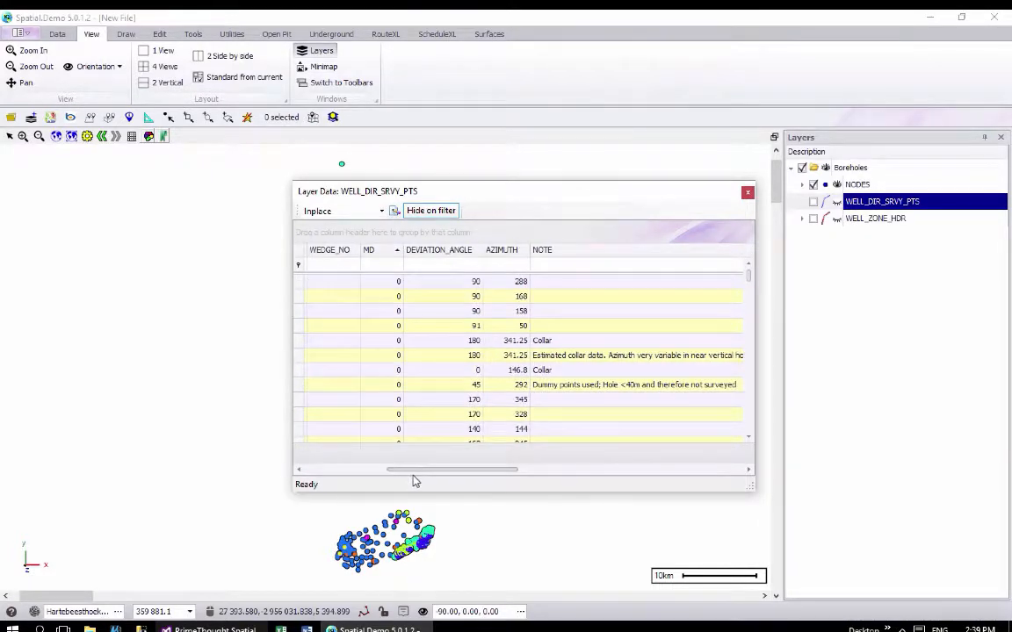
click(380, 253)
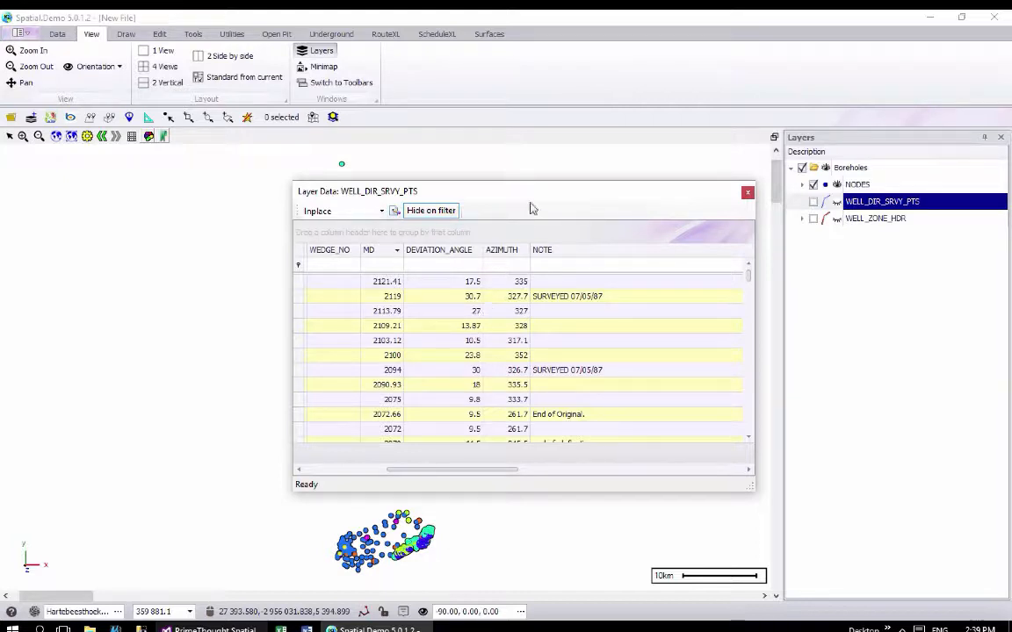
drag(534, 198, 437, 214)
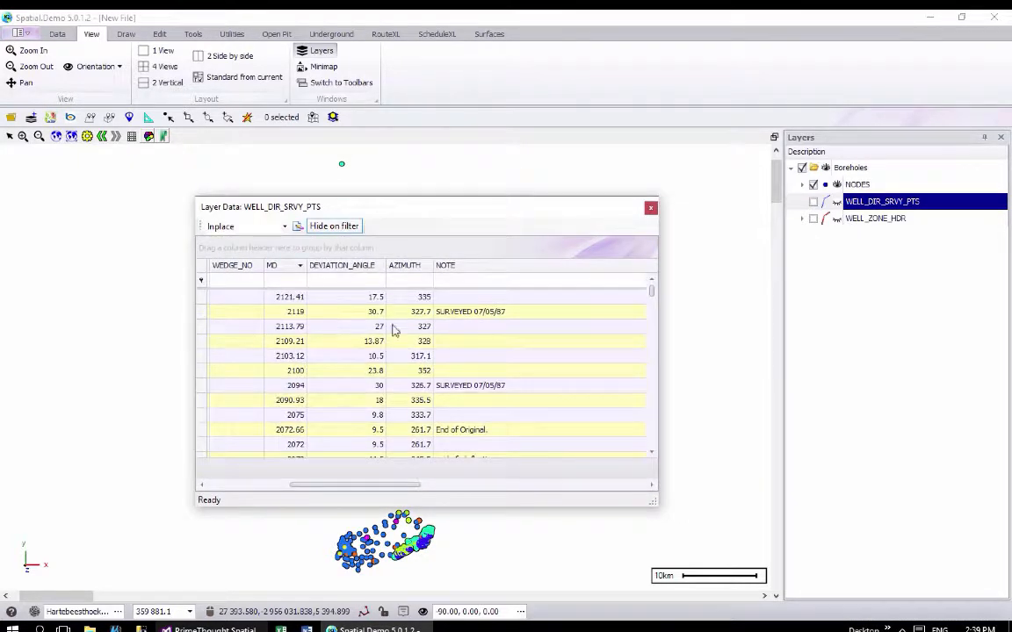
click(651, 209)
Step: Review the Borehole De-survey geometry extraction settings of the WELL_DIR_SRVY_PTS layer, including its column mappings and NODES collar layer, and accept them
right_click(858, 203)
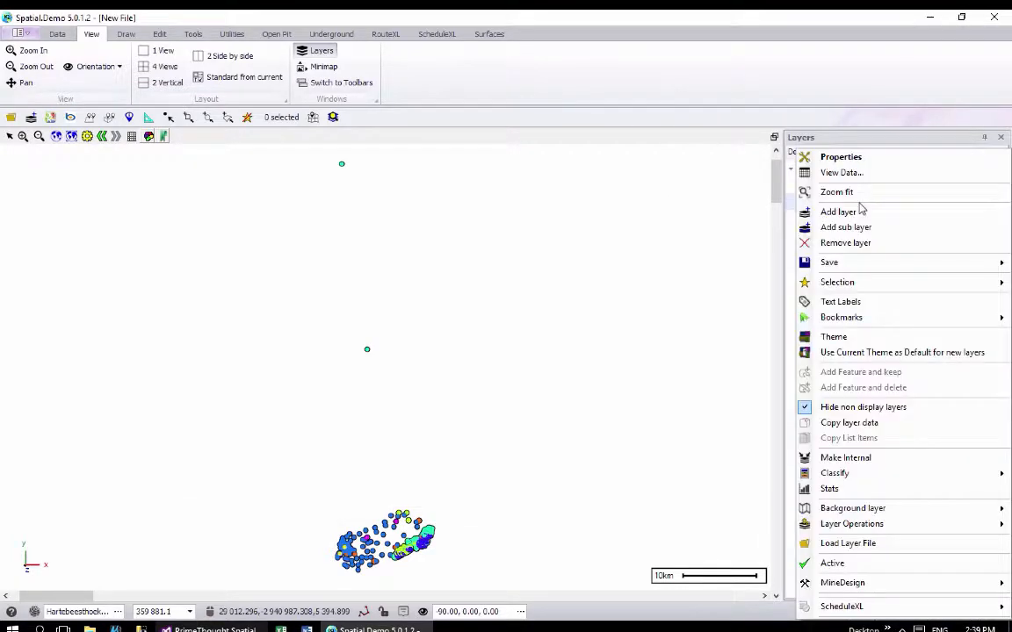
click(837, 159)
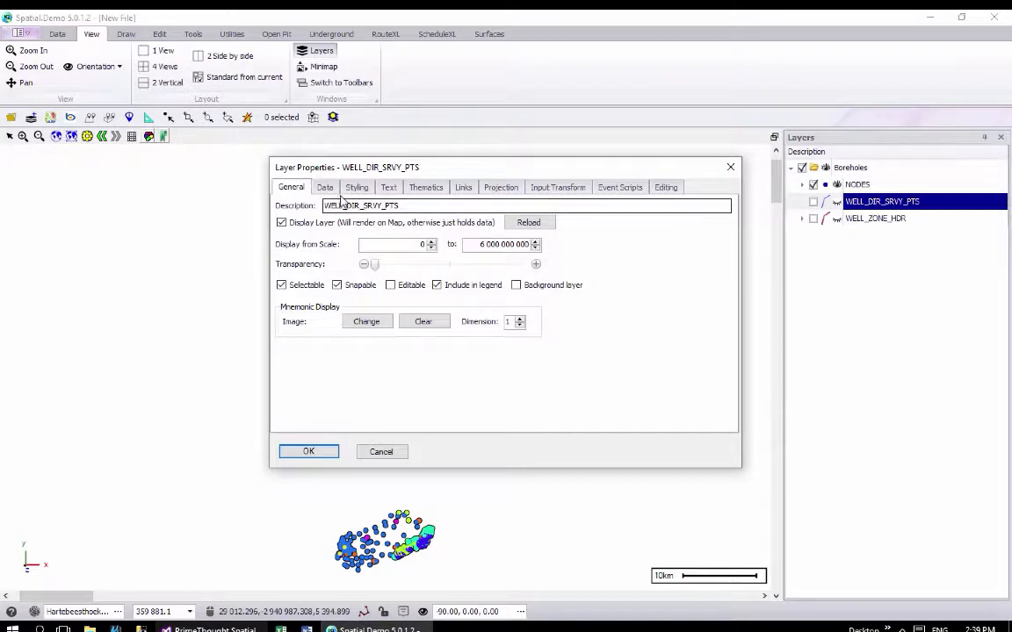
click(324, 188)
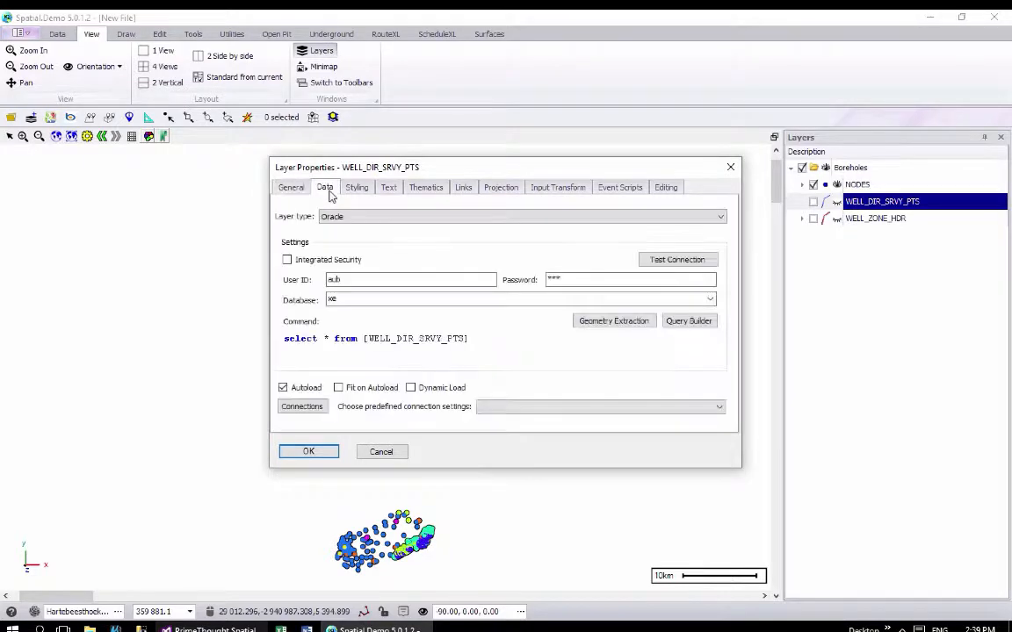
click(602, 322)
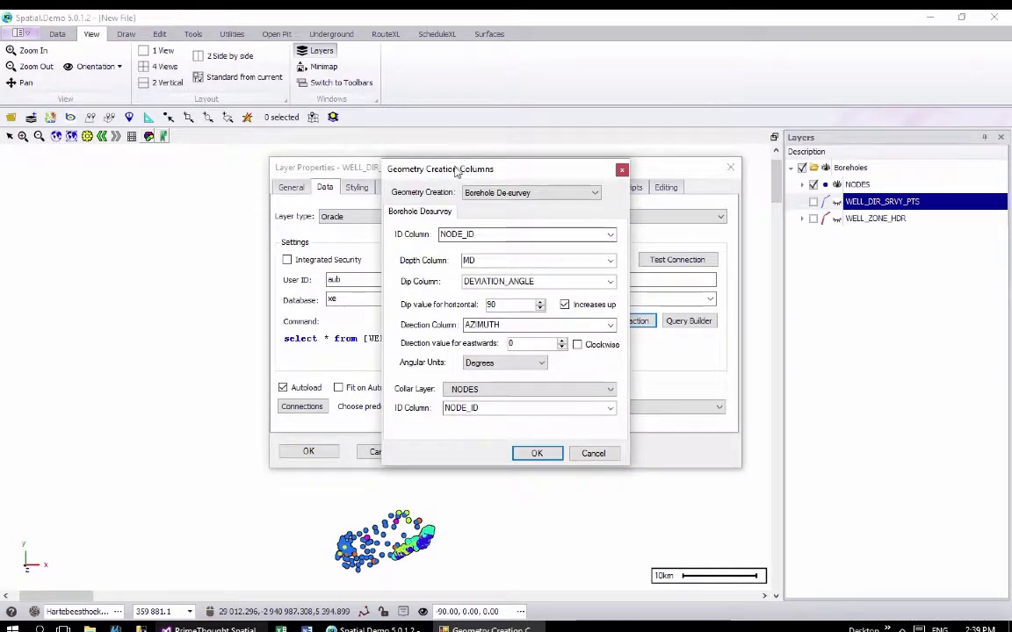
drag(459, 170, 434, 139)
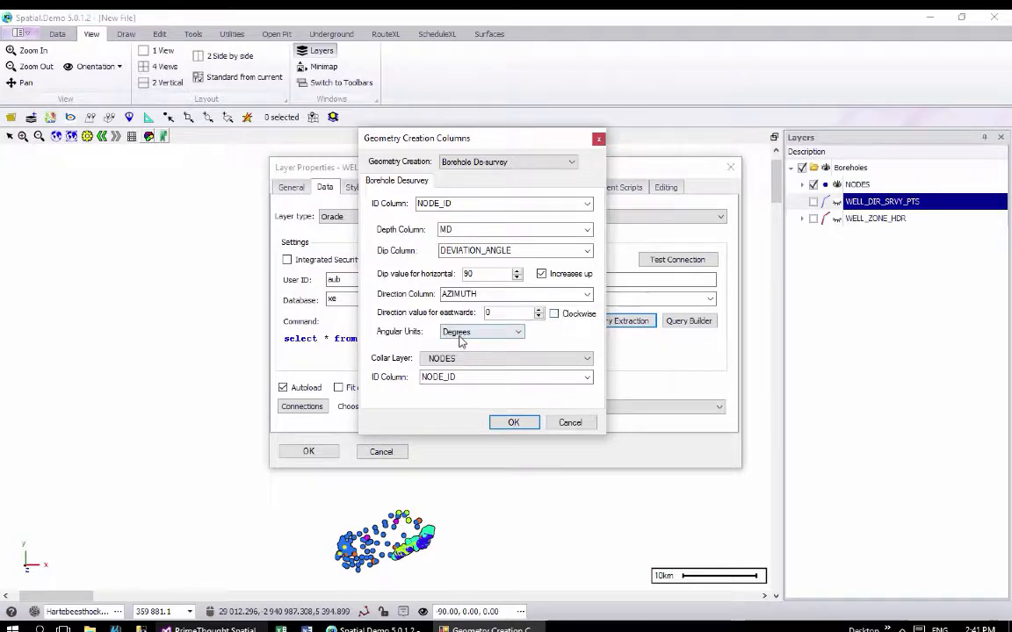
click(513, 422)
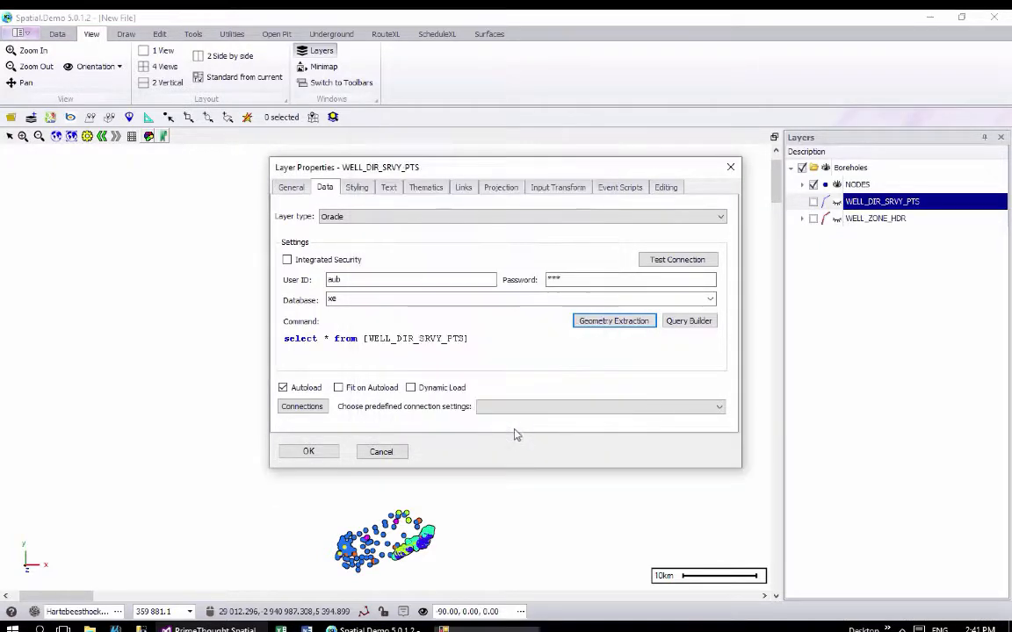
click(309, 451)
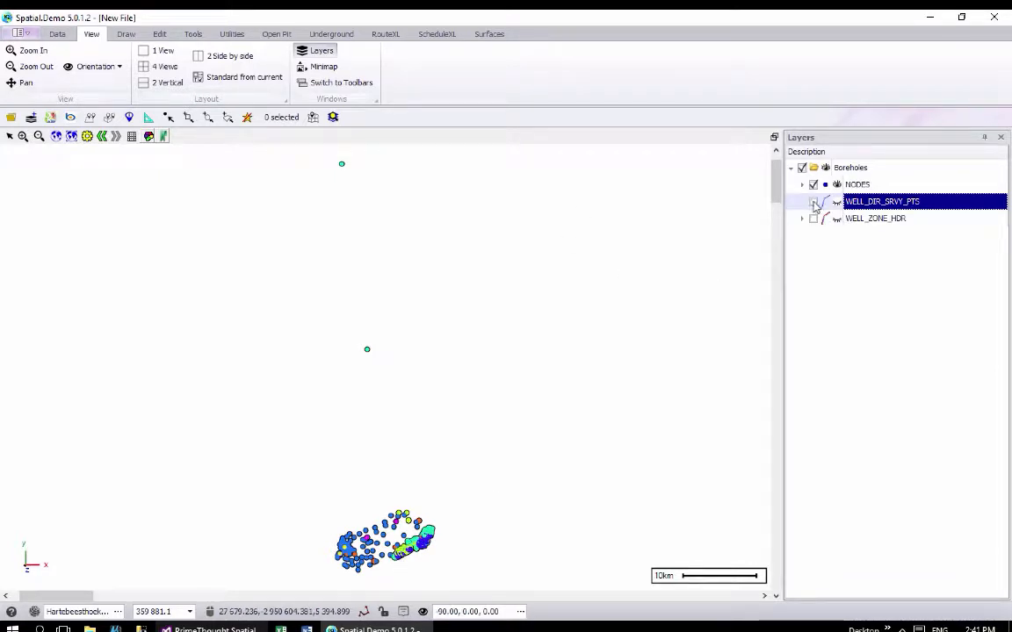
Step: Display the WELL_DIR_SRVY_PTS layer and close in on the borehole traces in the main underground cluster
click(814, 202)
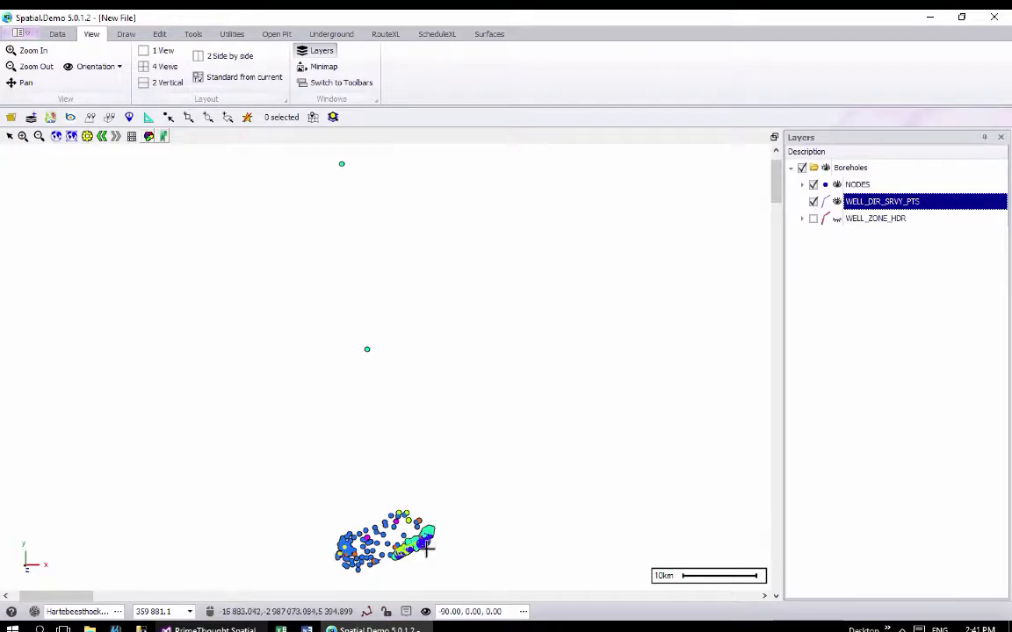
scroll(412, 550, down, 1)
scroll(411, 552, up, 3)
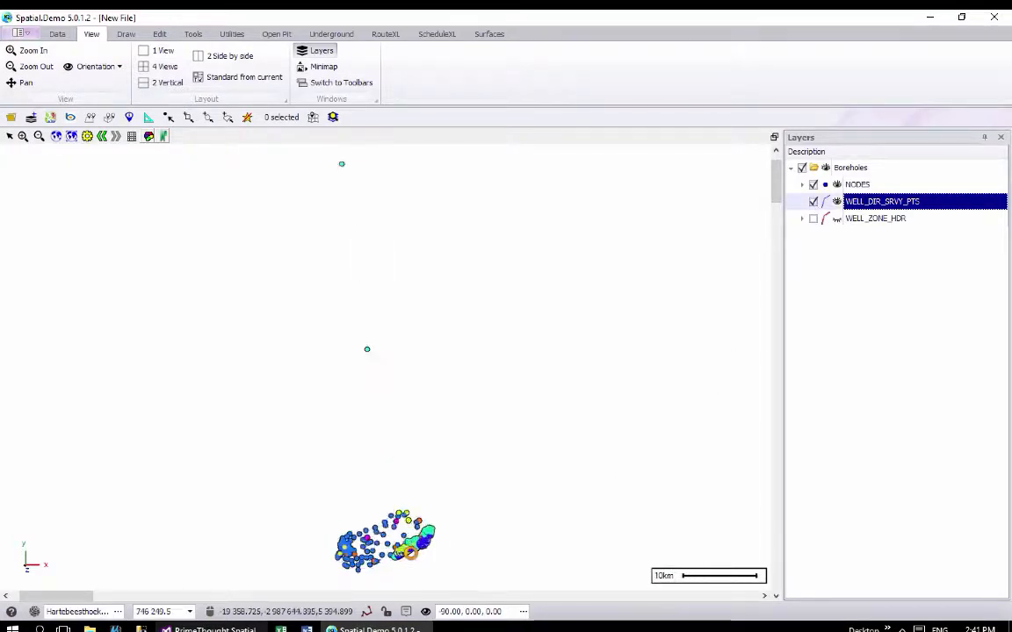
scroll(411, 552, up, 5)
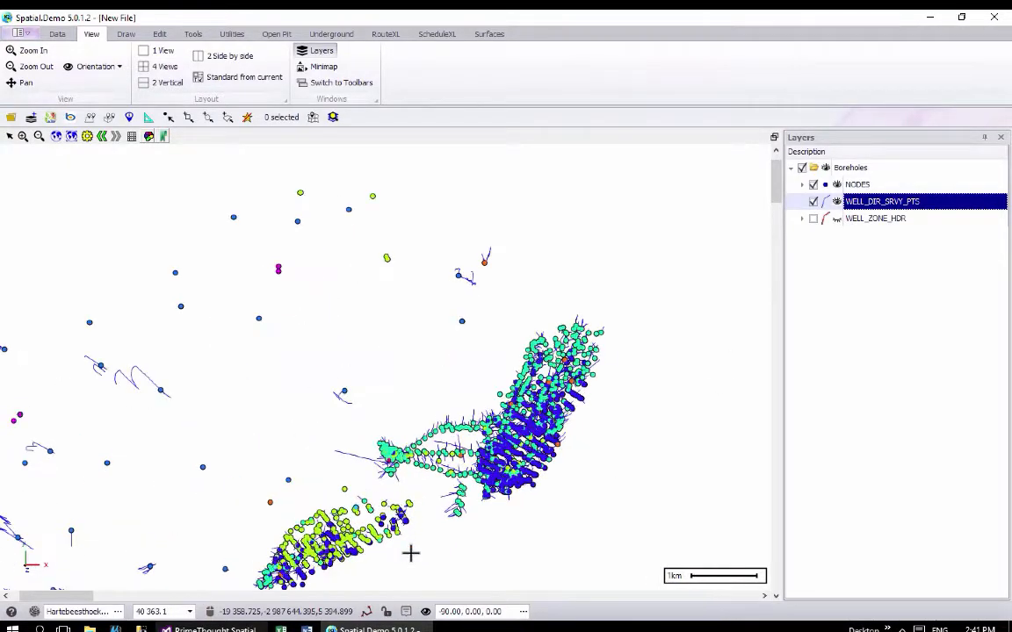
scroll(492, 466, up, 4)
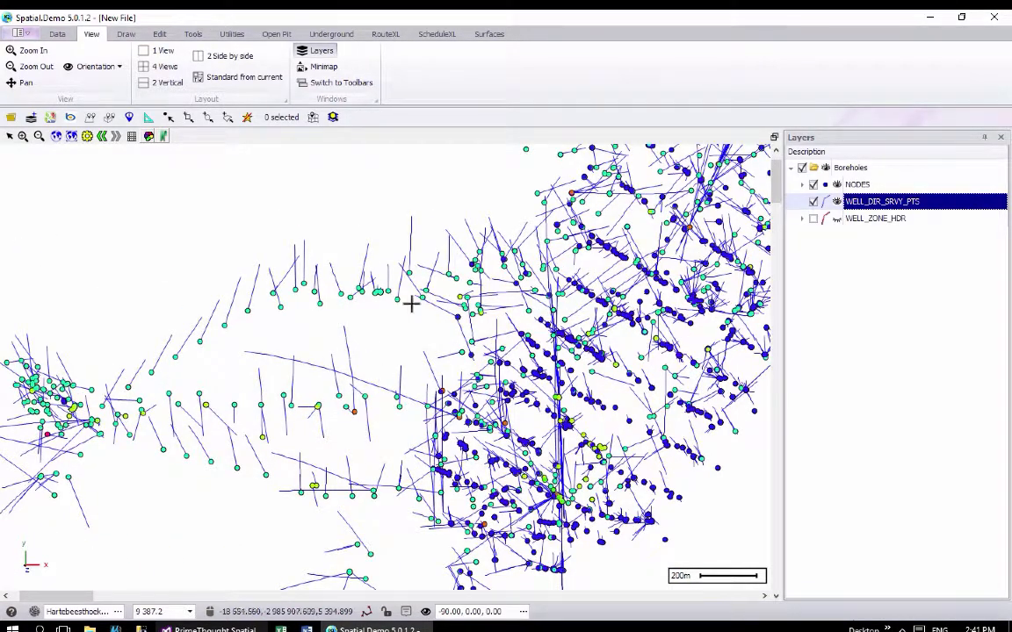
scroll(562, 359, up, 3)
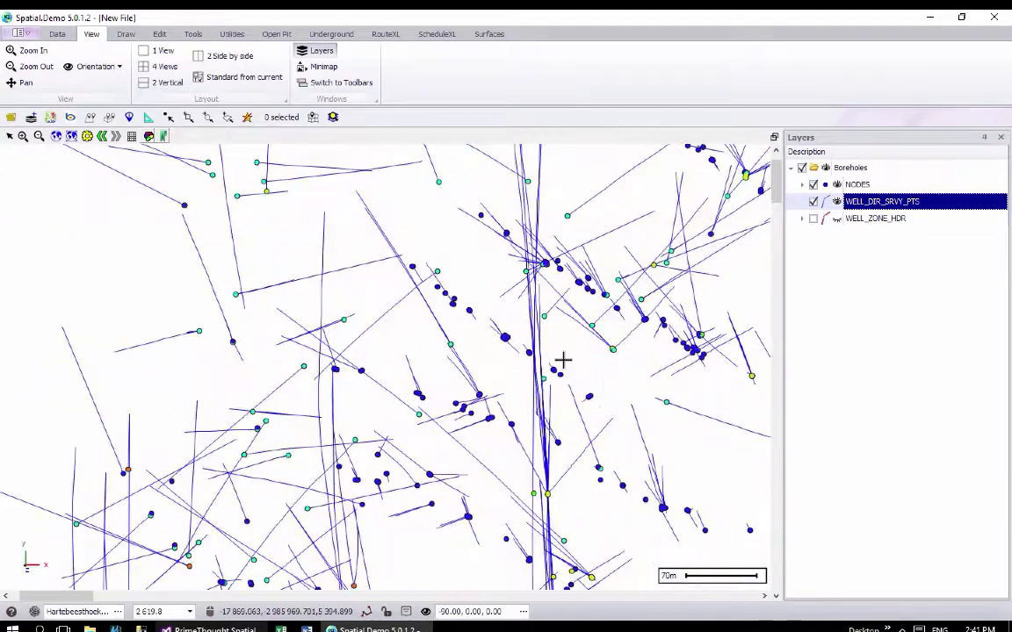
Step: Examine how the borehole traces run from their collar nodes across the underground cluster in plan view
scroll(562, 361, down, 3)
scroll(562, 359, up, 2)
scroll(562, 359, down, 3)
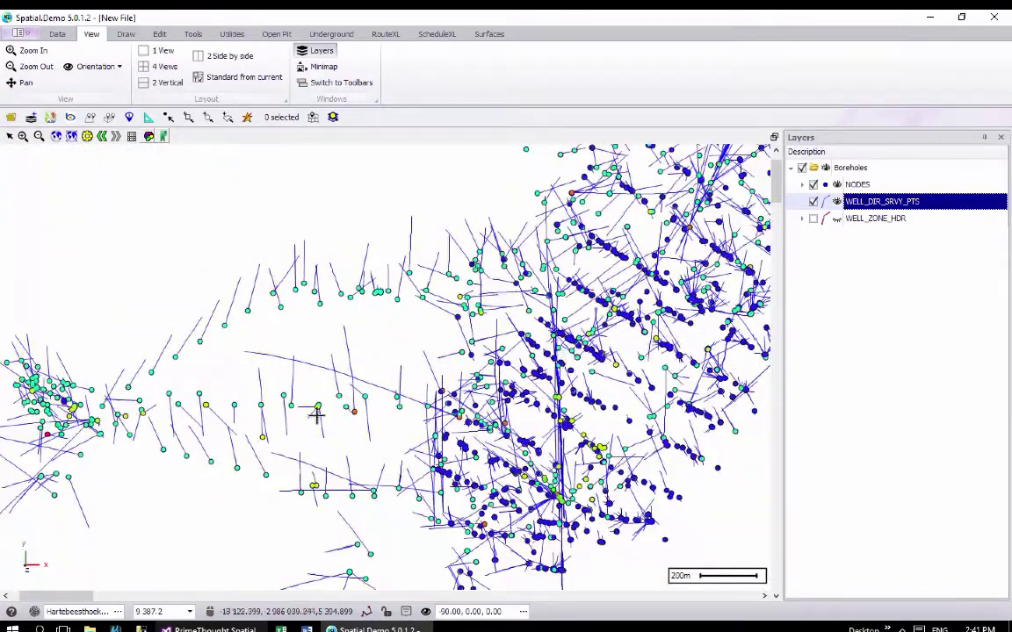
scroll(211, 426, up, 4)
scroll(211, 426, down, 6)
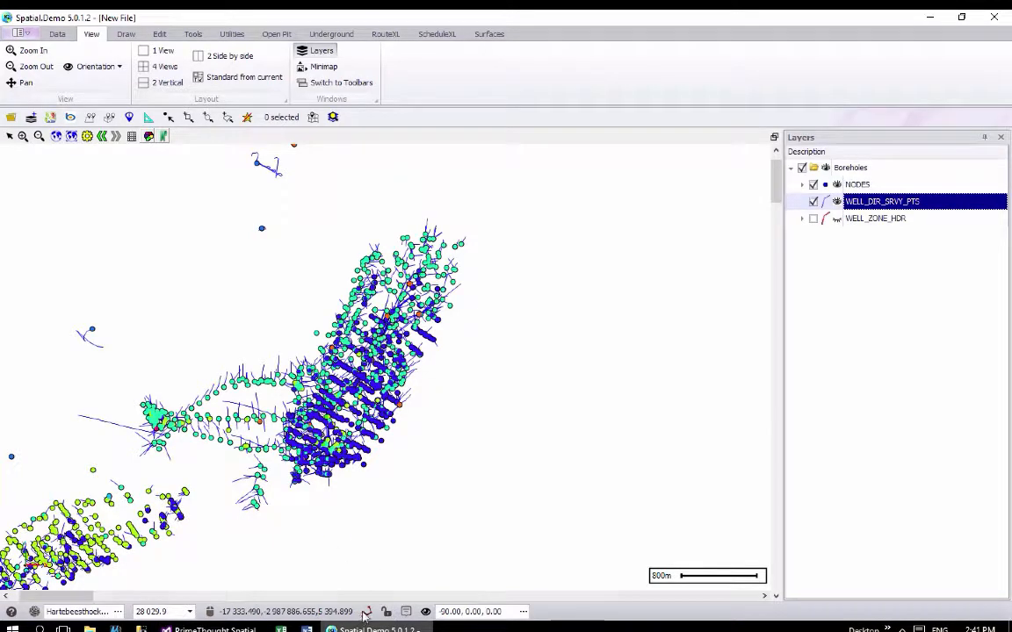
Step: Tilt the view into a 3D perspective and inspect the borehole traces of the dense underground cluster up close
scroll(306, 412, up, 3)
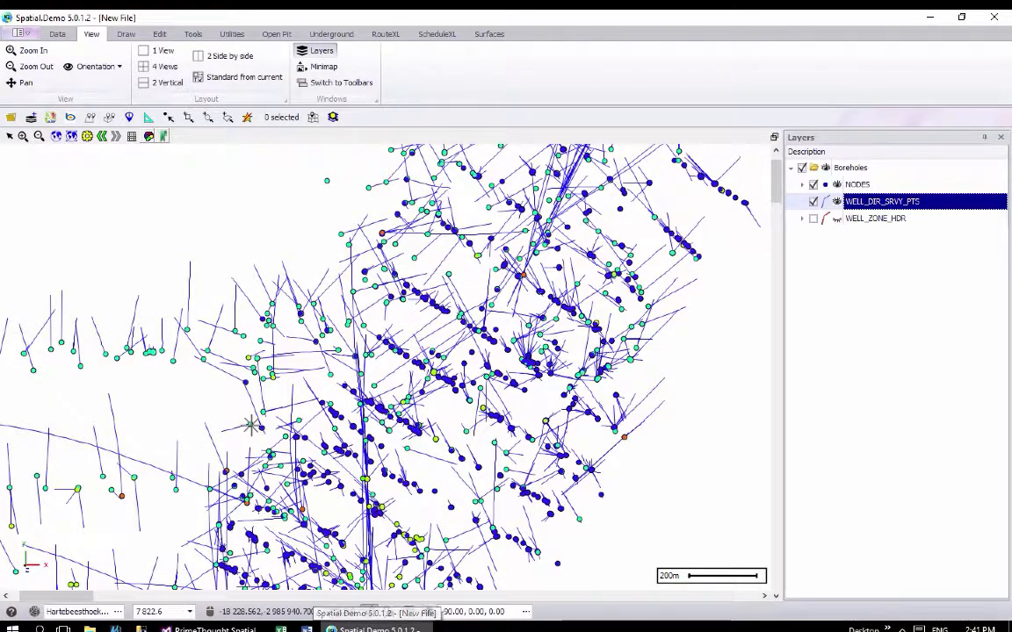
middle_drag(251, 427, 234, 373)
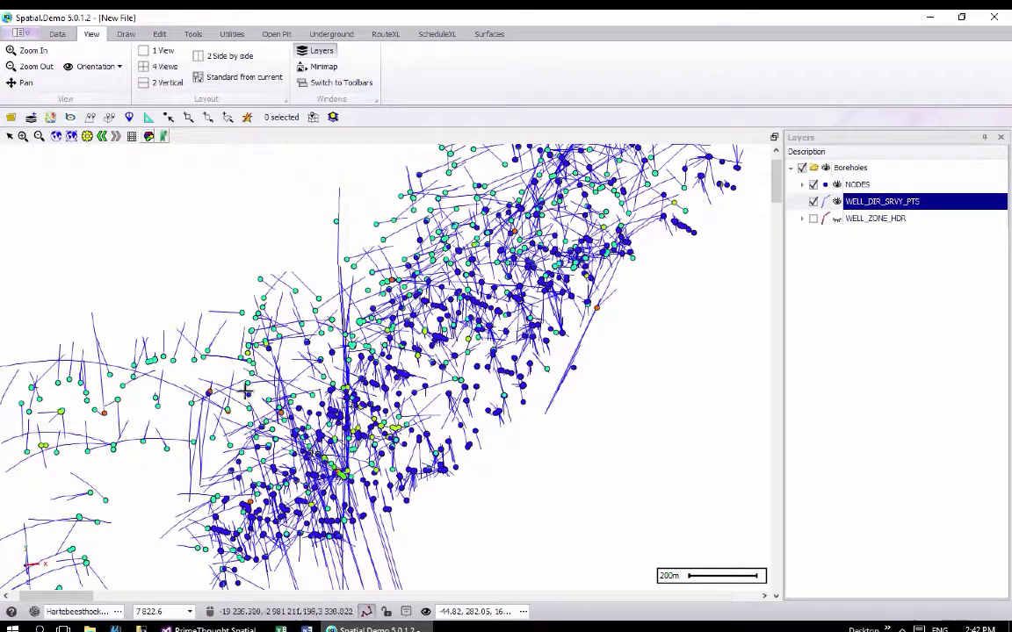
scroll(338, 412, down, 4)
scroll(338, 412, up, 3)
scroll(338, 412, up, 3)
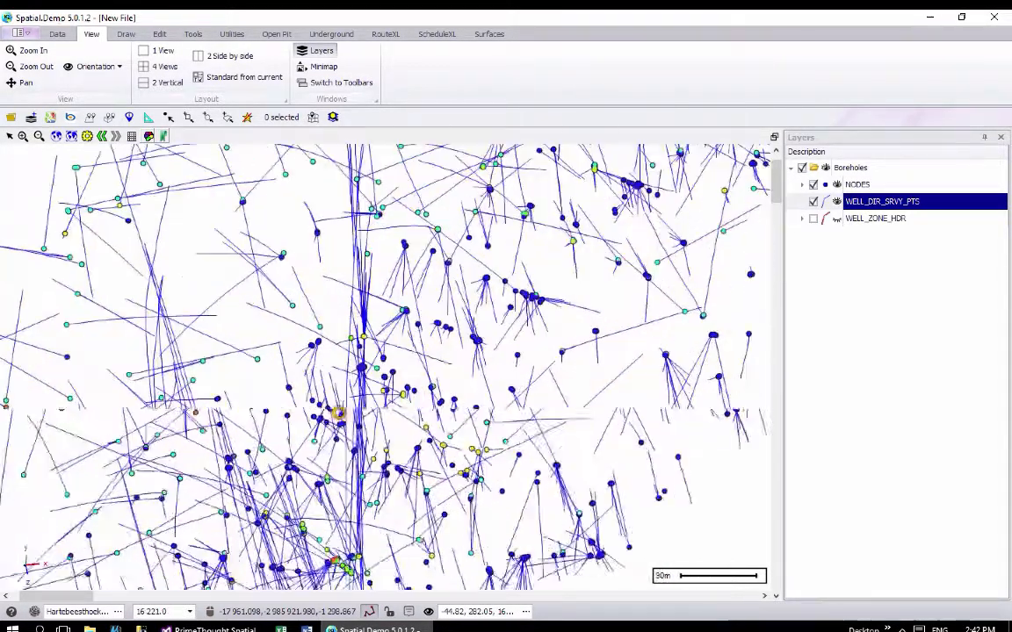
Step: Orient the view along the positive X axis, fit all borehole data and close in on the traces in side view
scroll(338, 412, down, 4)
scroll(338, 411, down, 1)
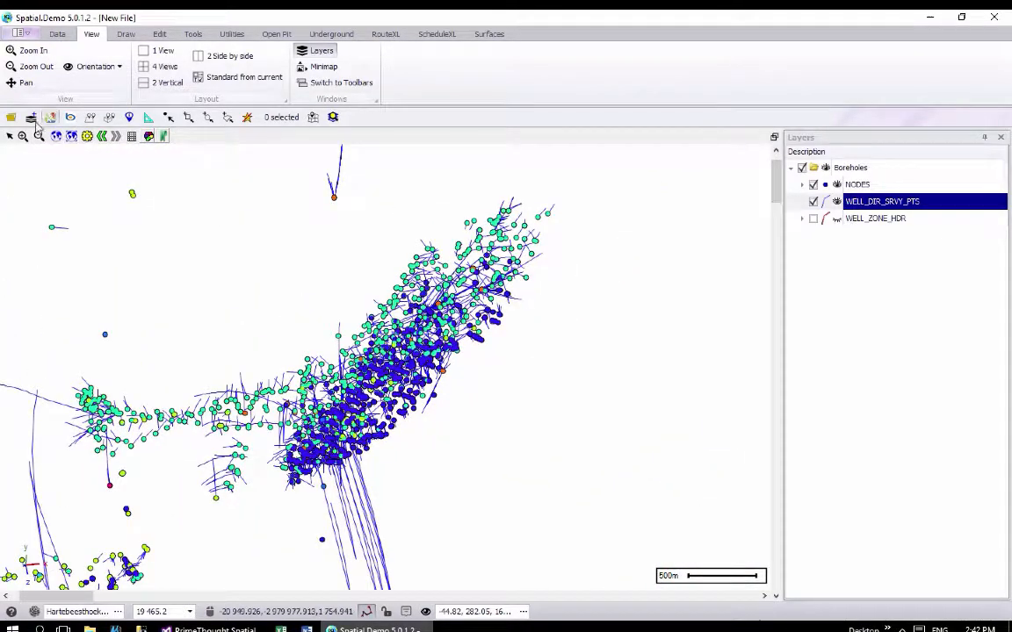
click(93, 66)
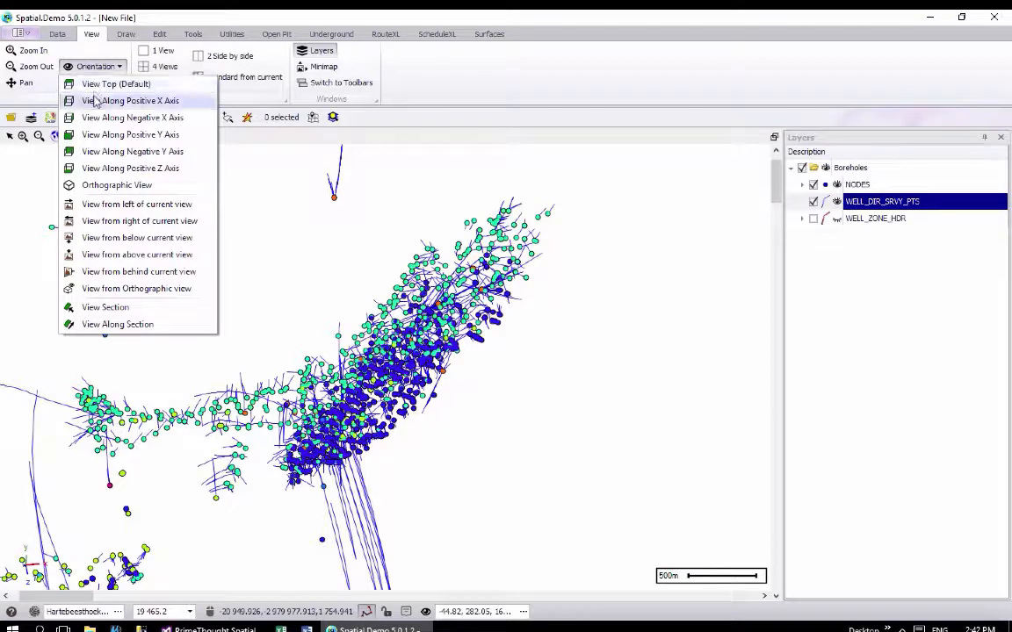
click(96, 101)
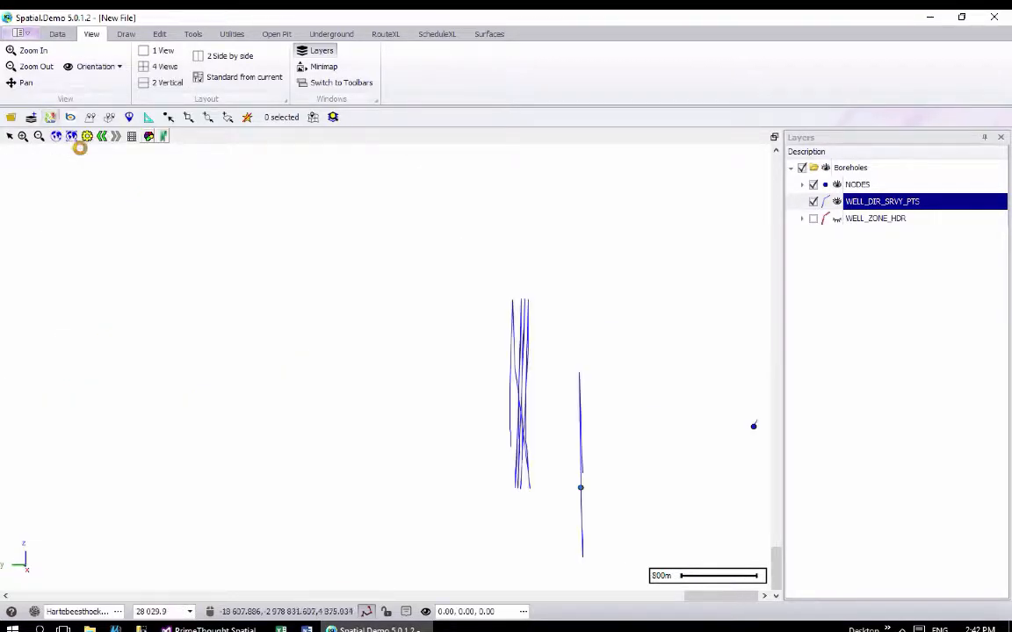
click(71, 136)
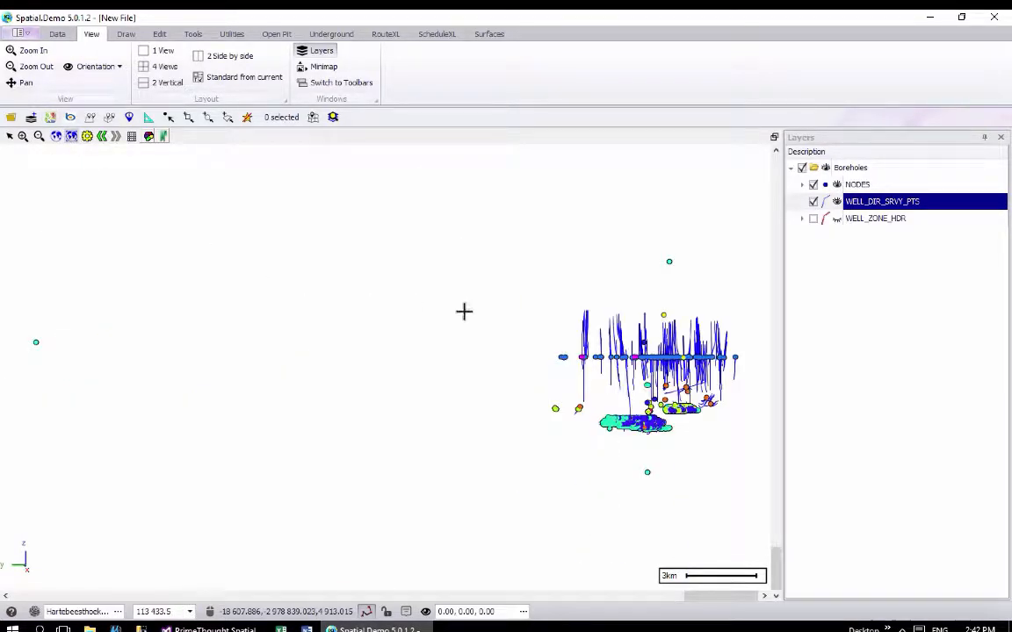
scroll(719, 351, up, 5)
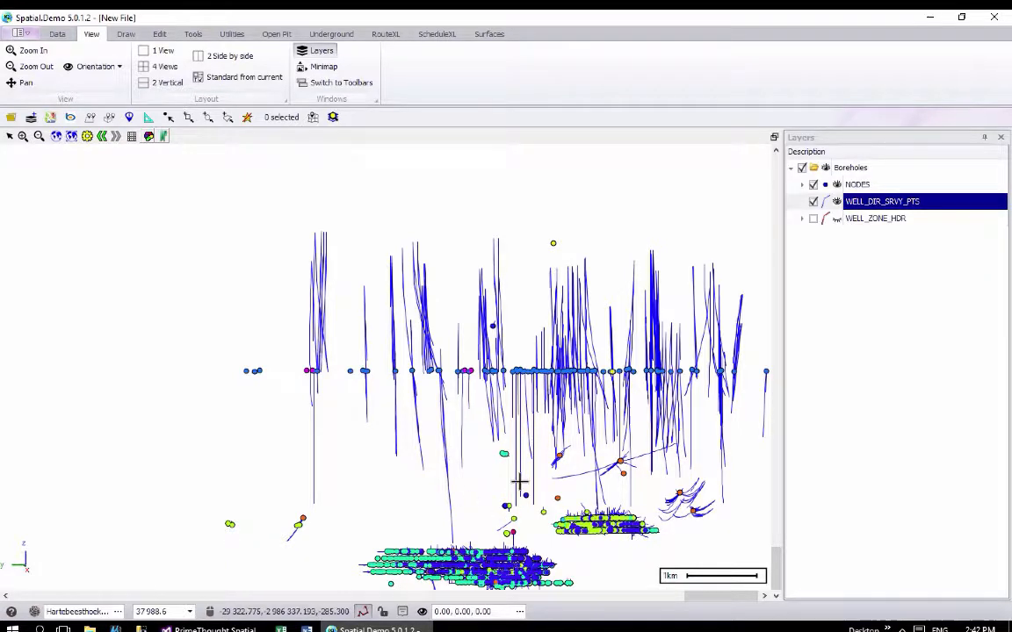
Step: Examine the borehole traces above and below the surface collars in side view, checking their colours against the NODES legend classes
scroll(519, 483, up, 2)
scroll(519, 483, down, 2)
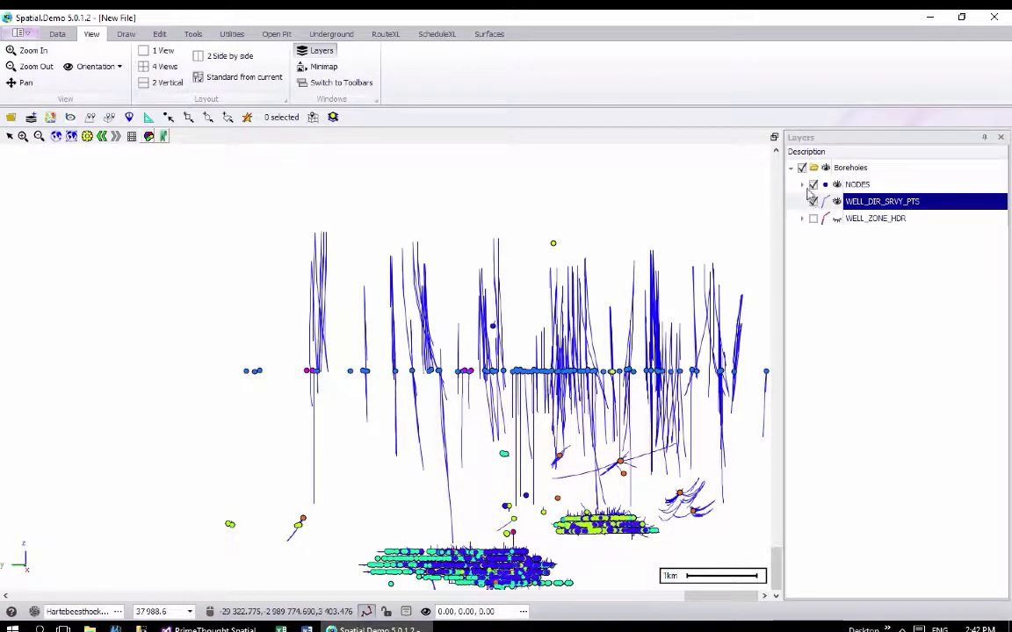
click(802, 184)
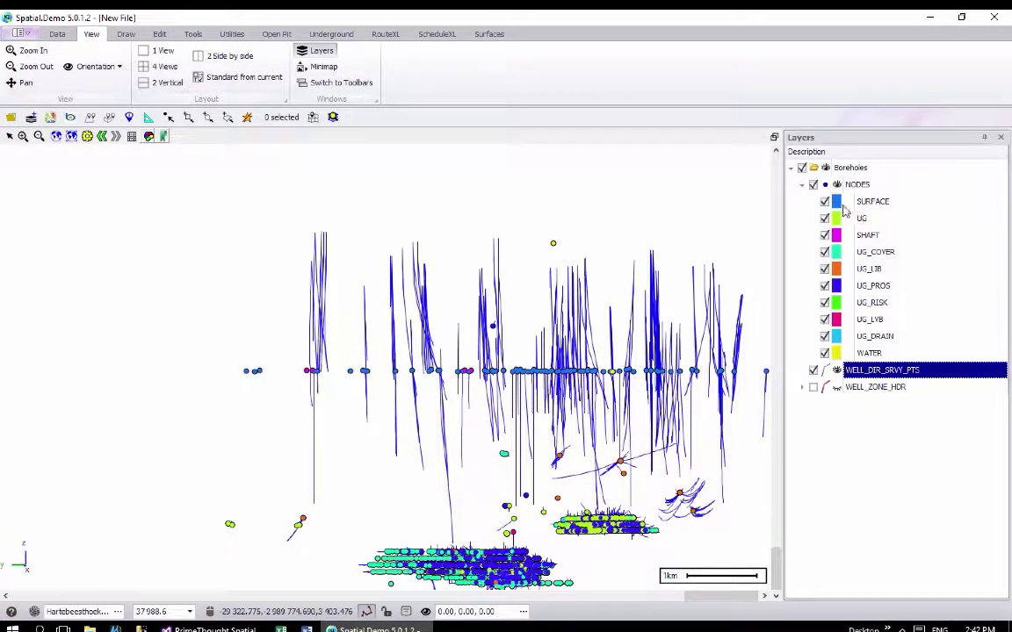
click(802, 186)
scroll(543, 371, down, 4)
scroll(543, 371, up, 10)
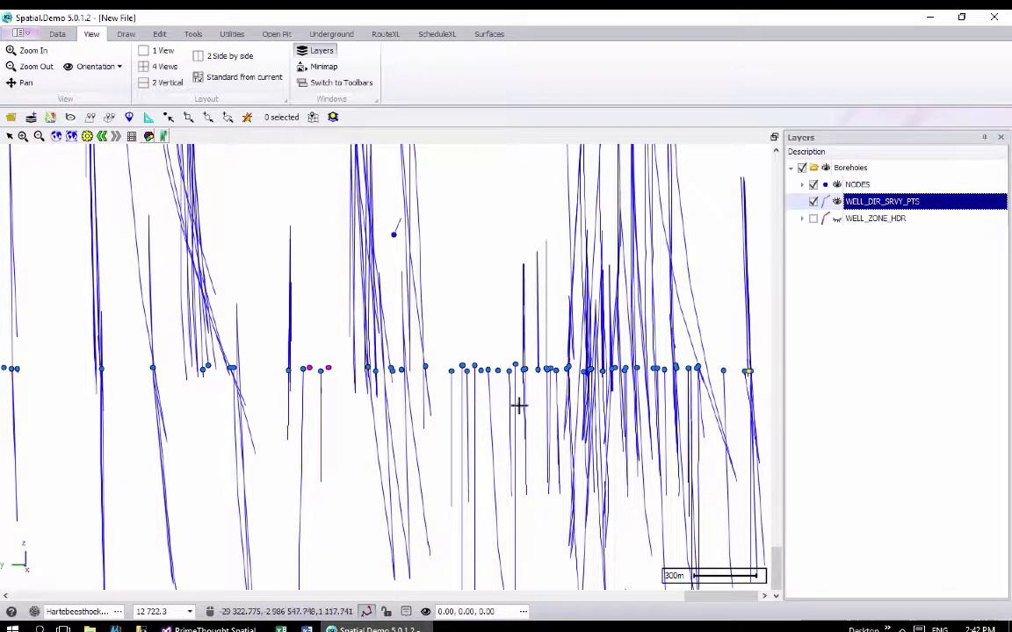
scroll(499, 473, down, 4)
scroll(496, 475, up, 5)
scroll(497, 474, down, 10)
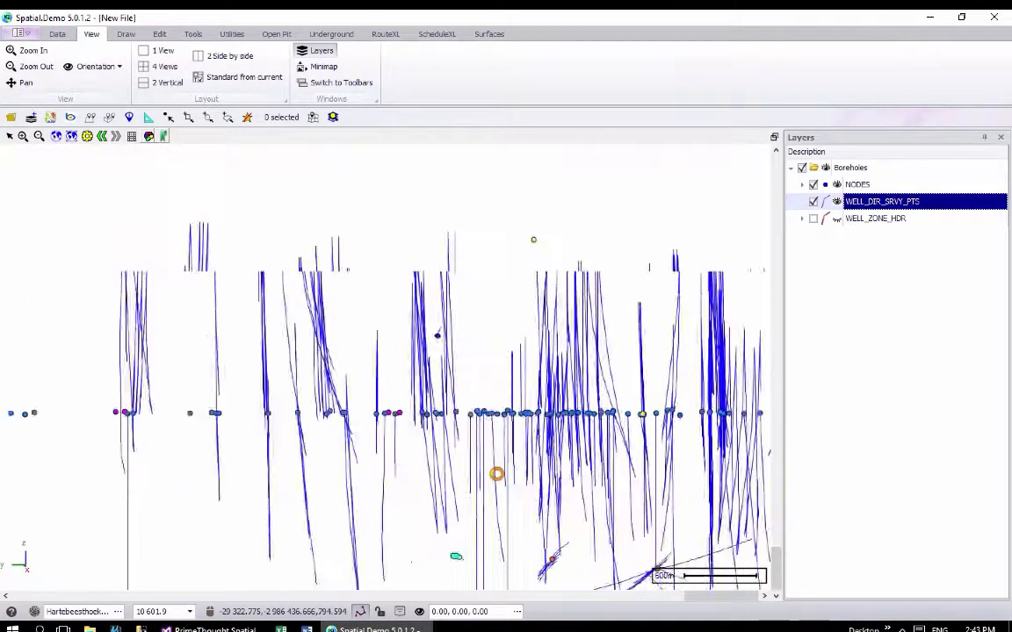
scroll(497, 474, up, 4)
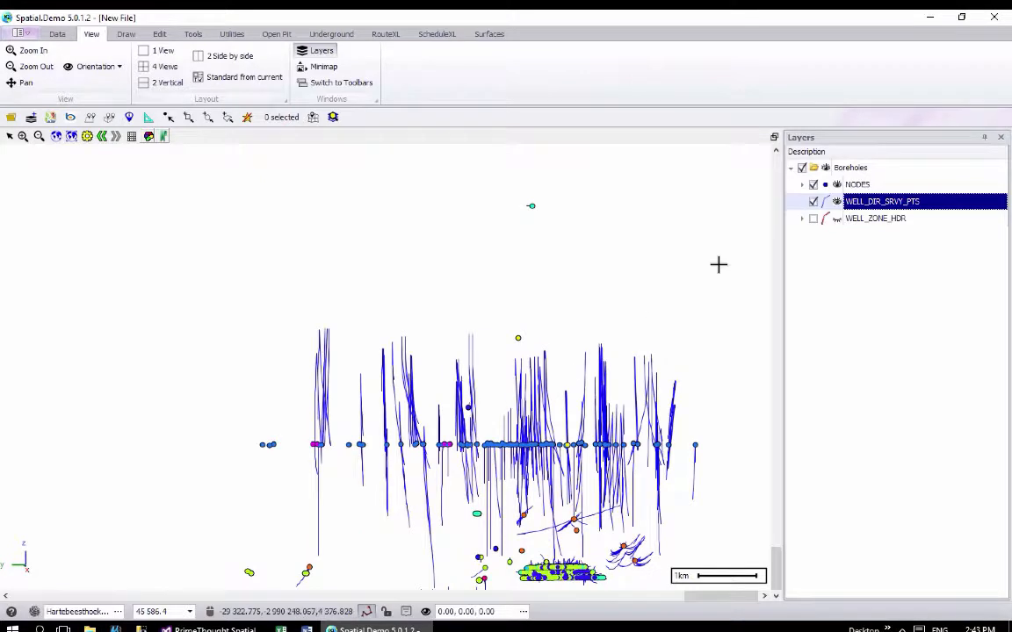
Step: Review the Oracle data source and Segment Extraction geometry settings of the WELL_ZONE_HDR layer and accept them
click(877, 219)
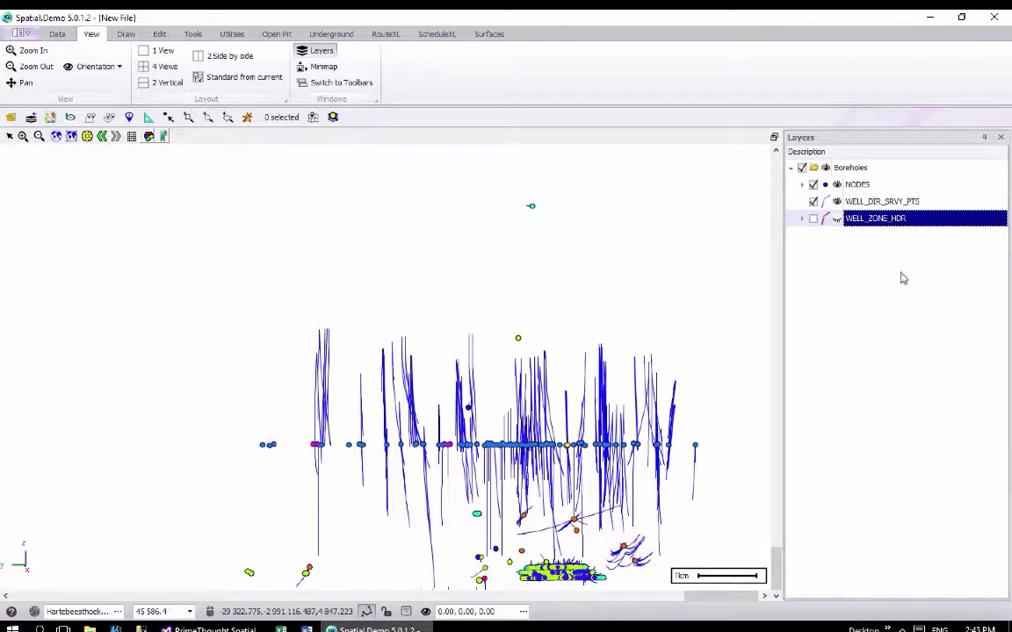
right_click(879, 226)
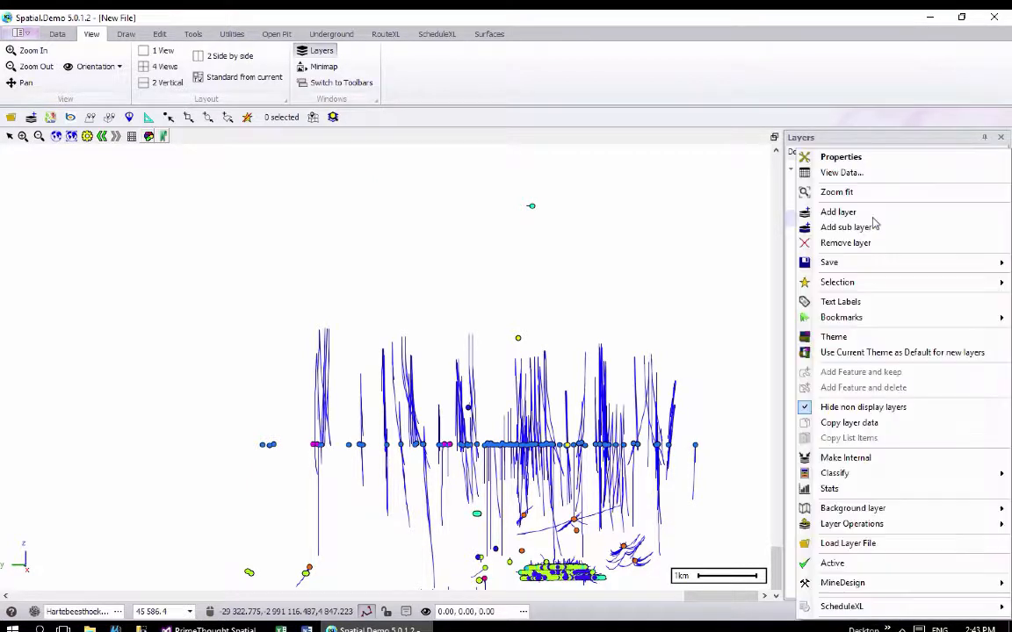
click(845, 158)
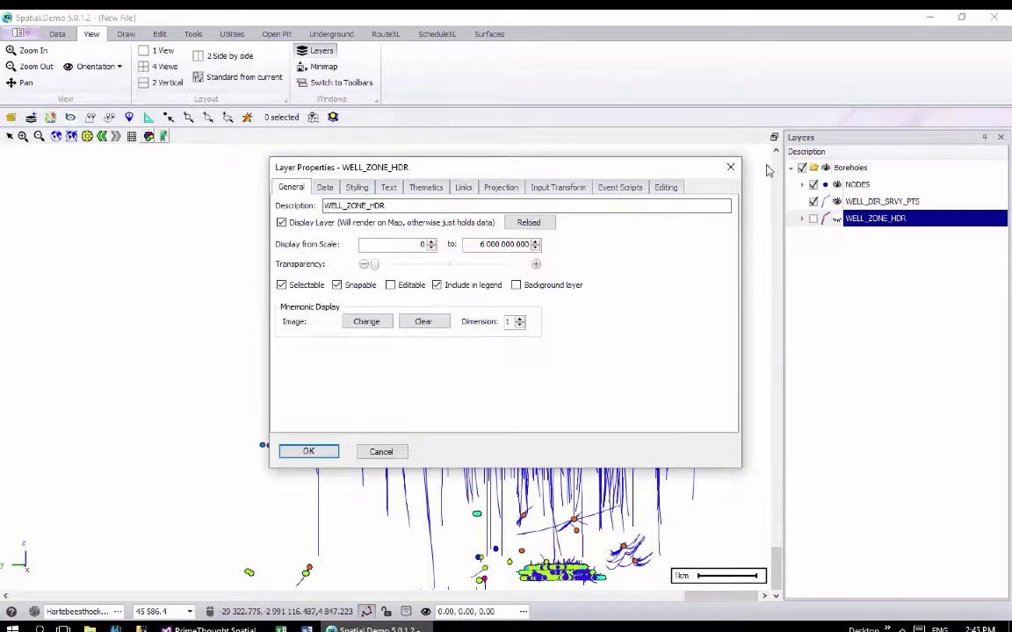
click(324, 187)
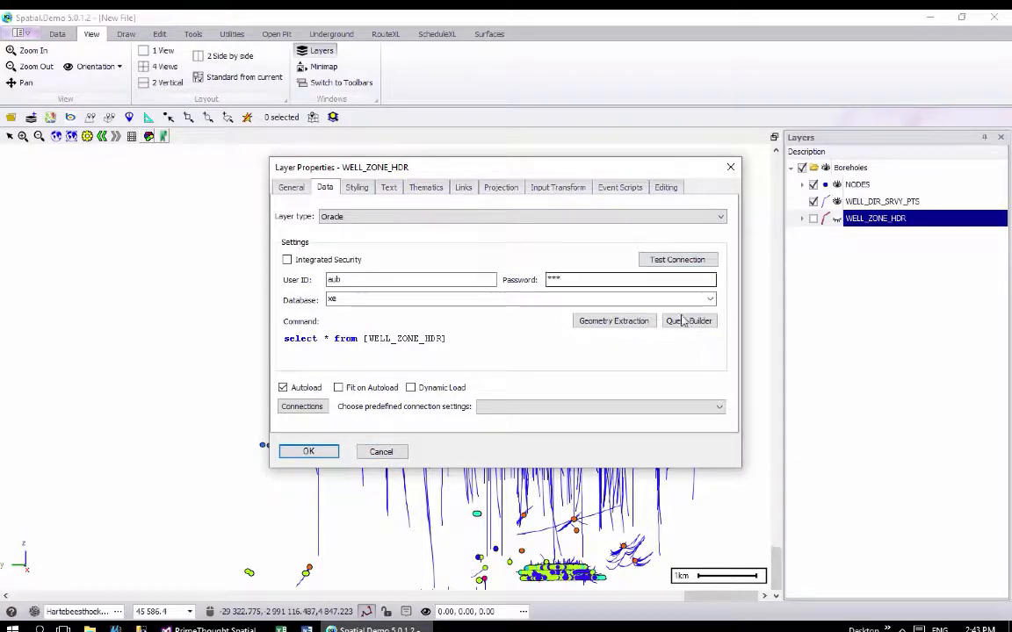
click(612, 322)
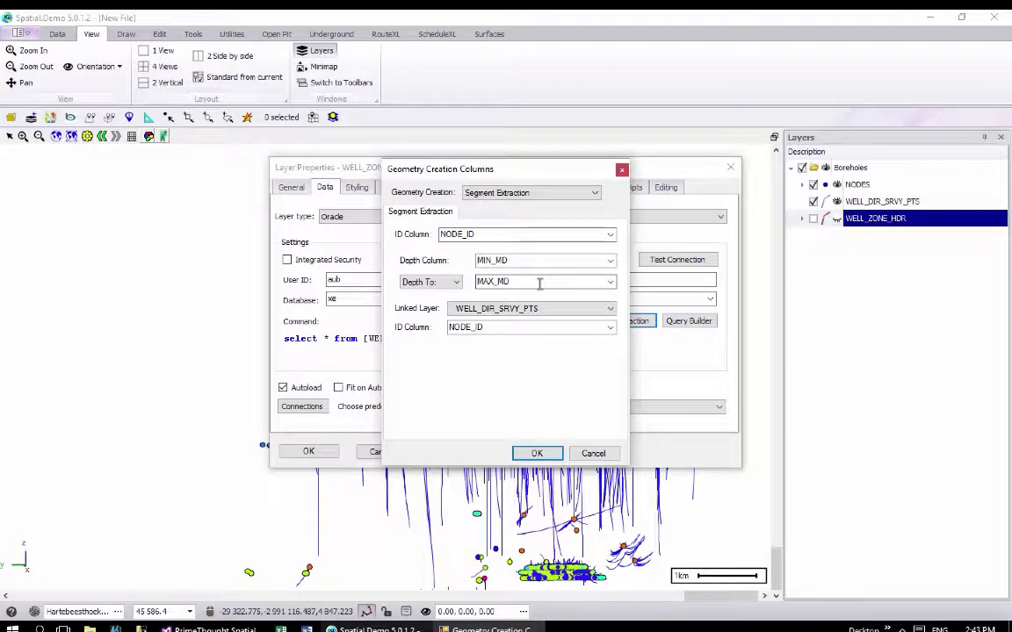
click(537, 453)
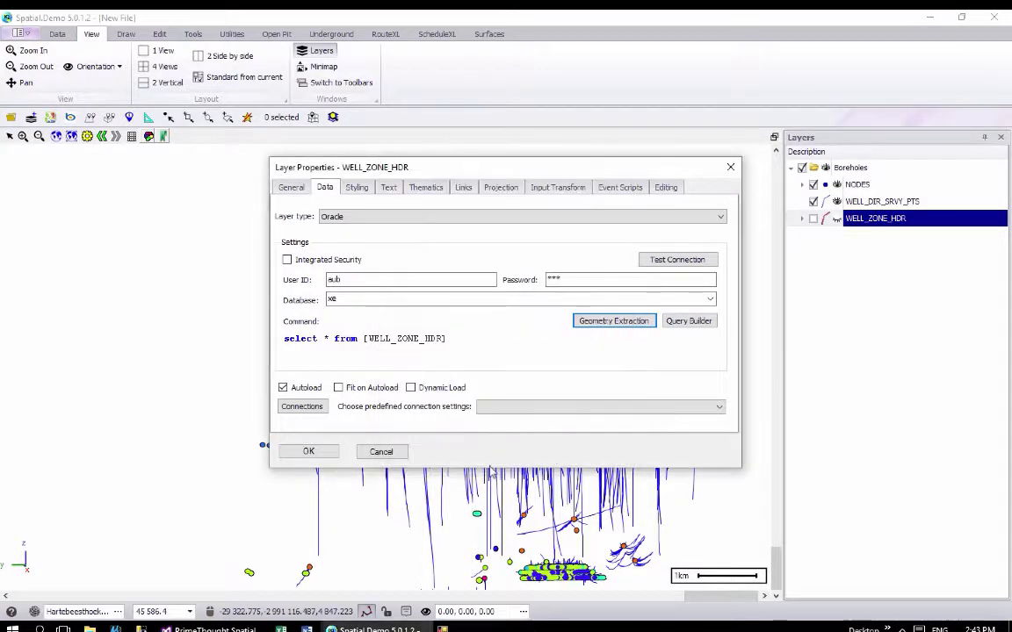
click(308, 452)
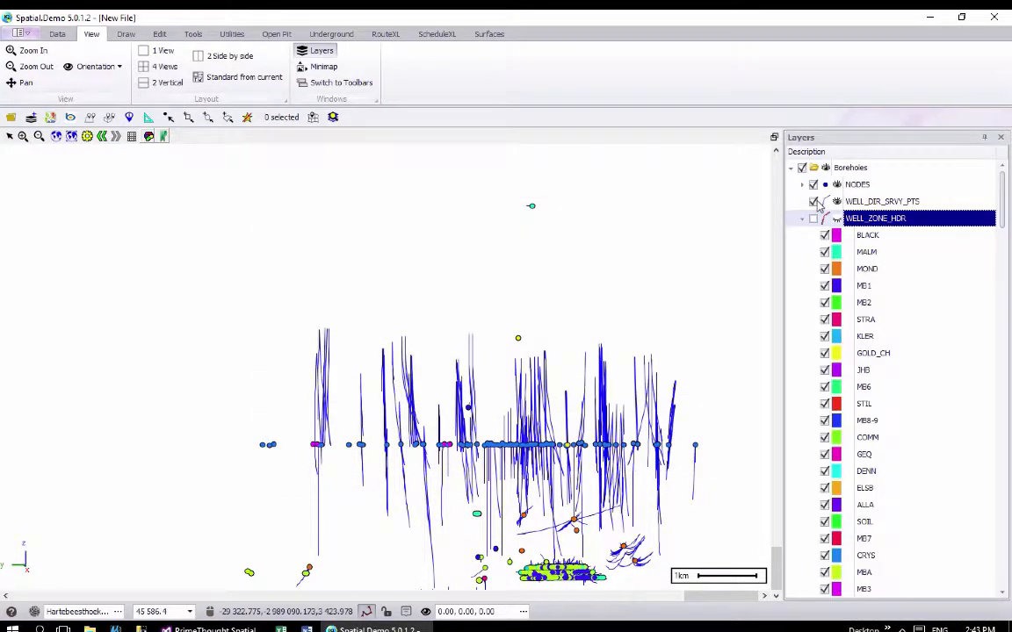
Step: Hide the WELL_DIR_SRVY_PTS layer, display the WELL_ZONE_HDR layer and inspect its coloured, labelled segments along the surface boreholes
click(813, 202)
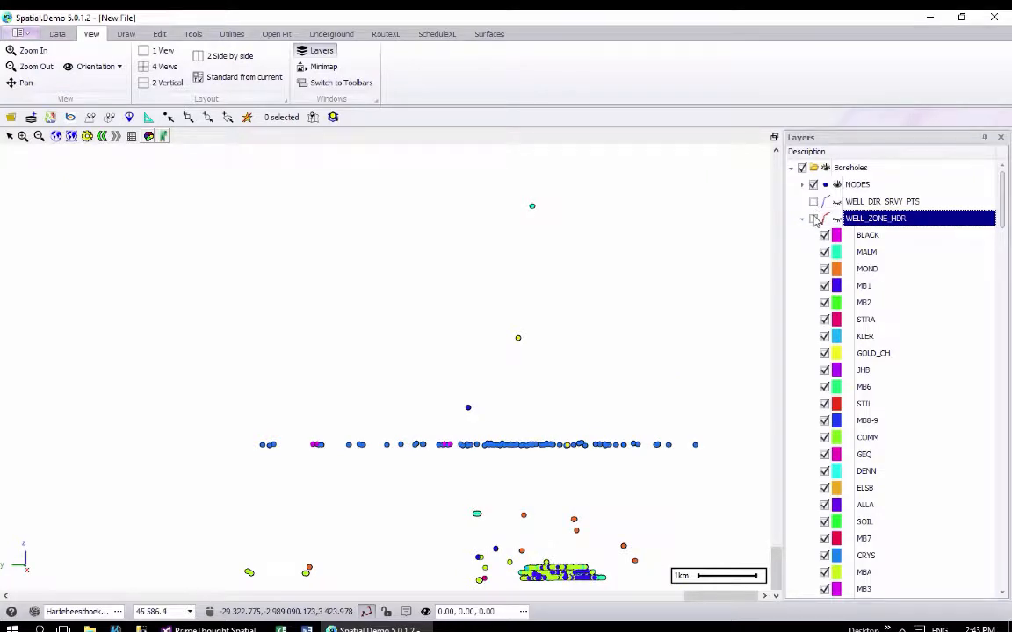
click(814, 219)
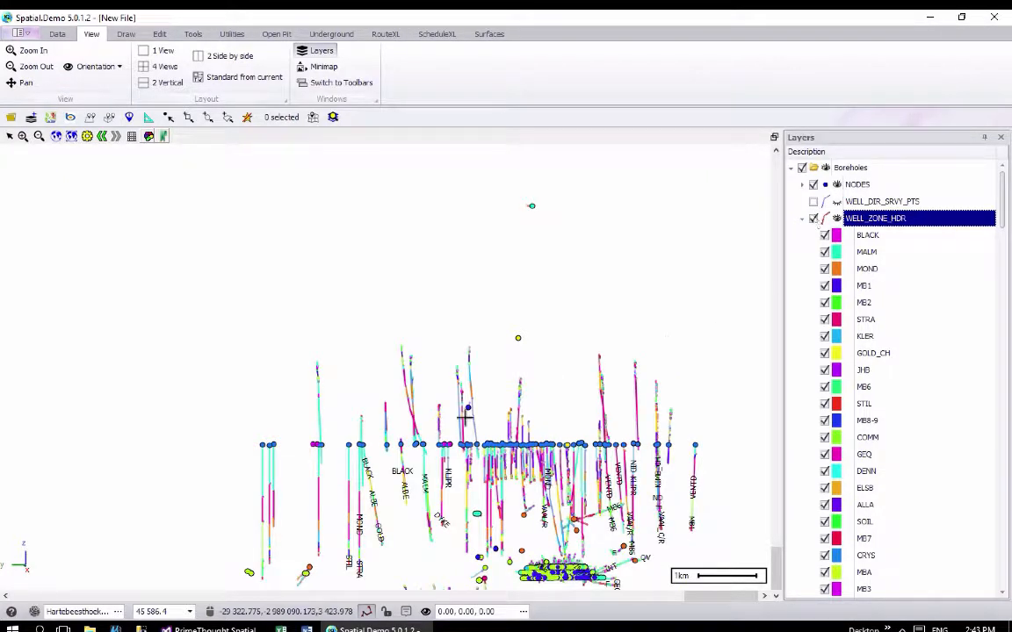
scroll(424, 503, down, 1)
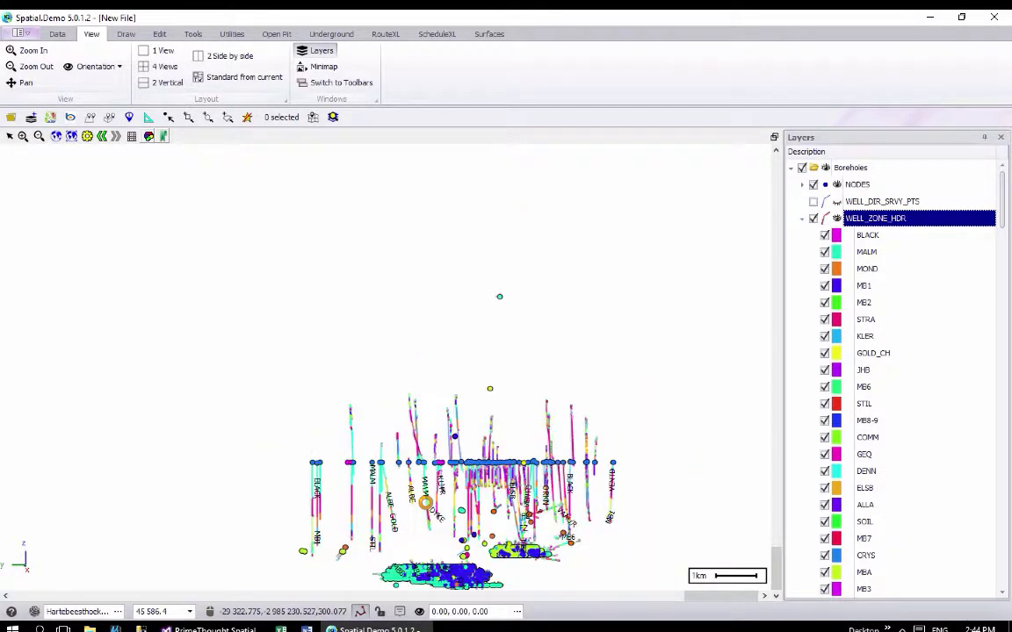
scroll(424, 503, up, 3)
scroll(424, 503, down, 2)
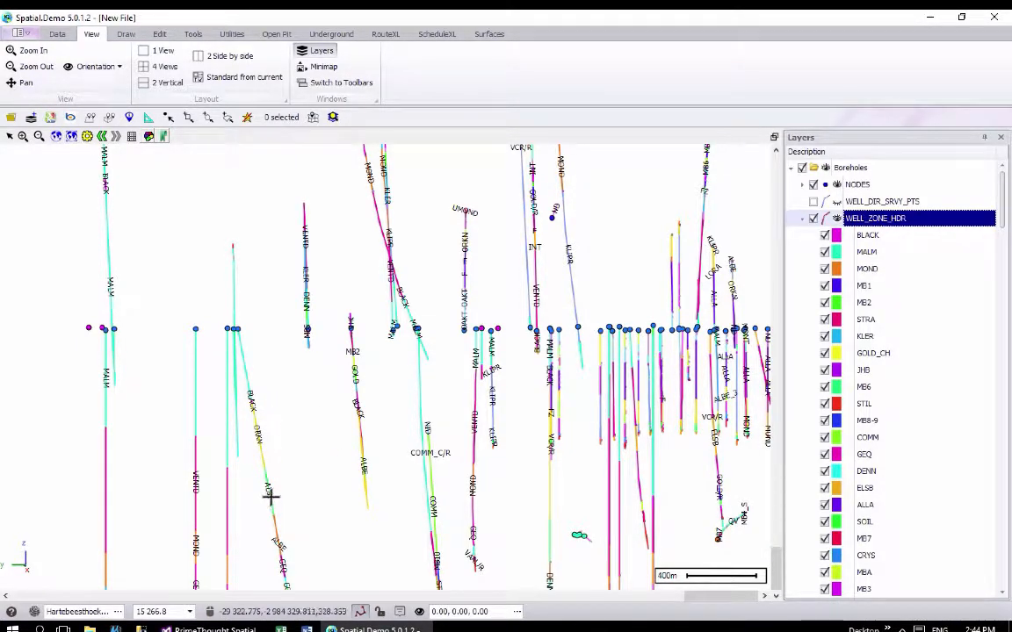
scroll(269, 491, up, 2)
scroll(269, 491, down, 3)
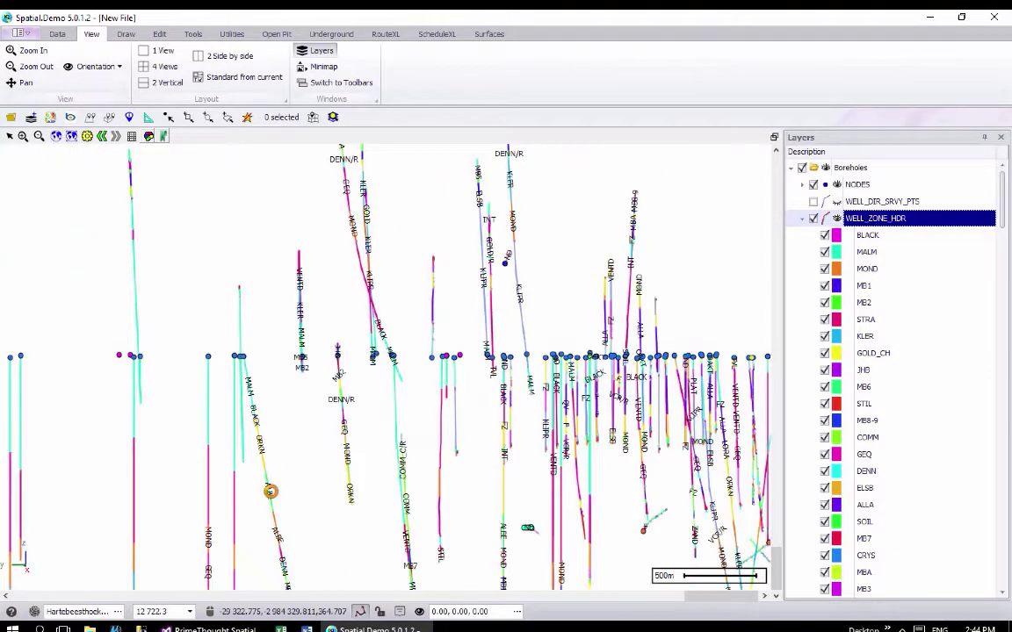
Step: Try OWNER as the text label field of the WELL_ZONE_HDR layer and restore the LAYER_NAME labels
right_click(898, 223)
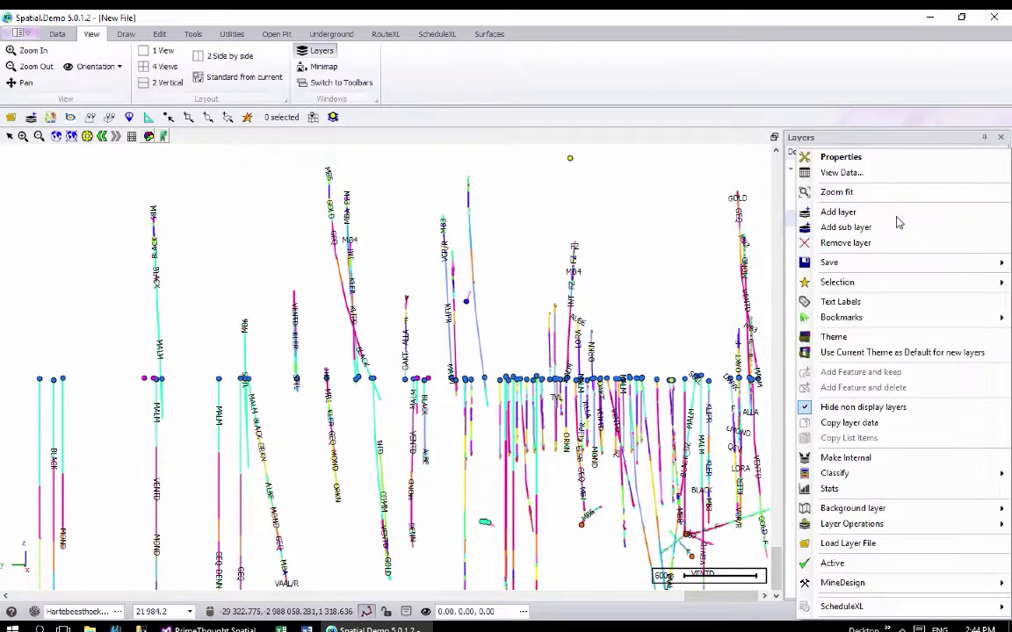
mouse_move(850, 301)
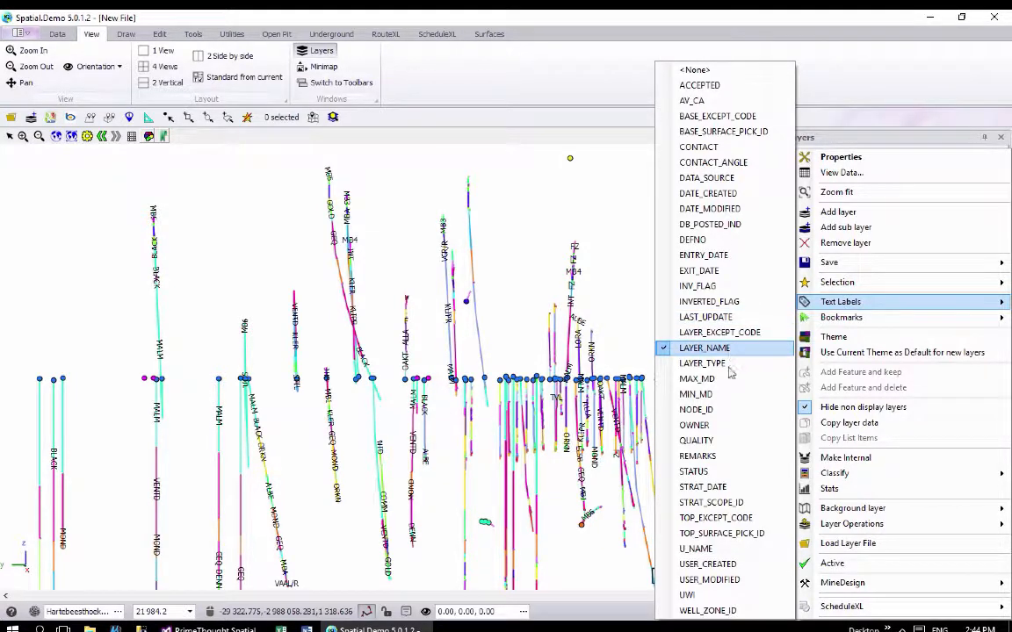
click(706, 426)
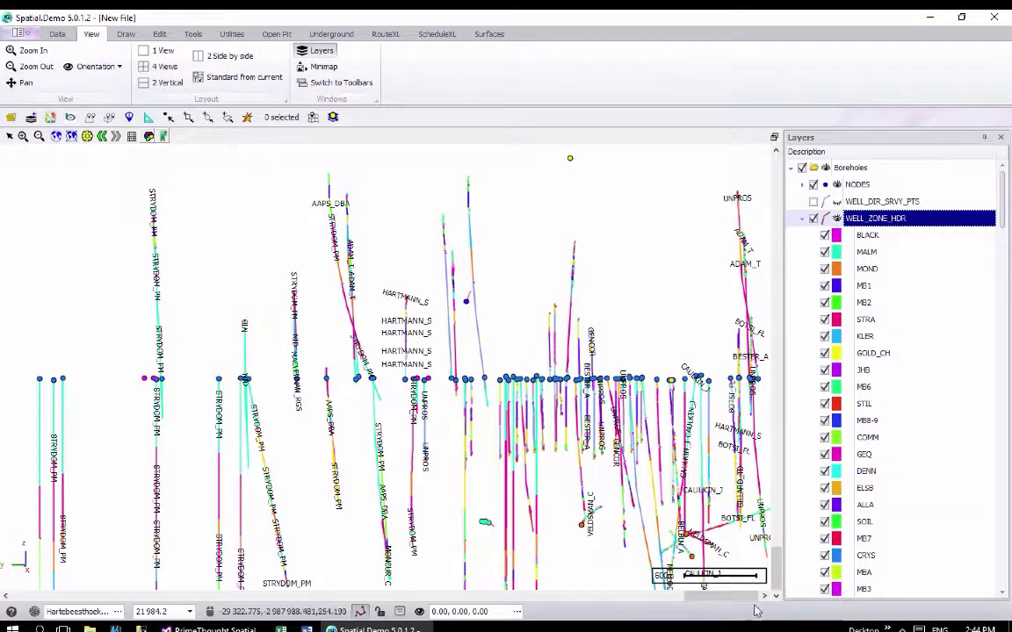
right_click(878, 220)
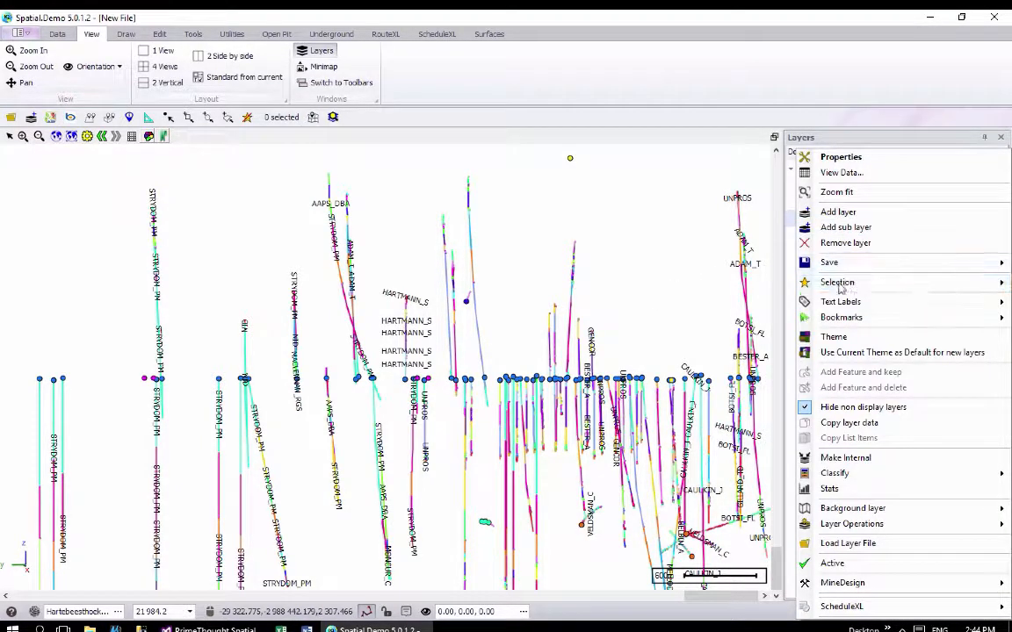
mouse_move(834, 301)
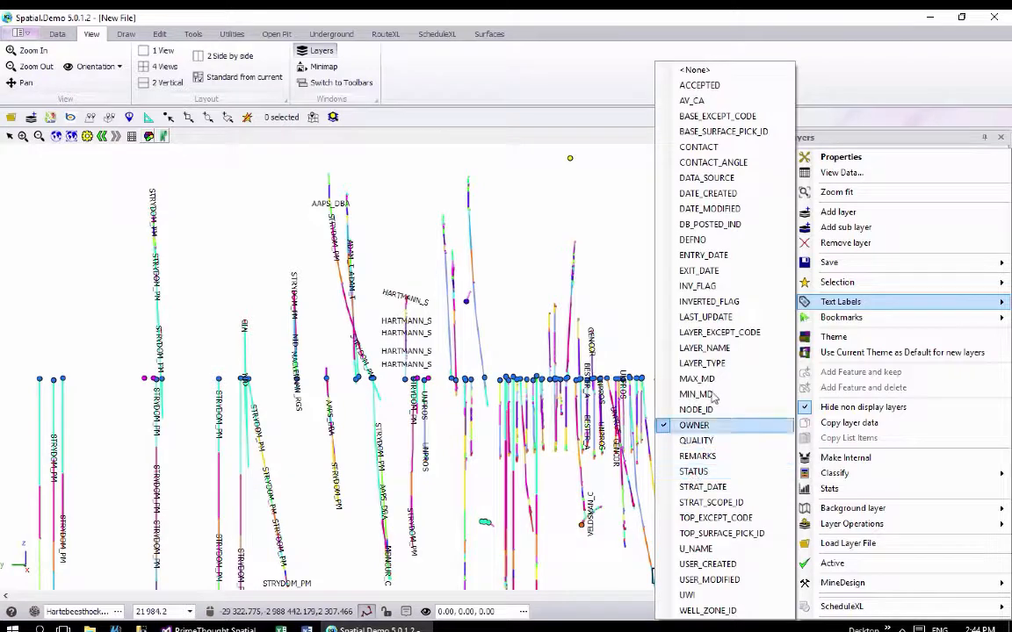
click(716, 351)
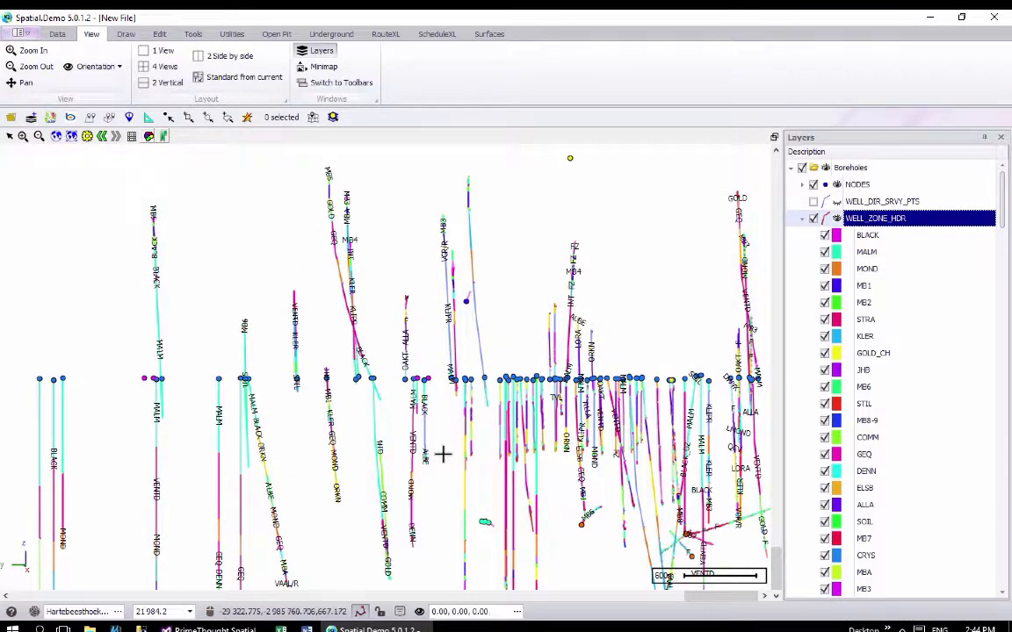
Step: Open the data table of the WELL_ZONE_HDR layer and filter its LAYER_TYPE column to REEF
scroll(562, 426, down, 2)
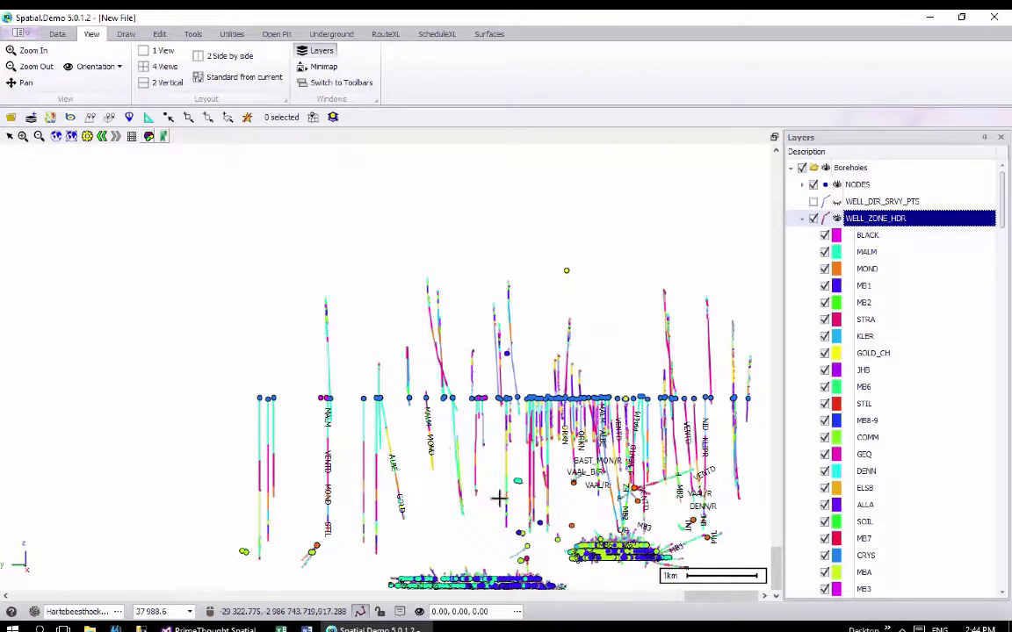
click(776, 595)
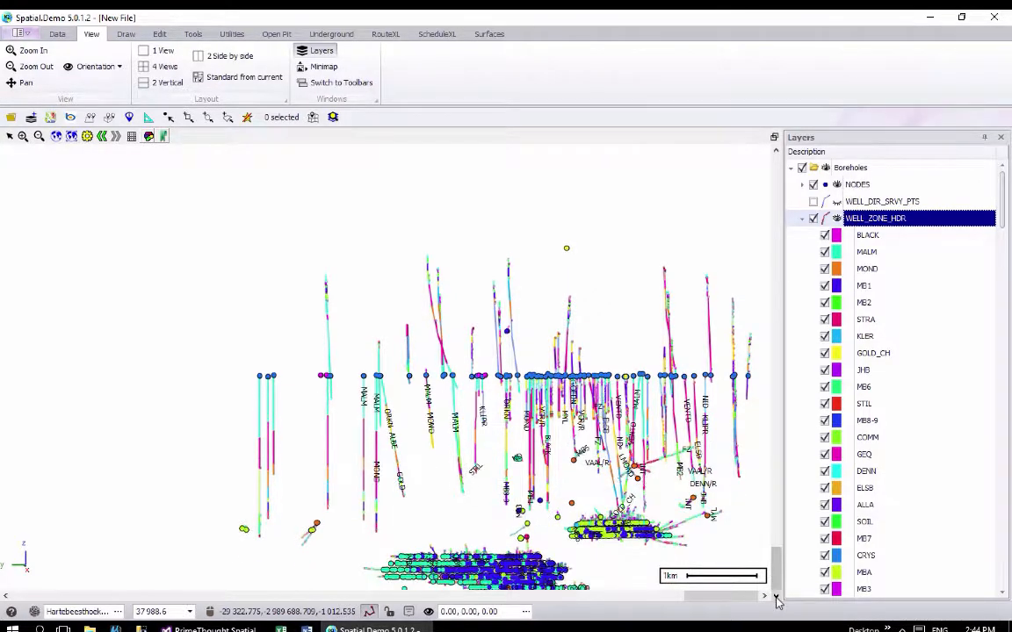
click(777, 595)
click(776, 595)
click(777, 594)
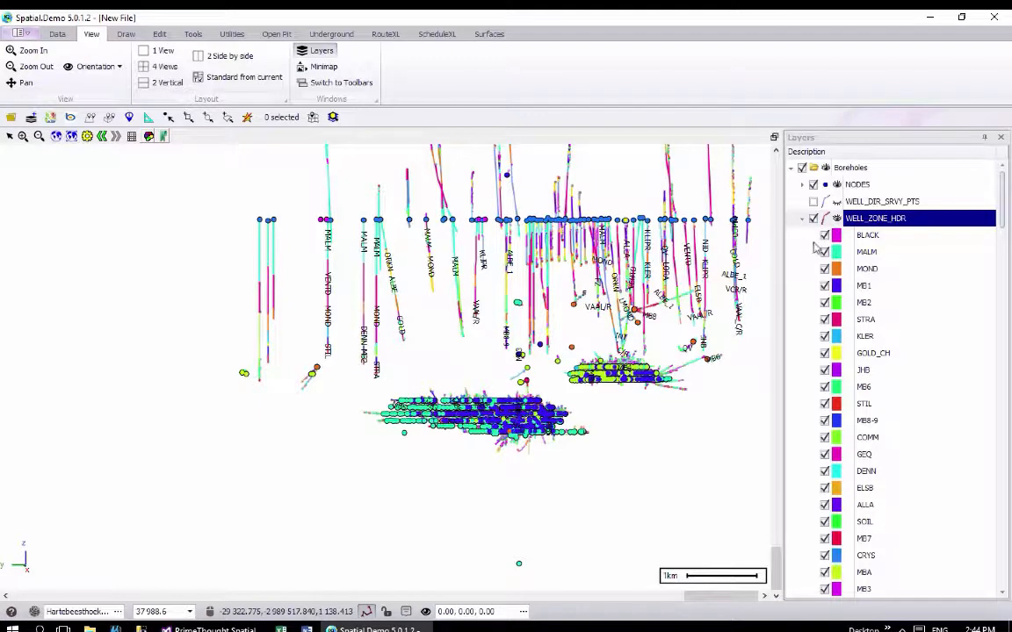
right_click(875, 225)
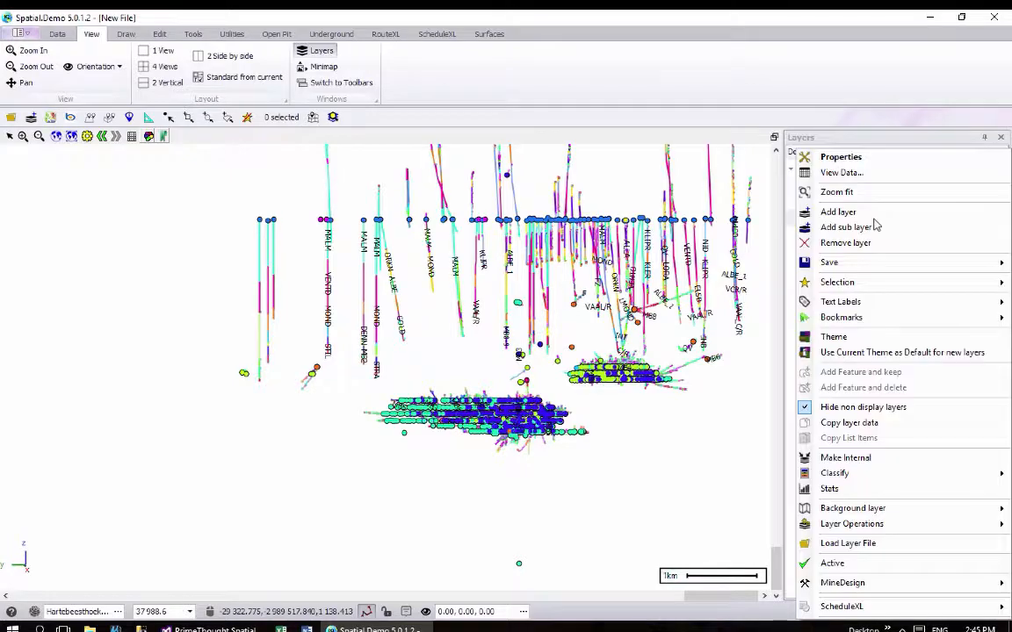
click(843, 168)
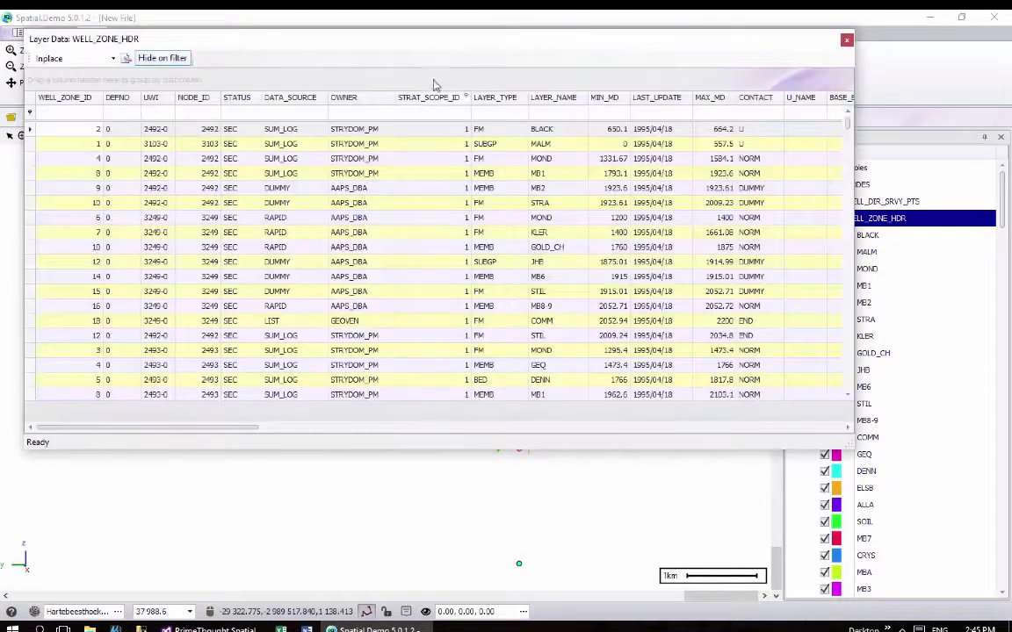
drag(436, 51, 514, 149)
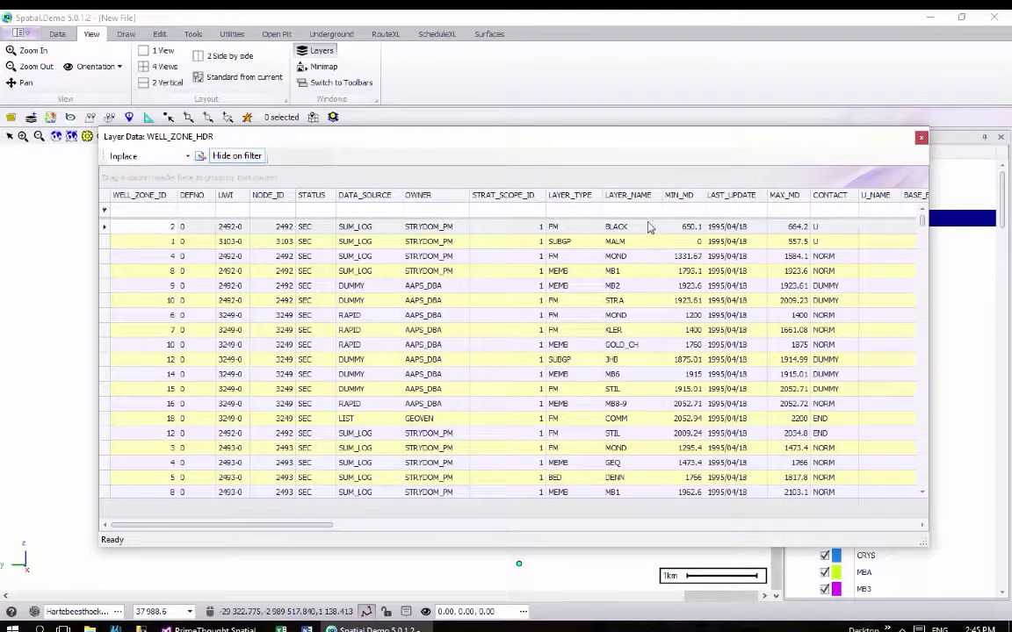
click(597, 195)
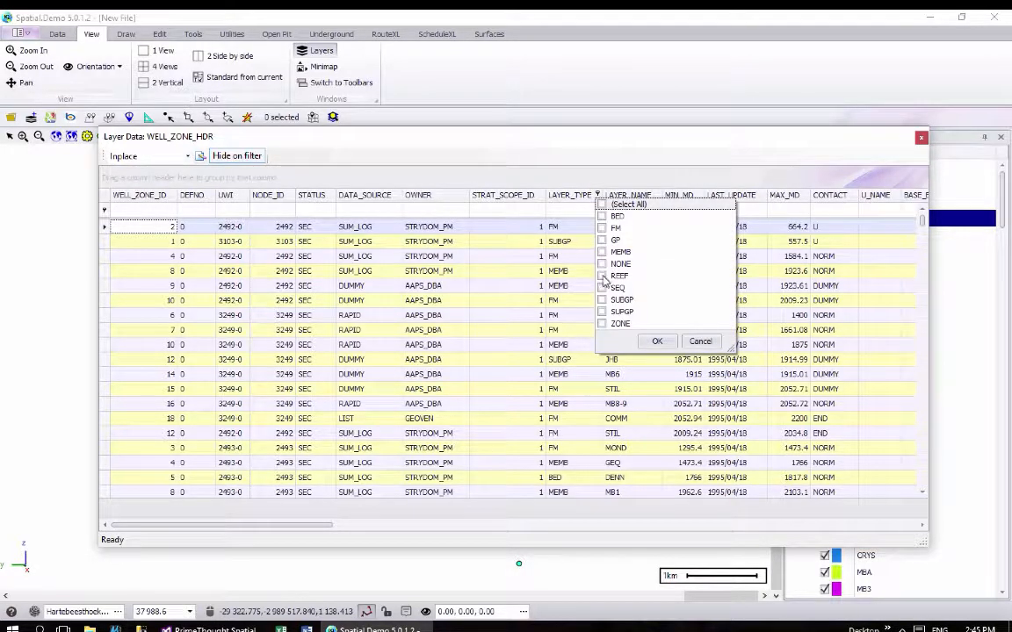
click(655, 340)
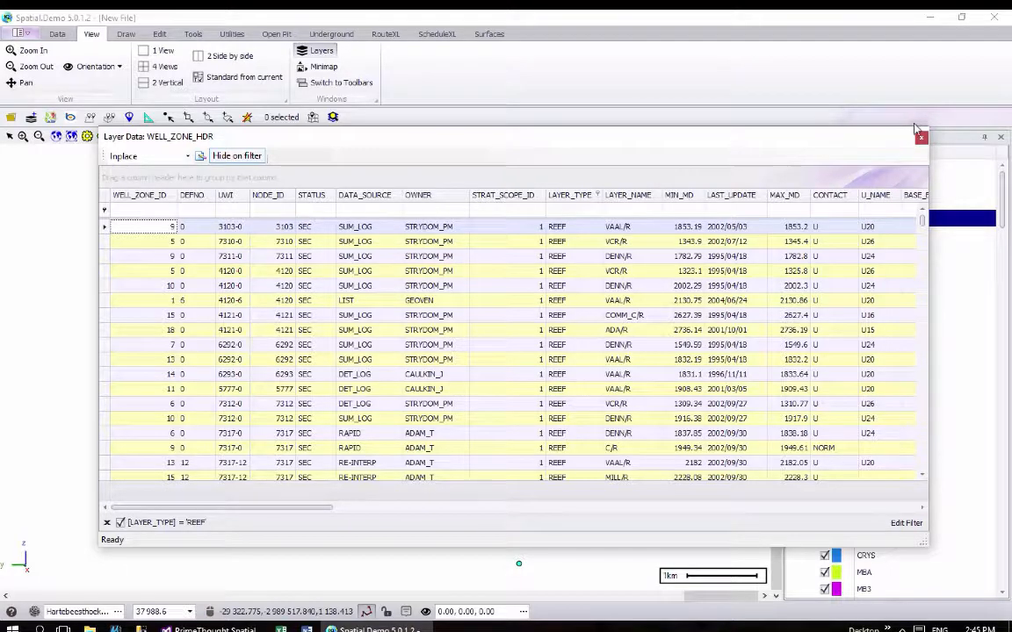
Step: Examine the filtered REEF segments and their labels in side view, around the surface collars and underground boreholes
drag(926, 127, 524, 198)
drag(299, 204, 890, 203)
scroll(546, 263, up, 2)
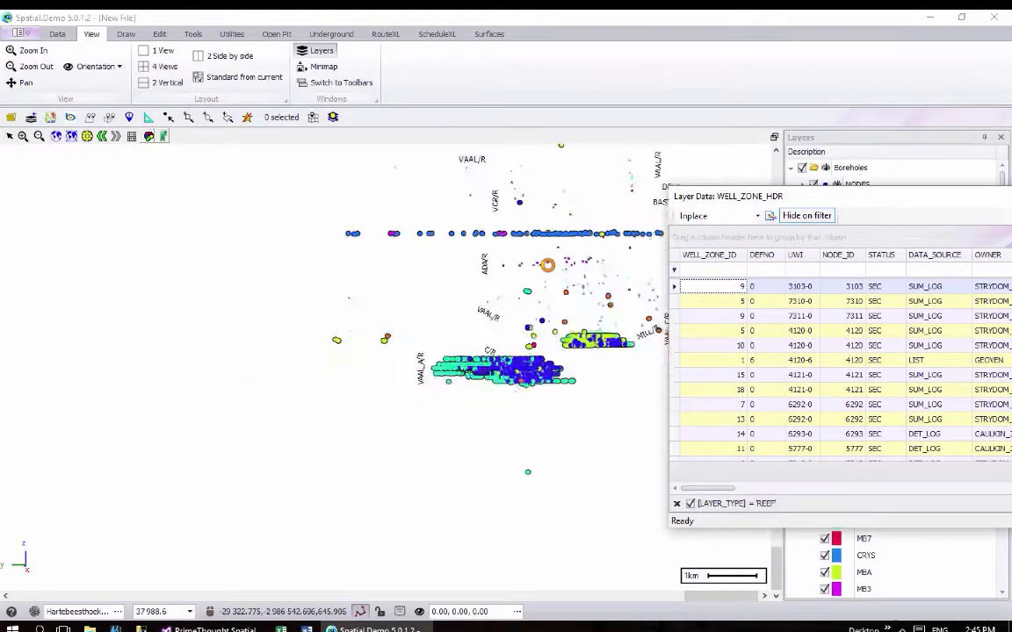
scroll(546, 263, up, 6)
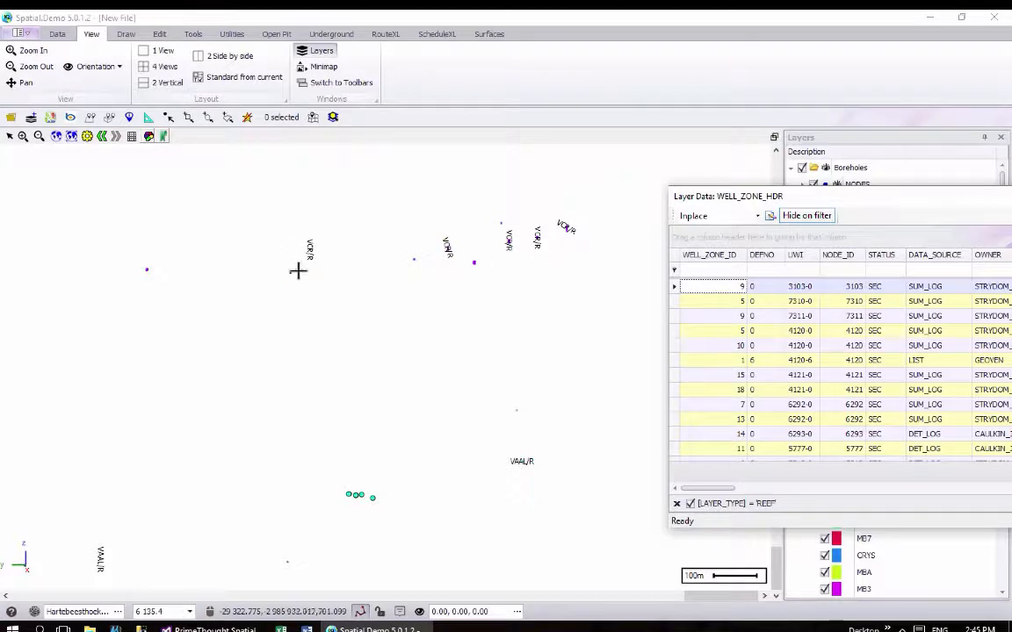
scroll(542, 259, down, 4)
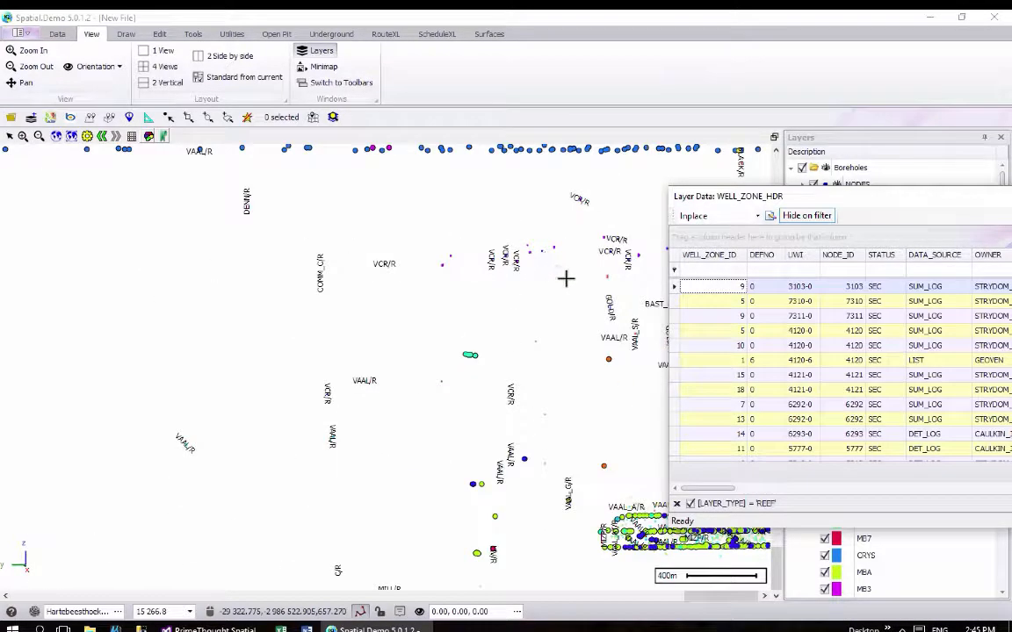
scroll(559, 277, down, 3)
scroll(527, 281, up, 2)
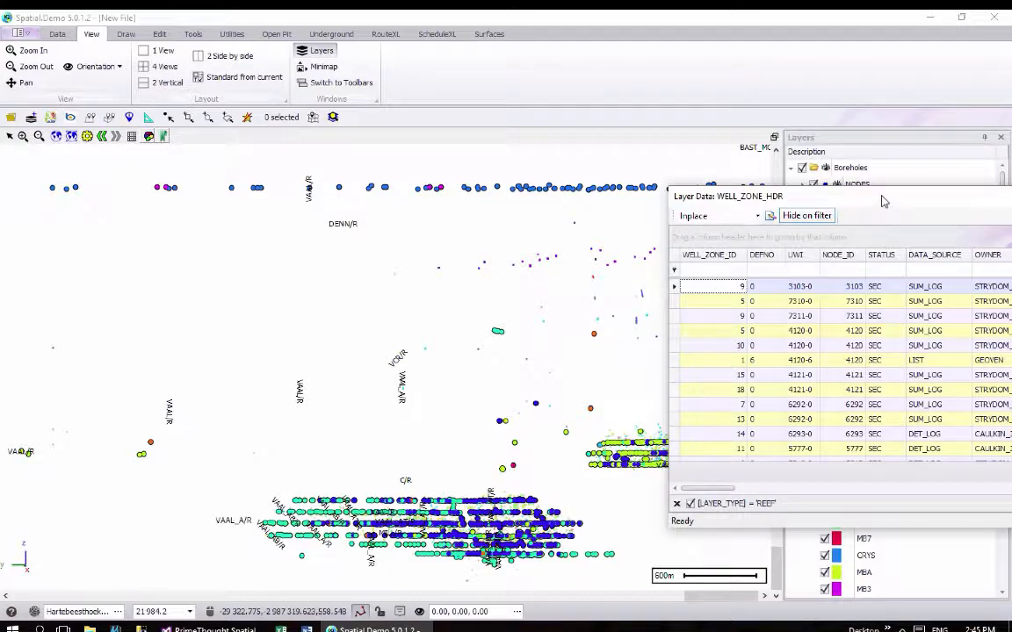
Step: Remove the REEF layer-type filter from the WELL_ZONE_HDR data
drag(882, 202, 233, 81)
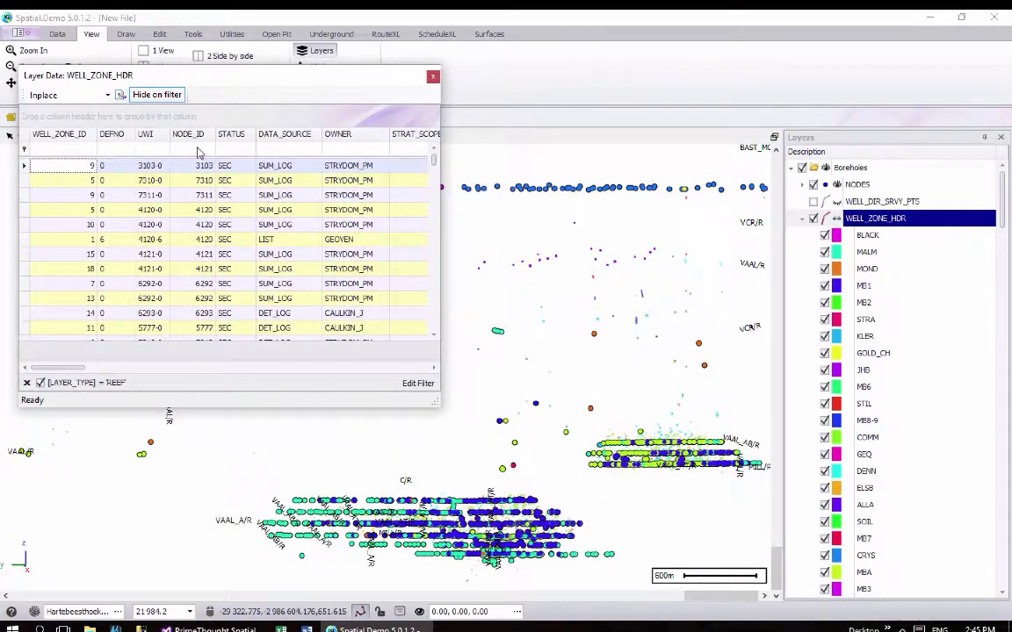
click(40, 383)
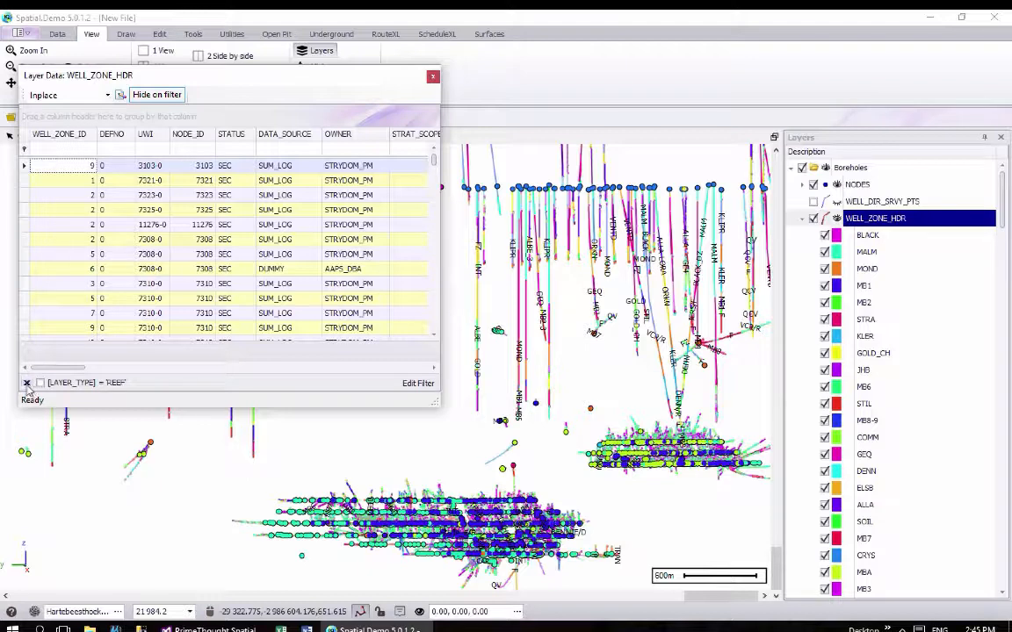
click(26, 384)
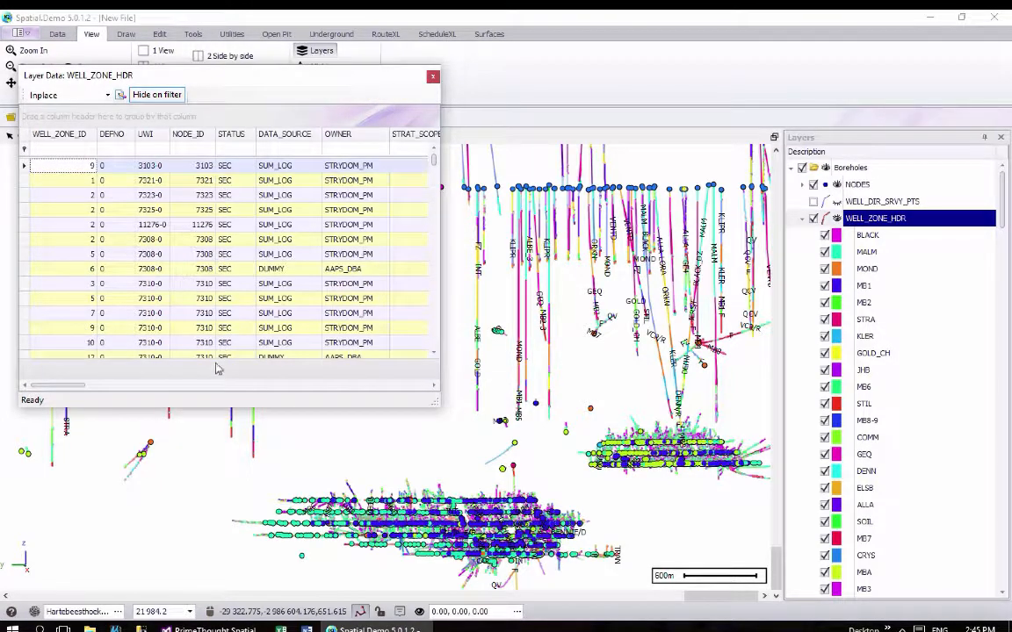
Step: Browse the WELL_ZONE_HDR table columns and filter NODE_ID to values starting with 12
drag(61, 389, 143, 388)
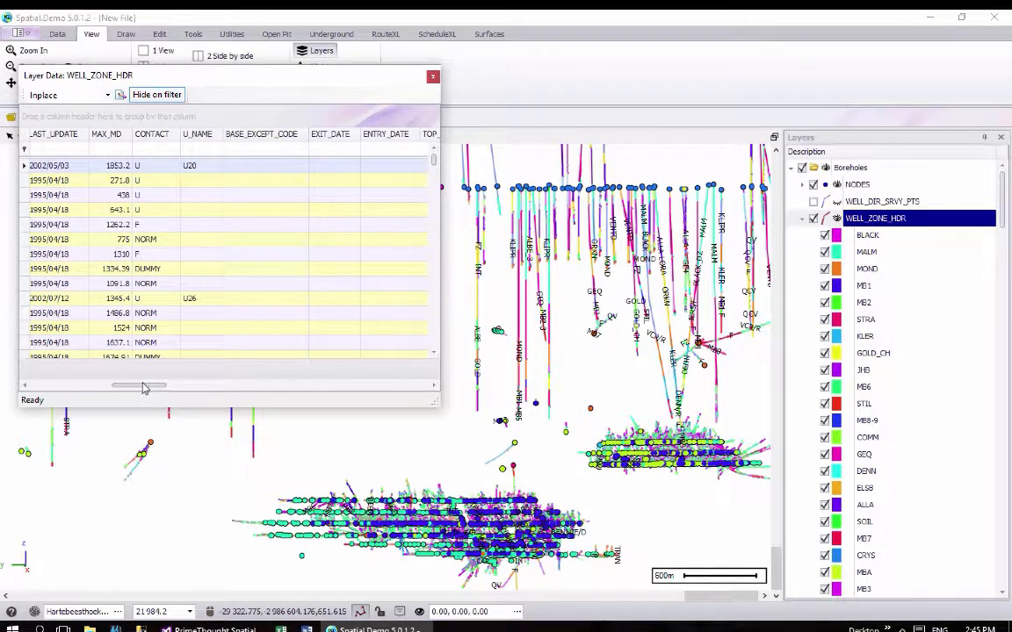
drag(145, 388, 54, 384)
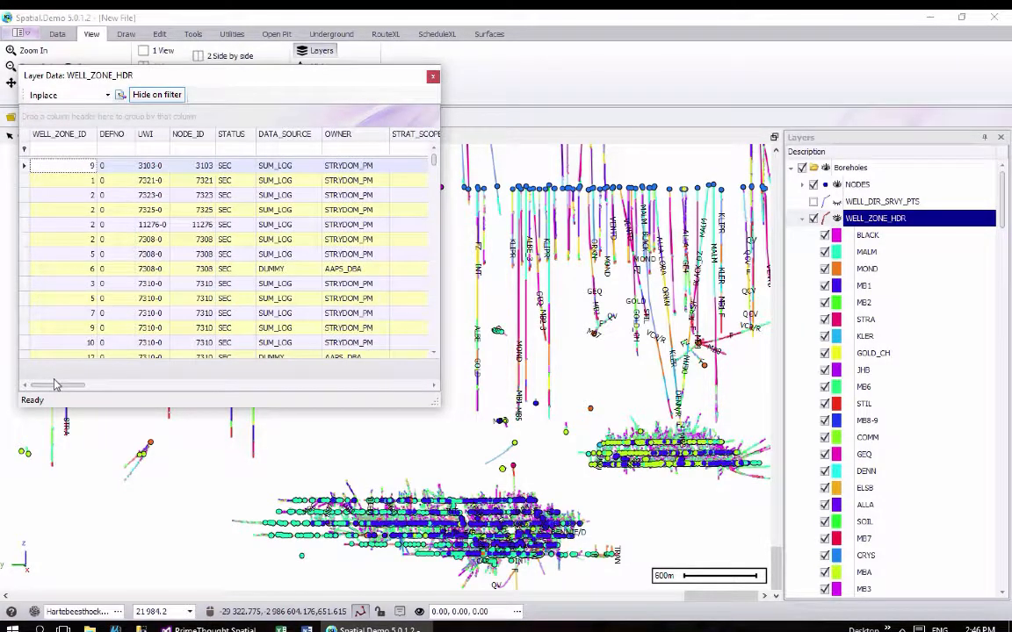
click(193, 149)
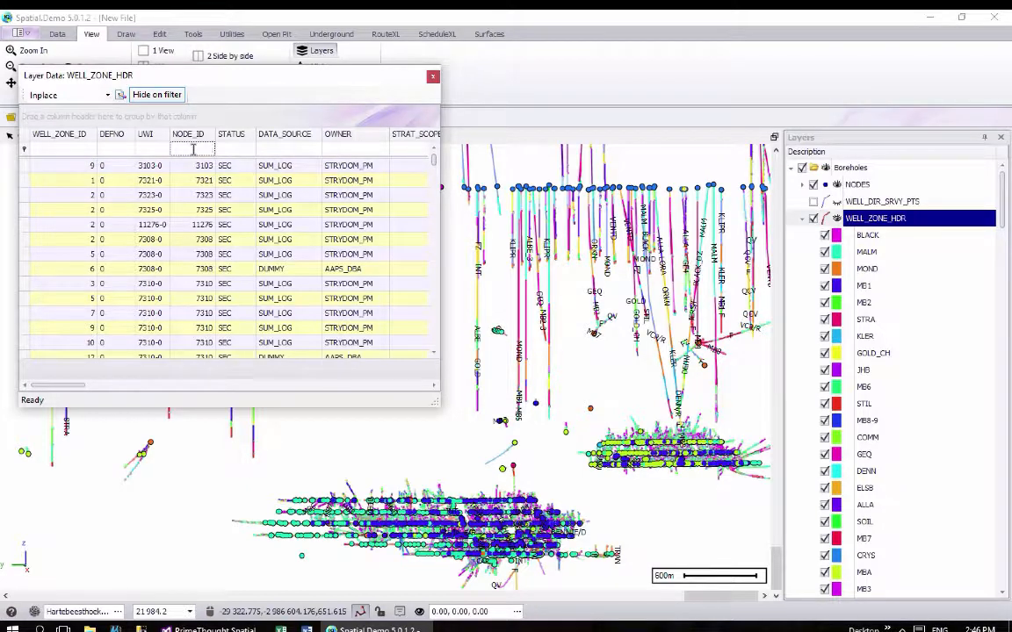
text(12)
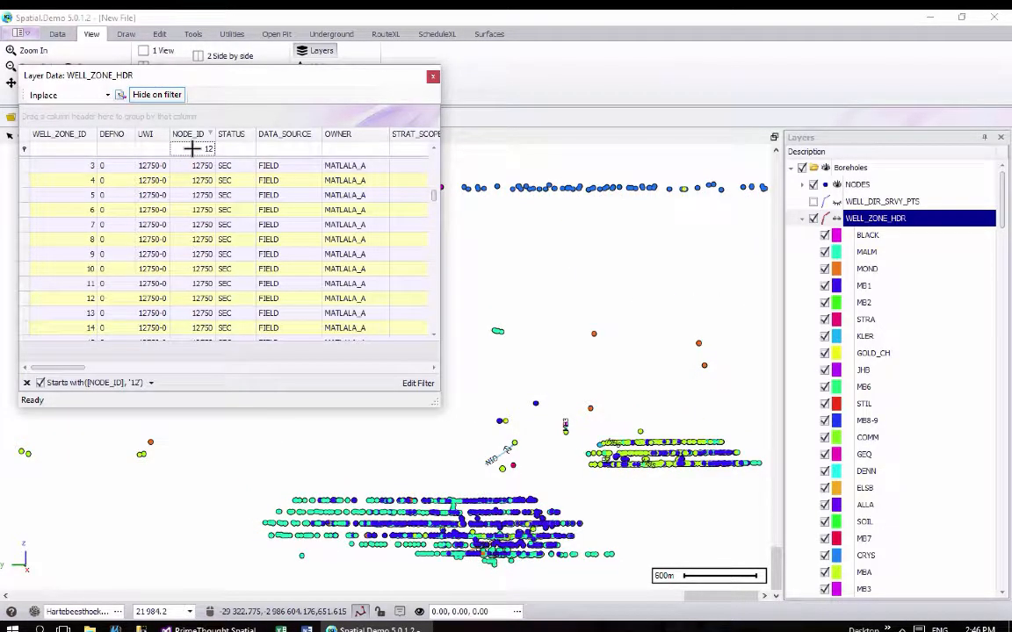
text(3)
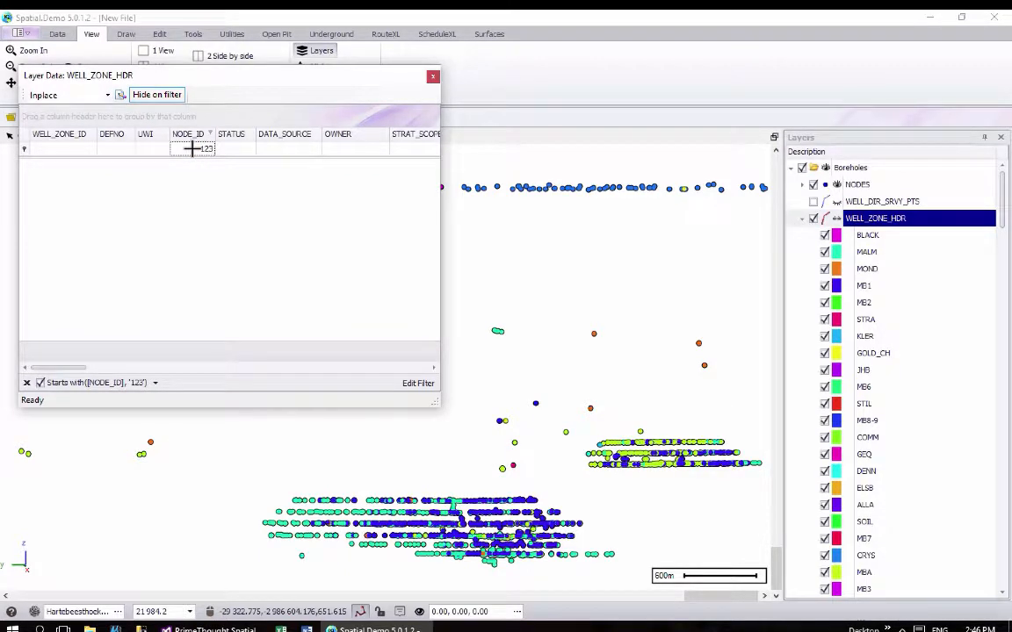
key(BackSpace)
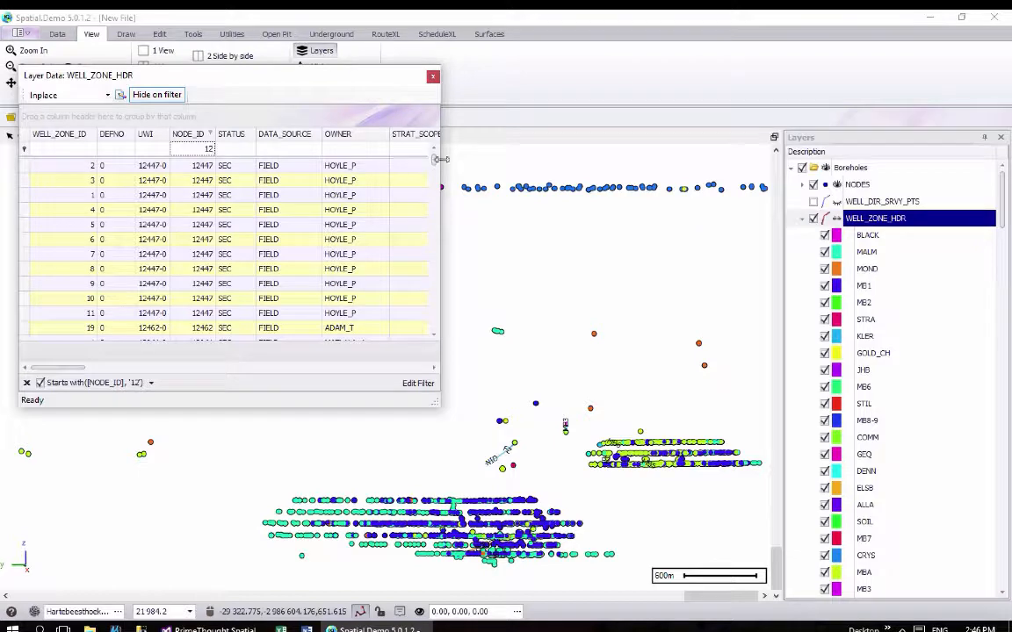
mouse_move(434, 162)
mouse_down()
mouse_move(435, 329)
mouse_move(448, 214)
mouse_move(402, 151)
mouse_move(435, 162)
mouse_up()
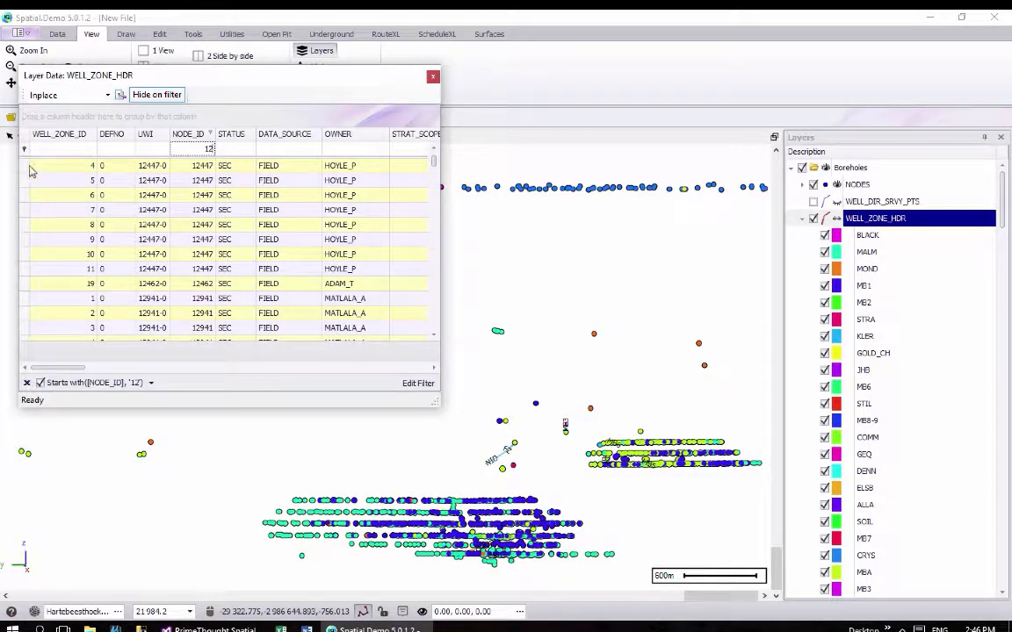
Step: Select all filtered records in the table and zoom the view to them
click(76, 196)
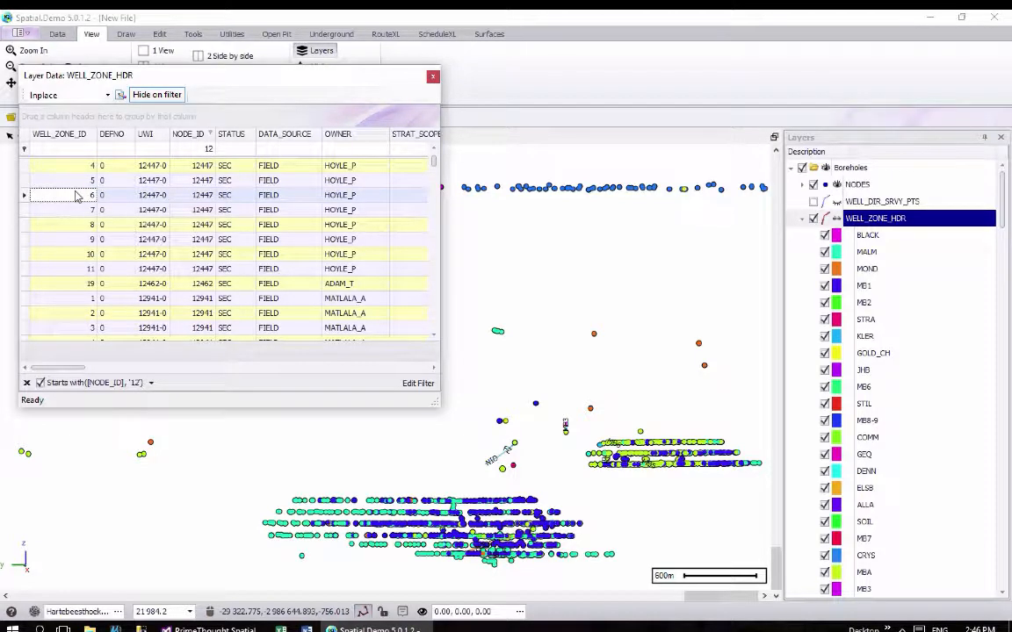
key(ctrl+a)
right_click(77, 194)
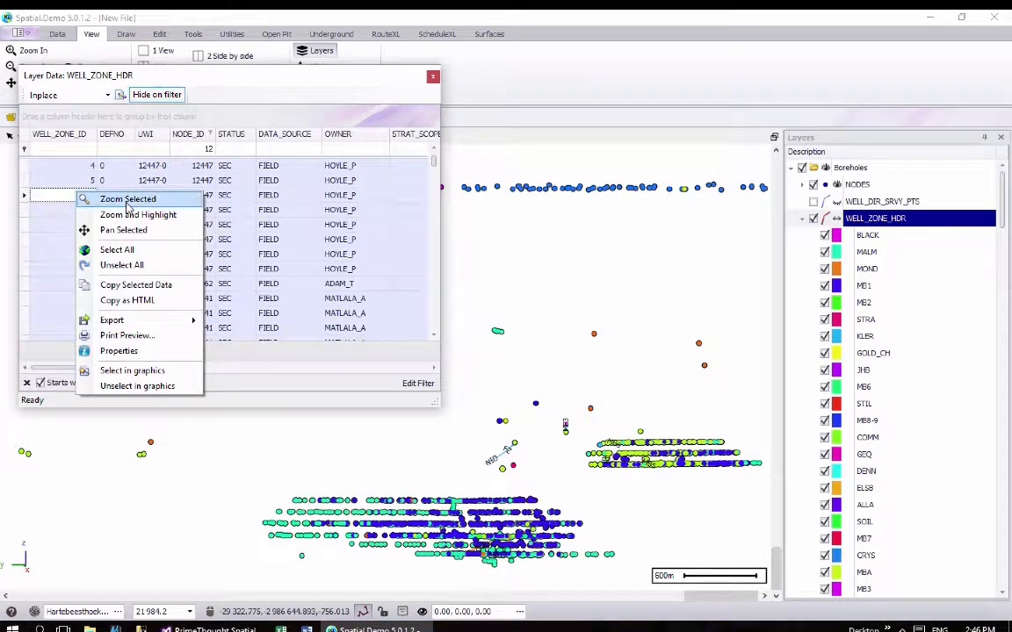
click(128, 200)
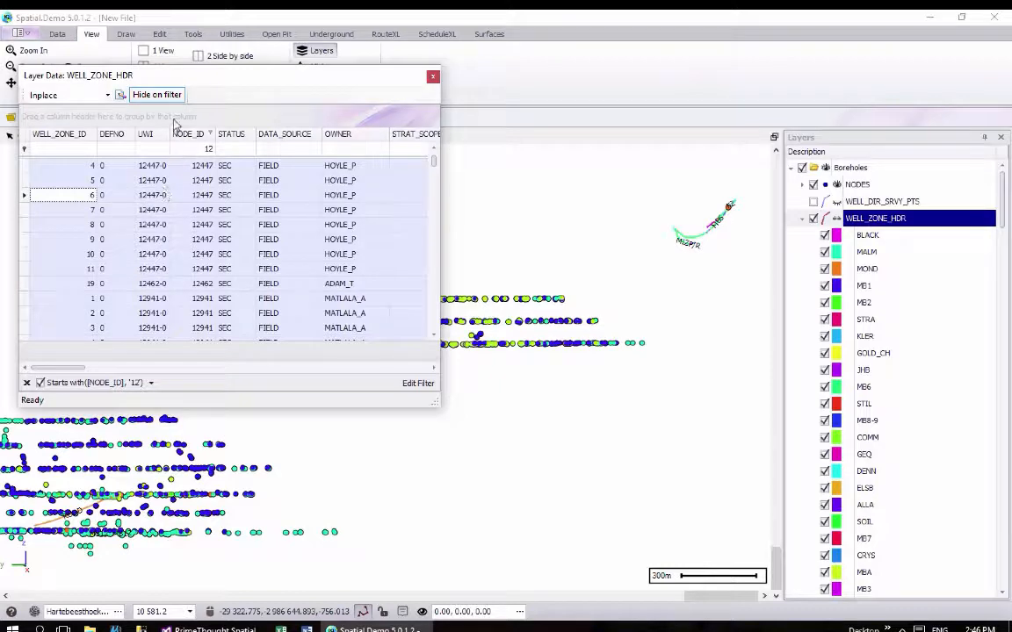
Step: Select the filtered records' segments in the graphics, with the data table moved clear of the boreholes
drag(223, 82, 833, 372)
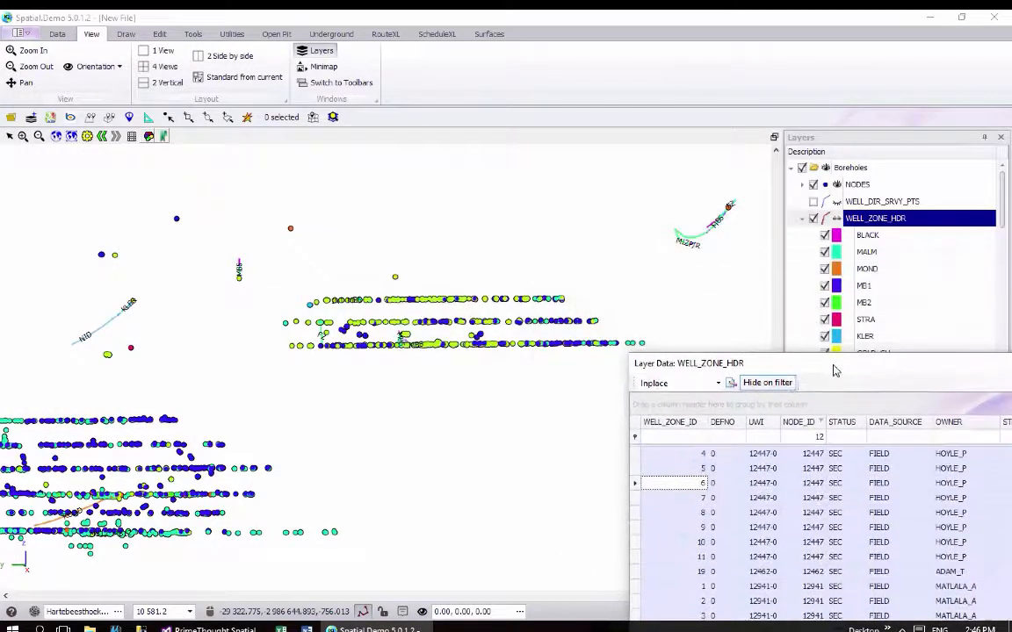
right_click(694, 501)
click(742, 439)
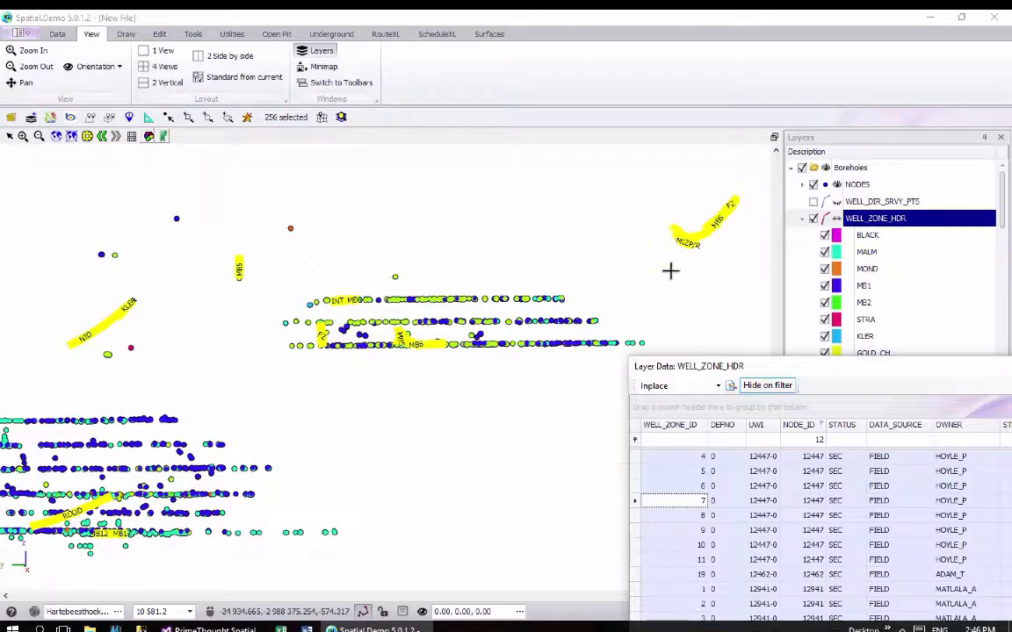
Step: Clear the graphical selection and remove the NODE_ID filter from the WELL_ZONE_HDR data
drag(841, 370, 630, 240)
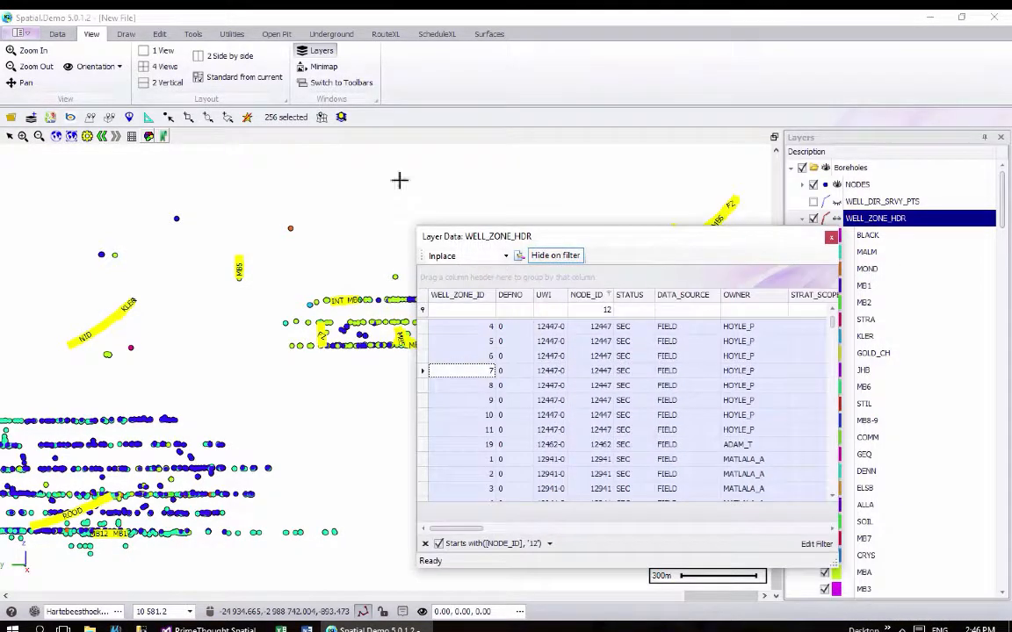
click(246, 119)
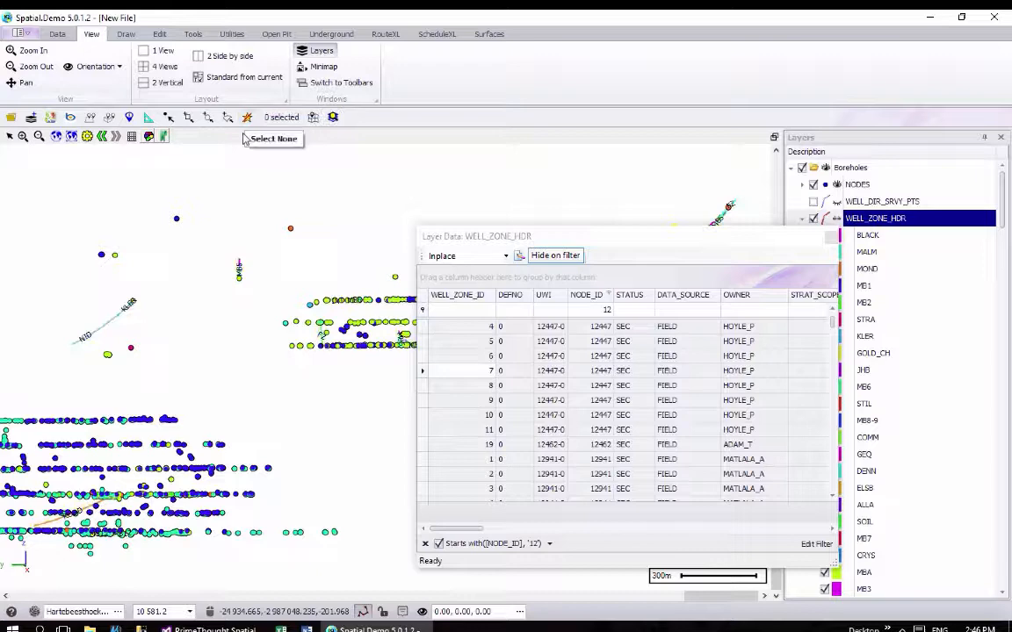
click(424, 545)
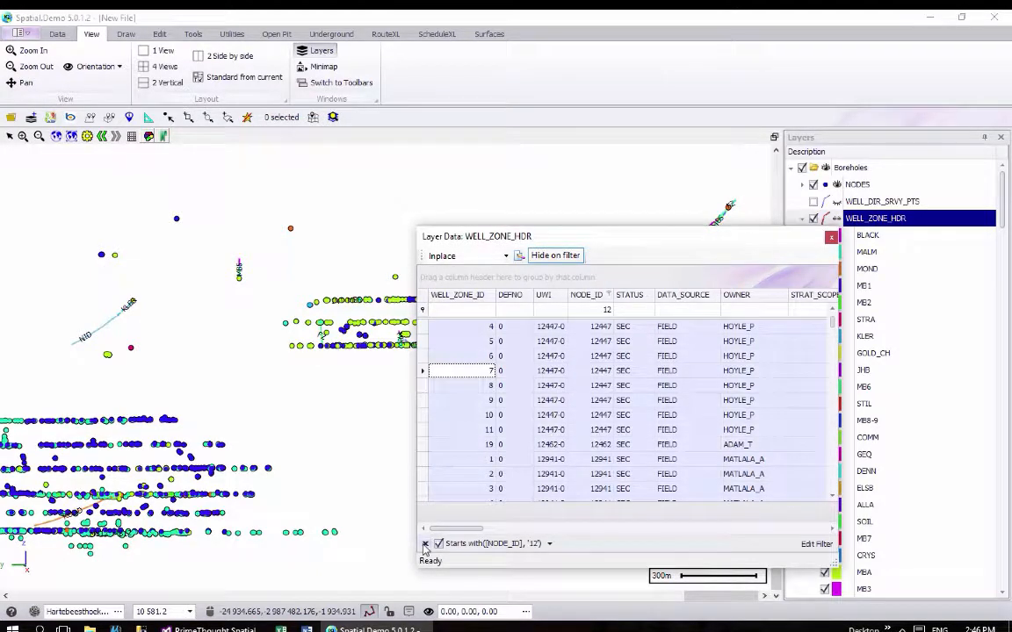
click(424, 545)
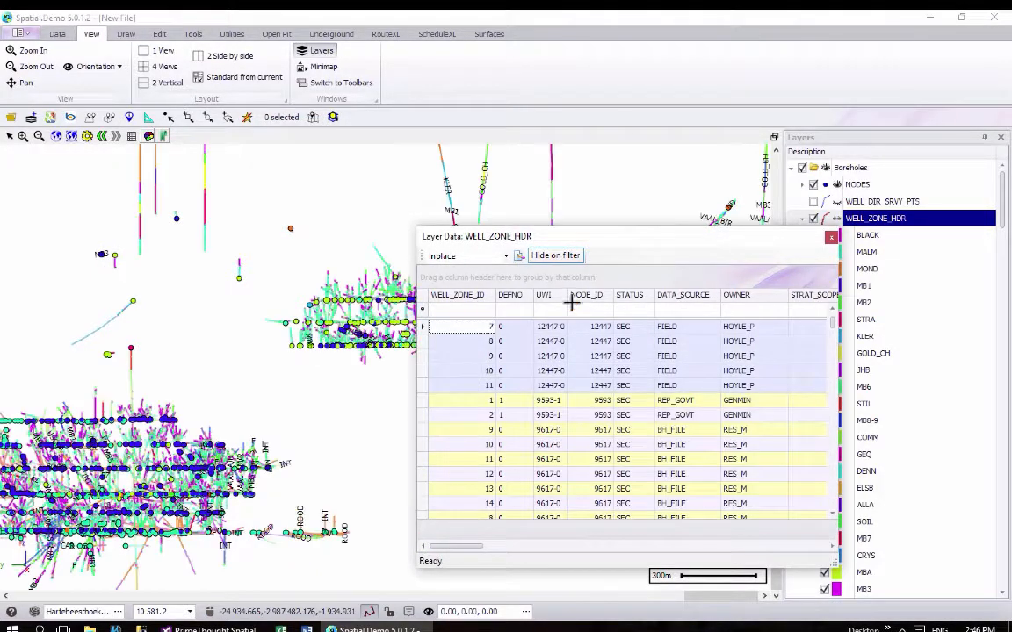
Step: Inspect the unfiltered, labelled segments of the underground boreholes close up in side view
drag(619, 242, 814, 345)
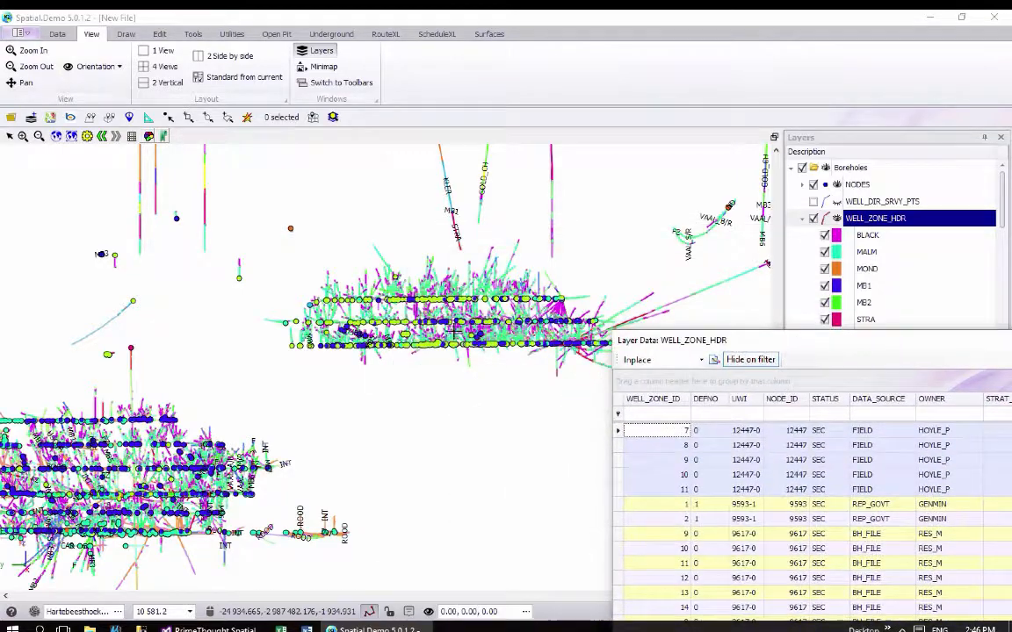
scroll(454, 326, up, 3)
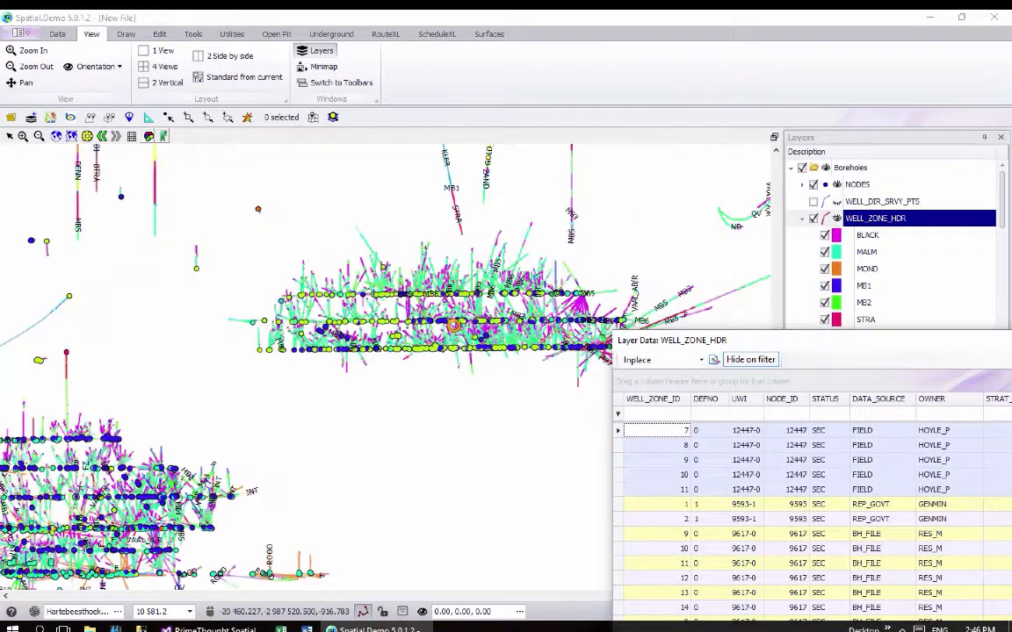
scroll(453, 325, up, 4)
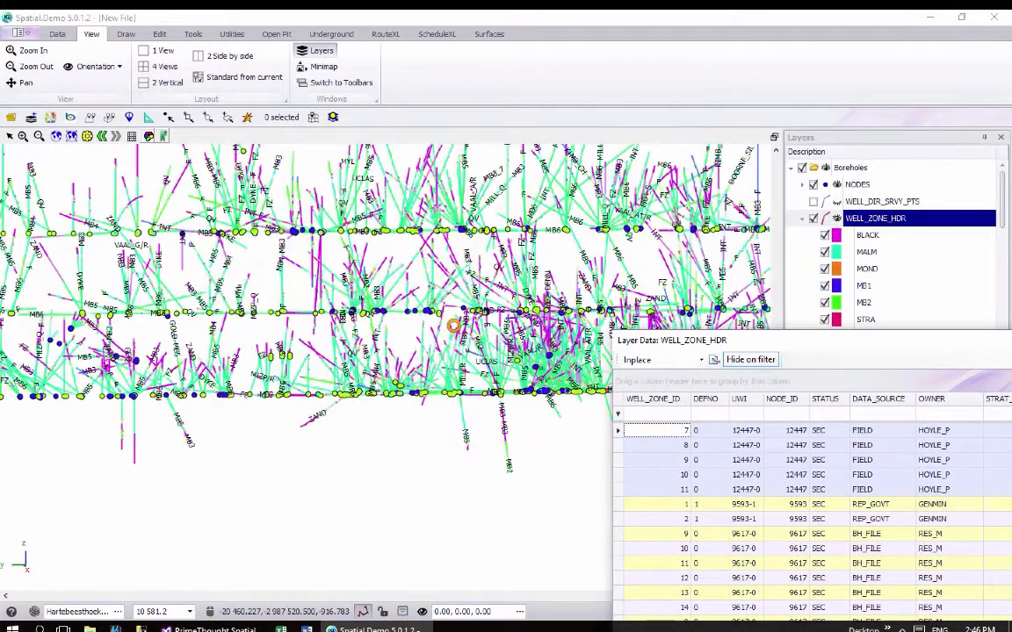
scroll(453, 326, up, 4)
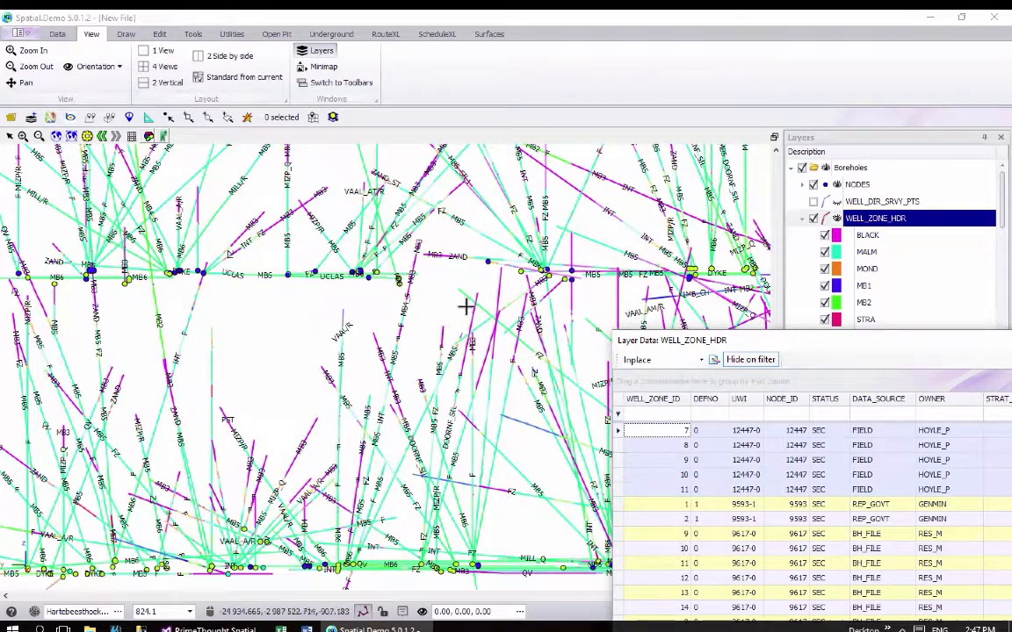
Step: Examine several individual records in the WELL_ZONE_HDR data table alongside the labelled borehole segments
scroll(469, 331, down, 2)
scroll(469, 331, down, 2)
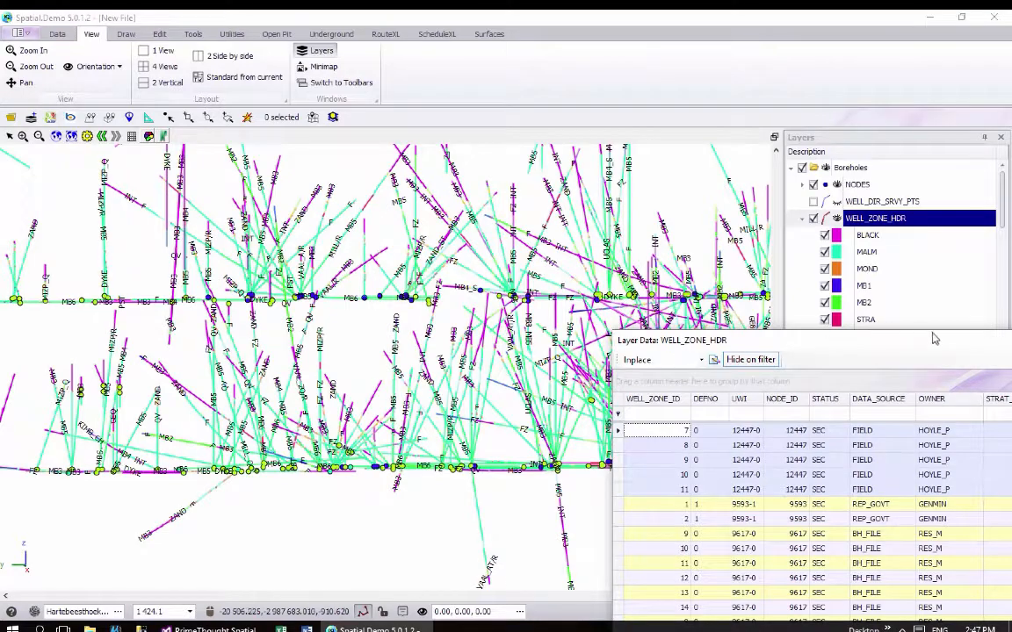
drag(906, 344, 459, 213)
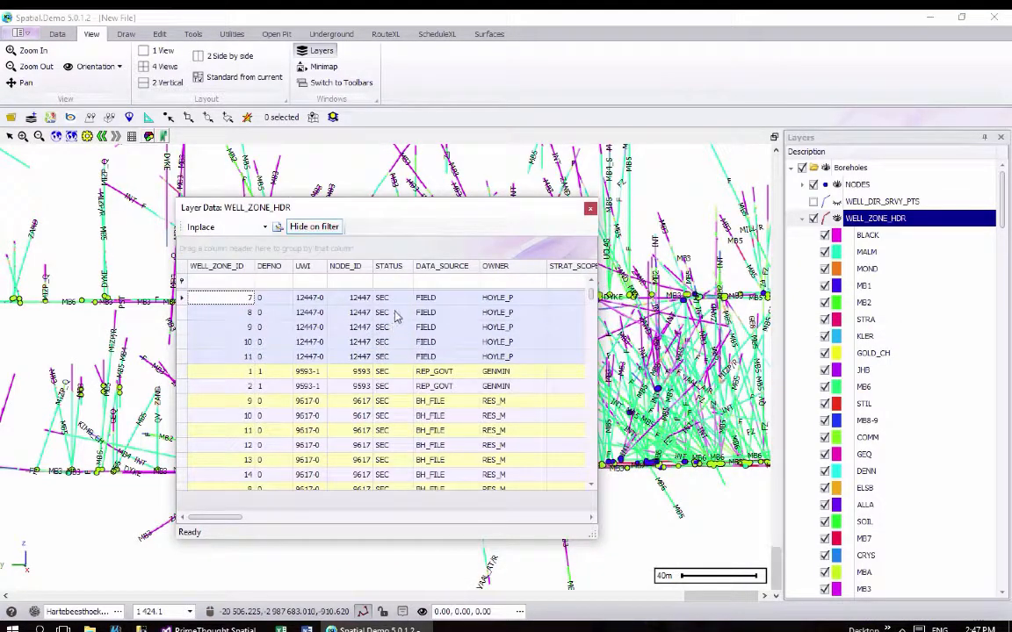
click(394, 313)
click(358, 386)
click(335, 346)
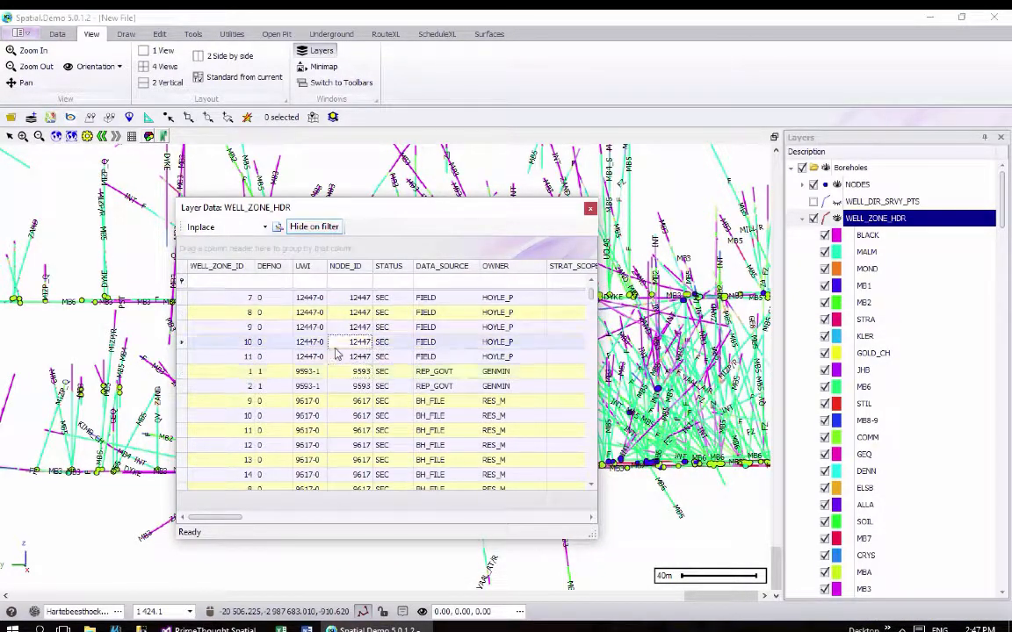
click(329, 398)
click(341, 427)
Step: Close the WELL_ZONE_HDR data table and make NODES the highlighted layer in the layer list
drag(404, 222, 667, 198)
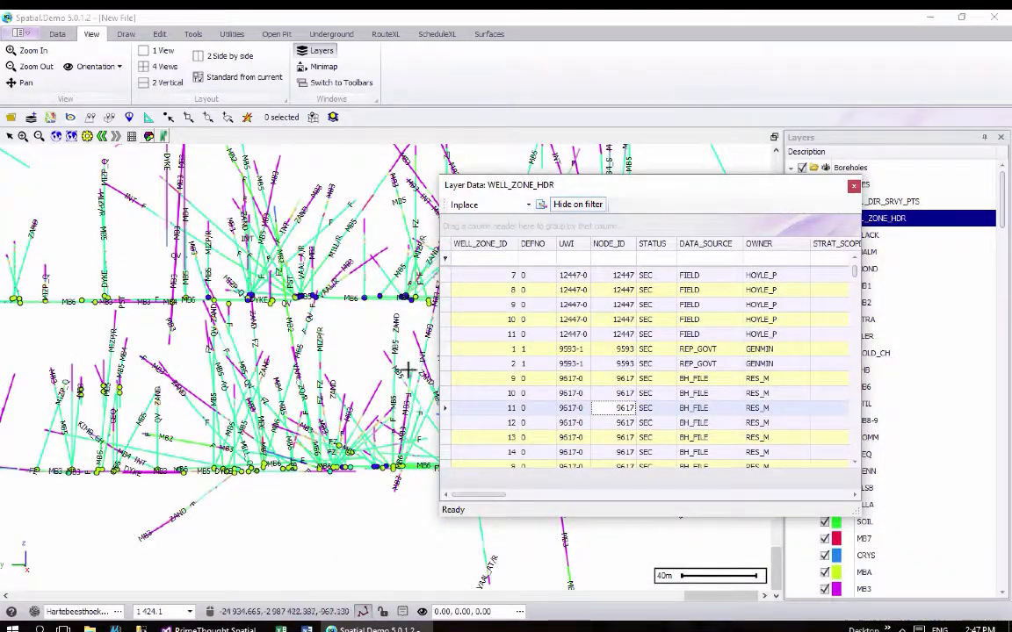
drag(722, 190, 608, 190)
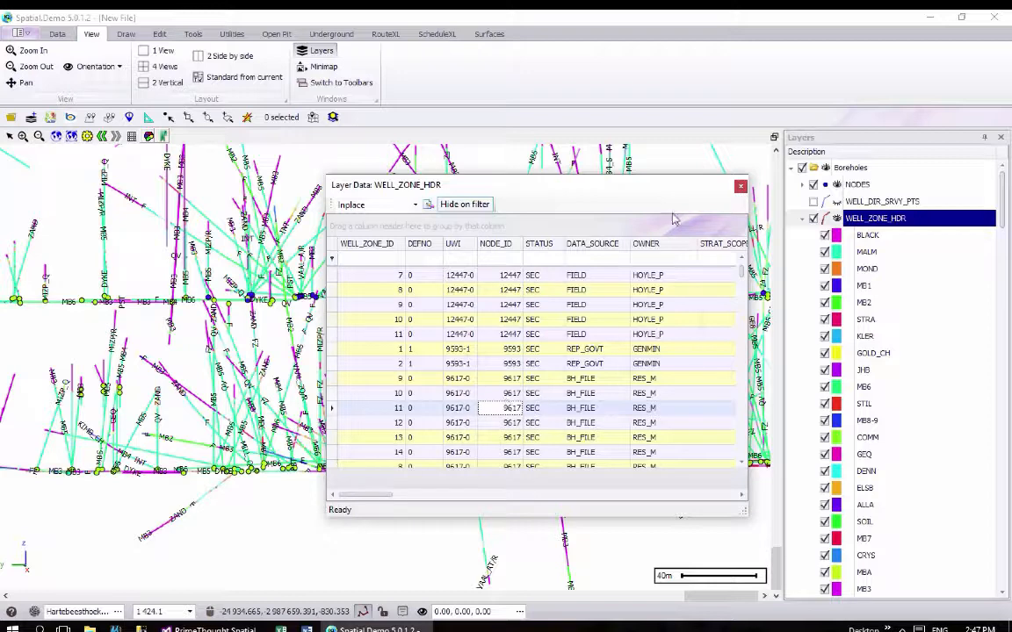
click(740, 187)
click(847, 184)
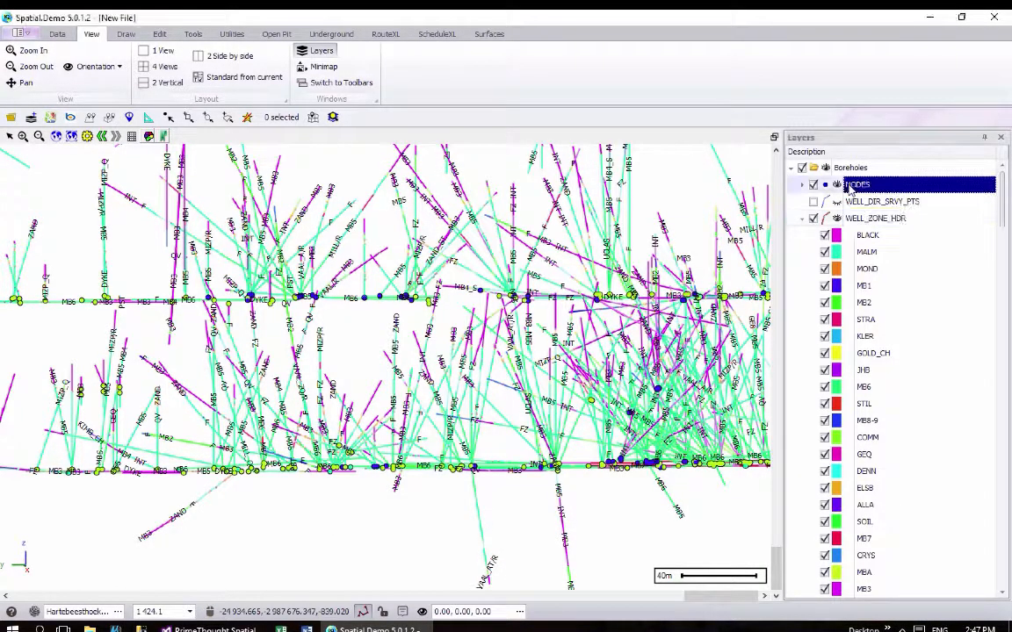
right_click(847, 184)
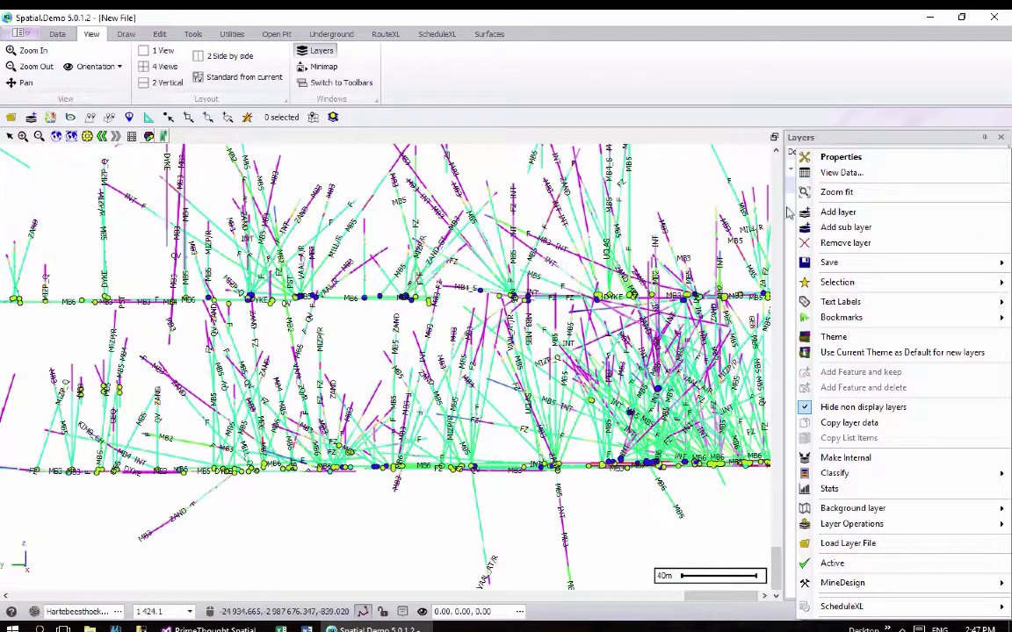
click(718, 198)
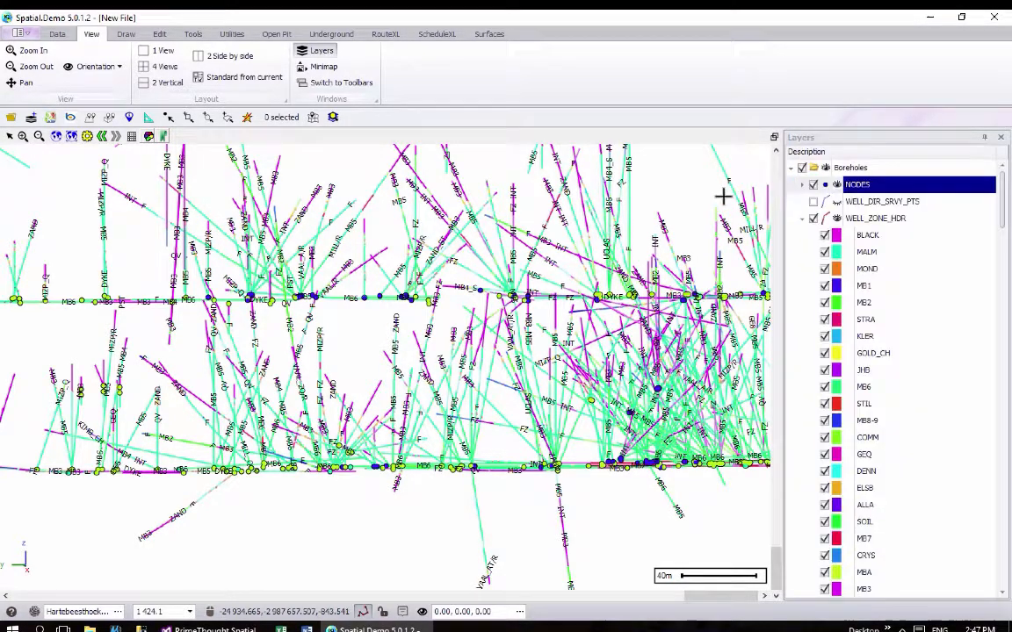
Step: Add the Total and Sel. columns to the layer list using the column chooser
right_click(872, 157)
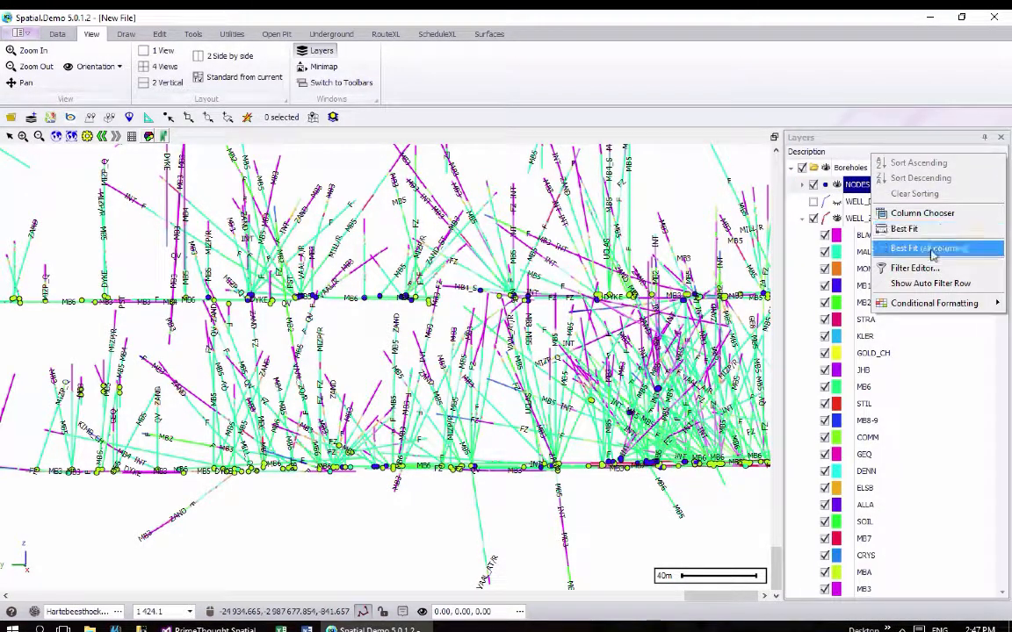
click(920, 213)
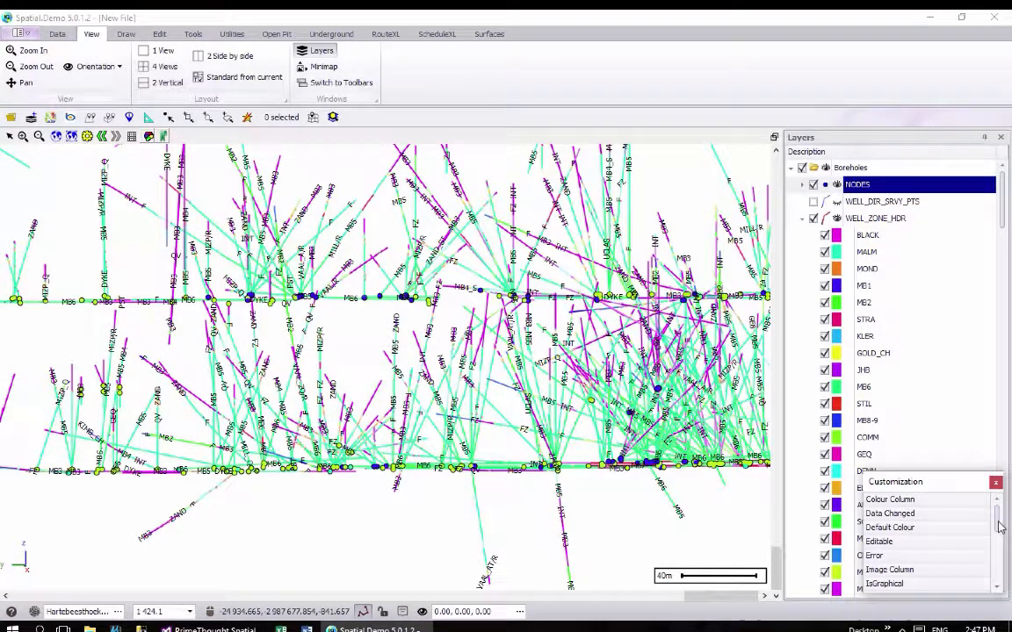
drag(999, 525, 996, 578)
double_click(929, 572)
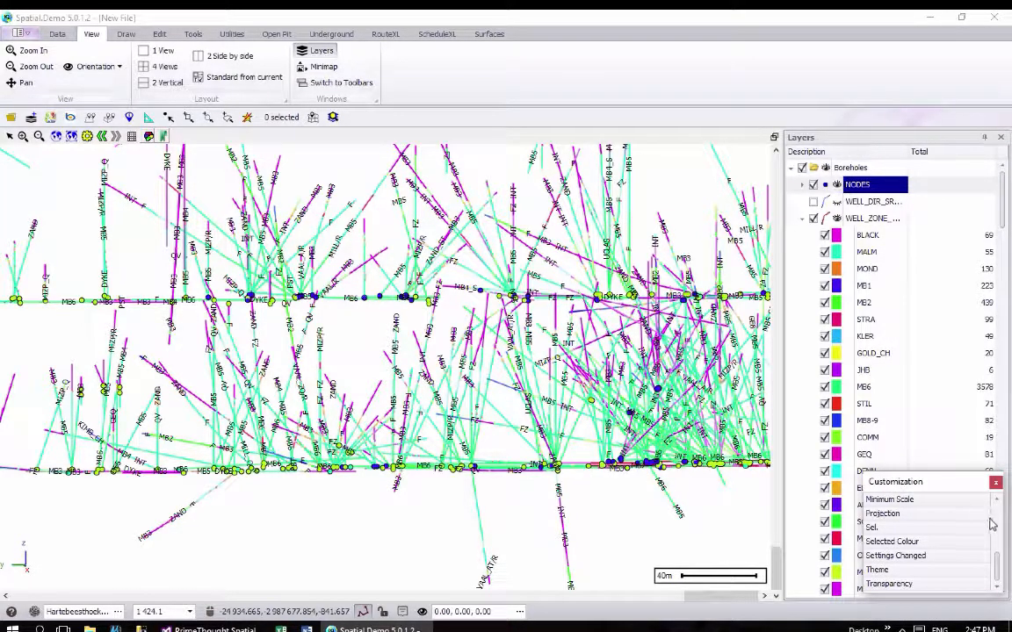
double_click(914, 530)
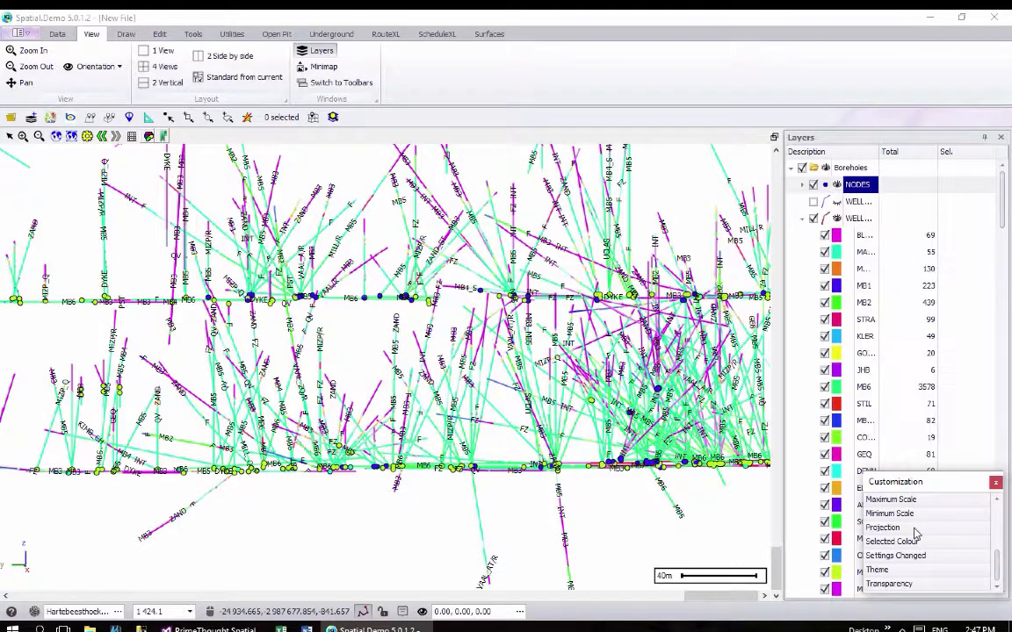
click(995, 484)
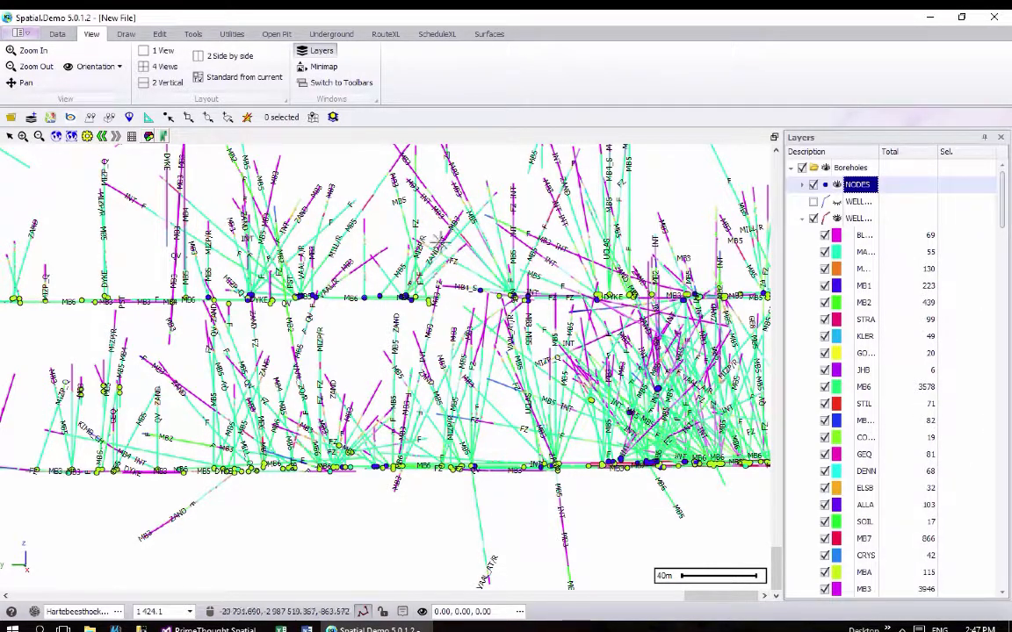
Step: Widen the layer list and its Description column so layer names and item counts can be read in full
scroll(431, 273, up, 4)
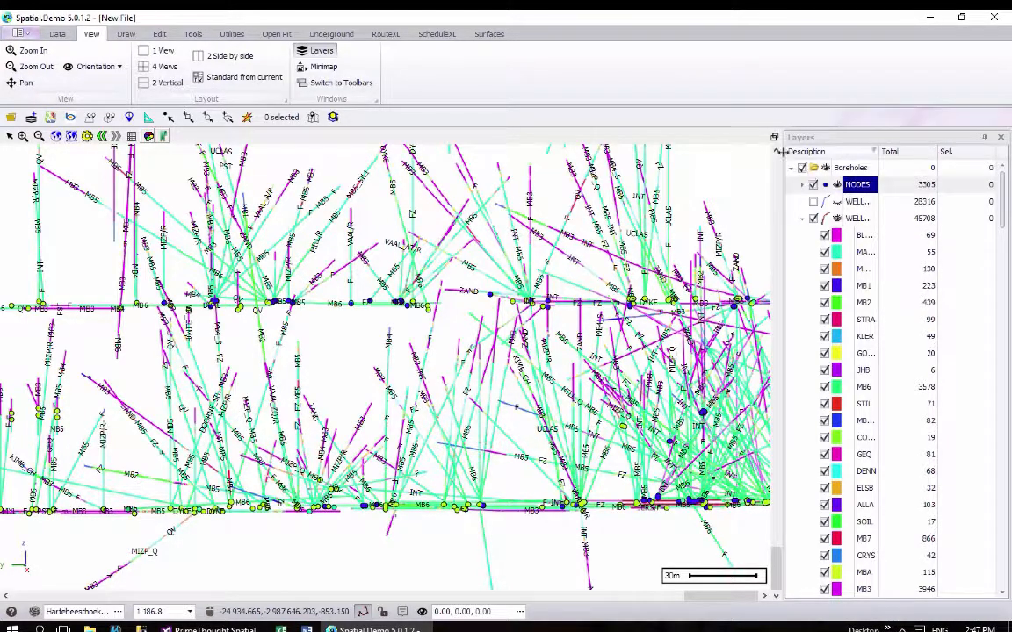
drag(705, 158, 702, 160)
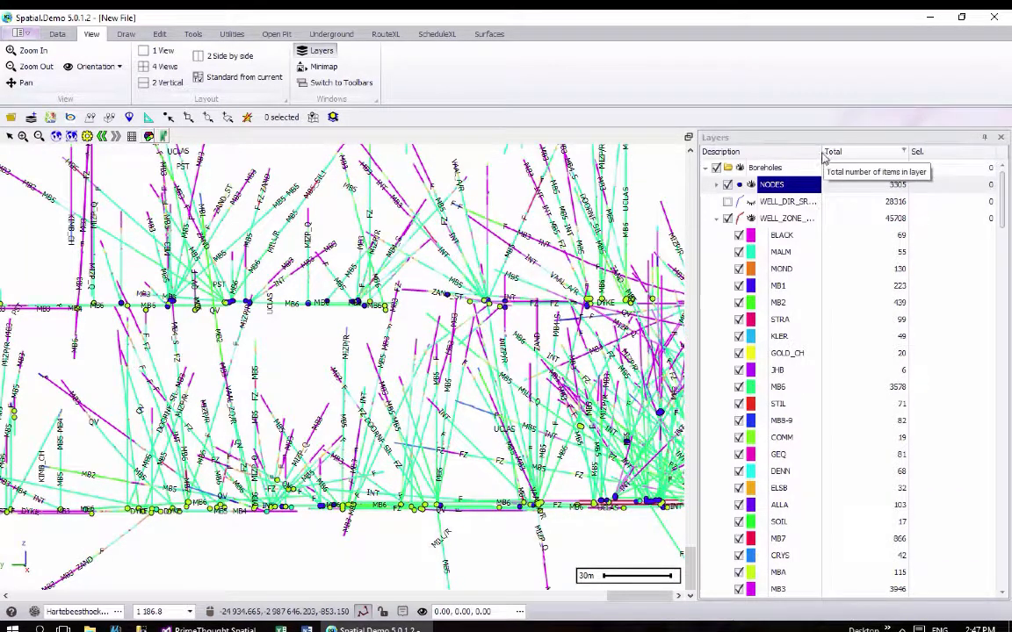
drag(821, 153, 840, 156)
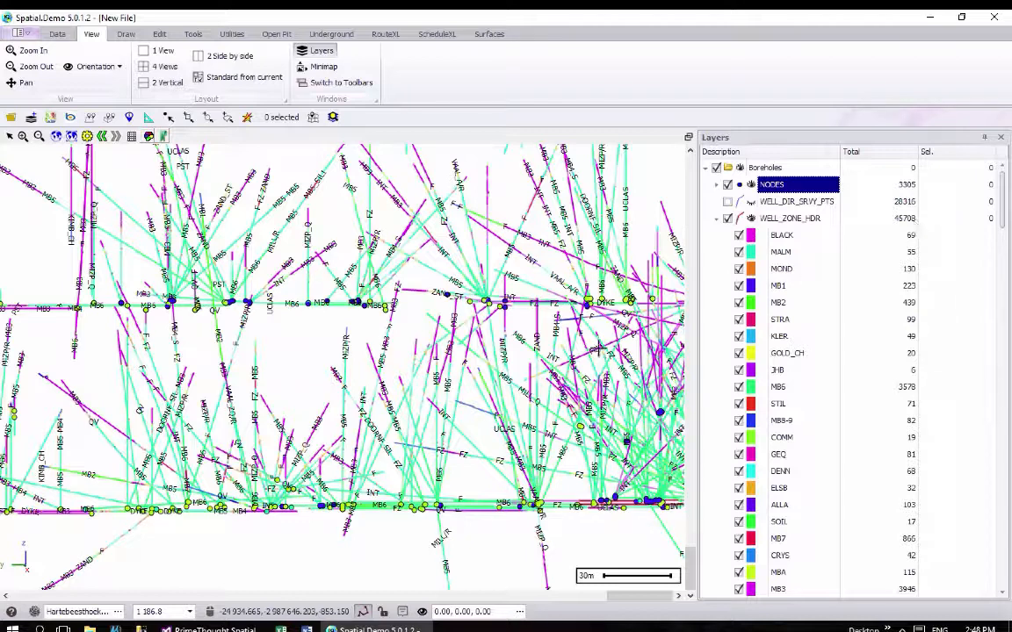
scroll(370, 298, up, 3)
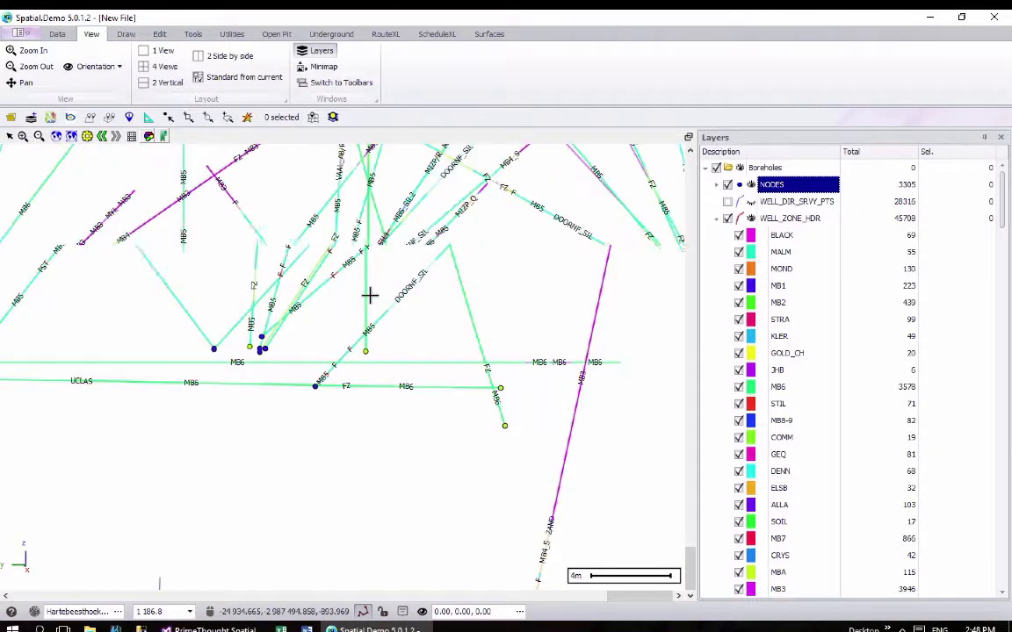
scroll(370, 297, down, 7)
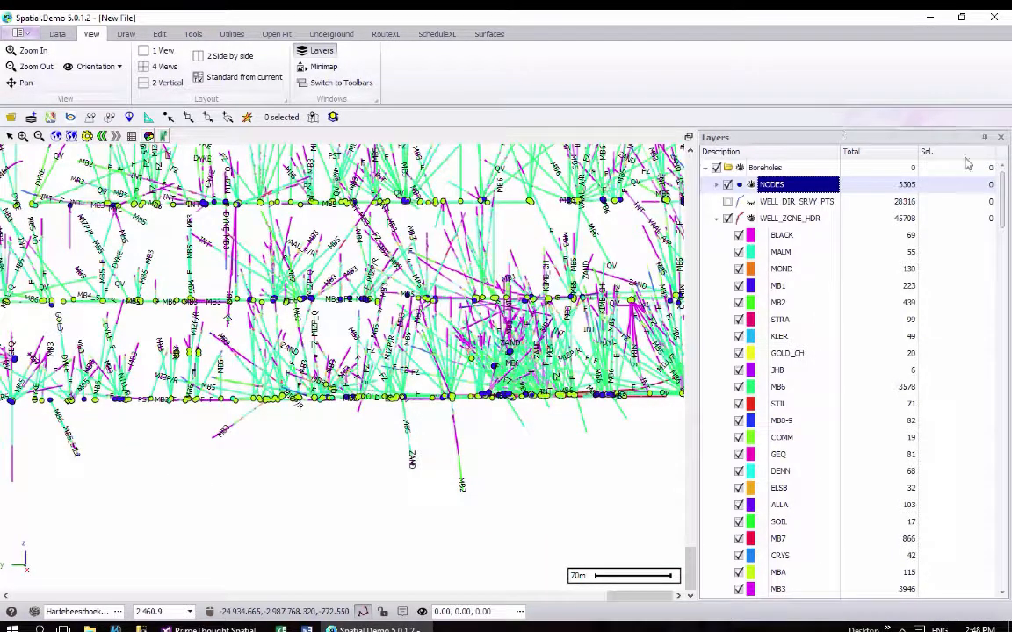
Step: Remove the Sel. and Total columns from the layer list and narrow the list to enlarge the graphics area
drag(927, 151, 922, 94)
drag(856, 151, 795, 70)
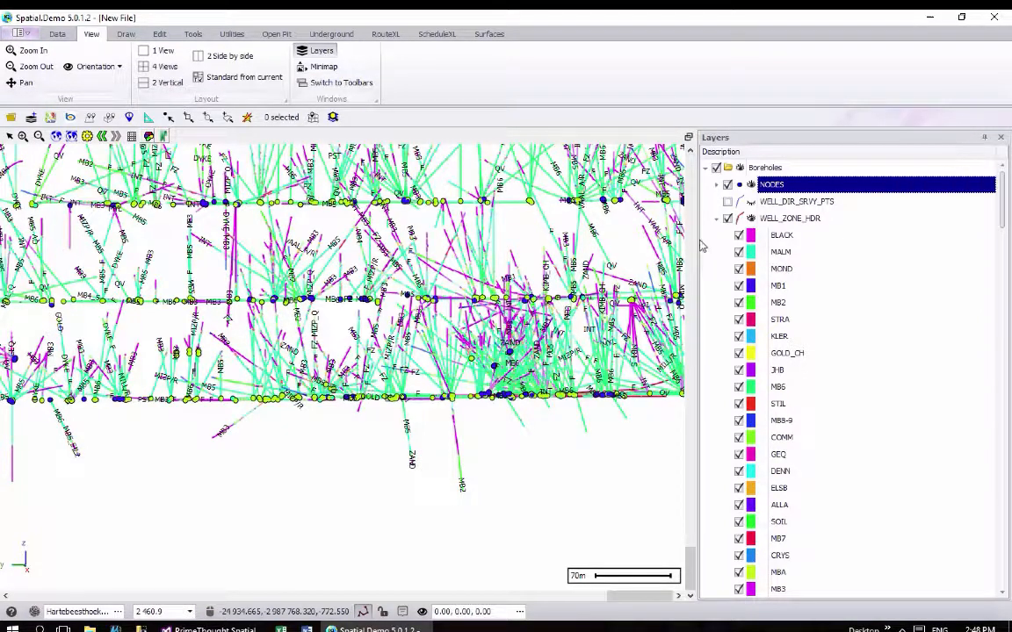
drag(697, 241, 832, 239)
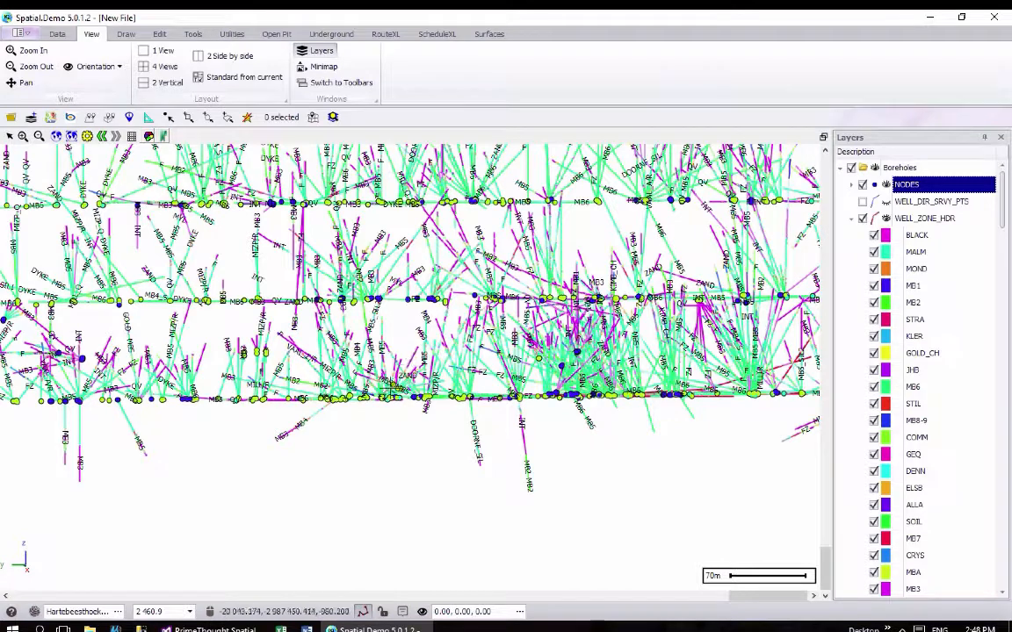
Step: Switch the WELL_ZONE_HDR segments off and back on, and hide the NODES collars
scroll(388, 386, down, 2)
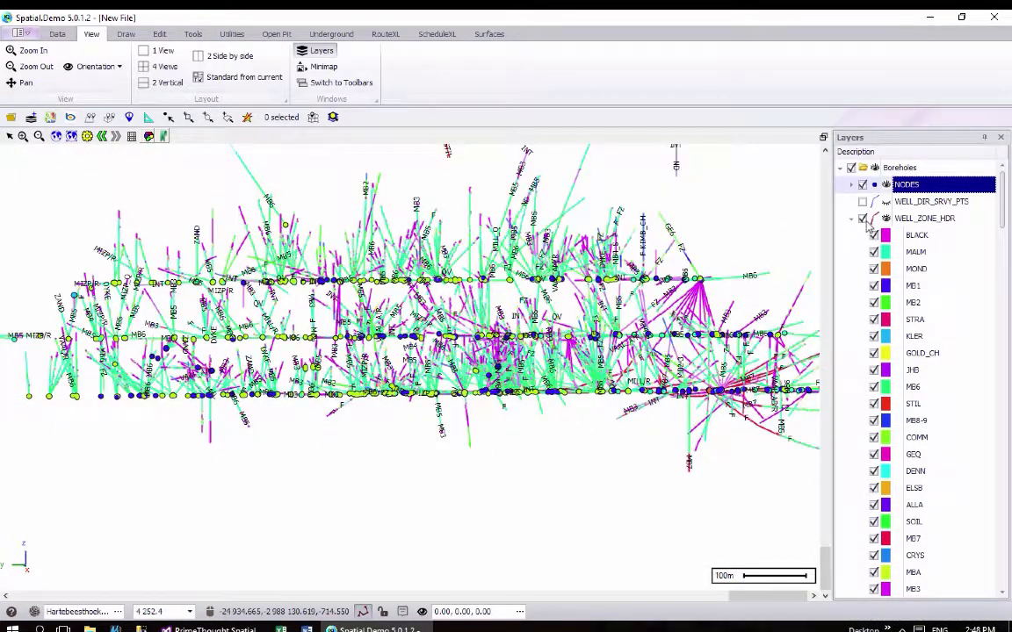
click(863, 219)
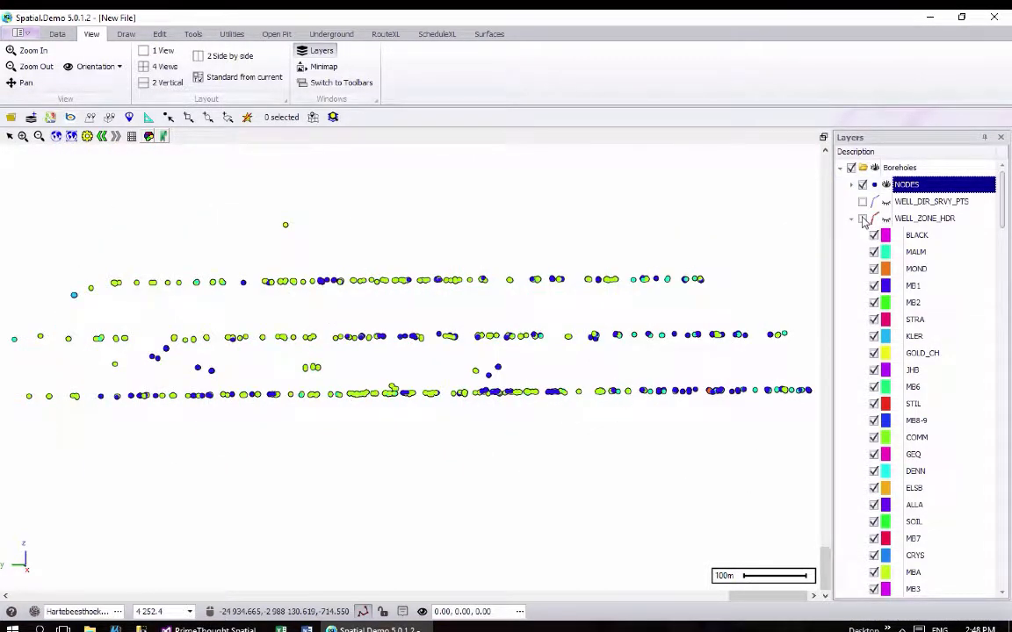
click(862, 219)
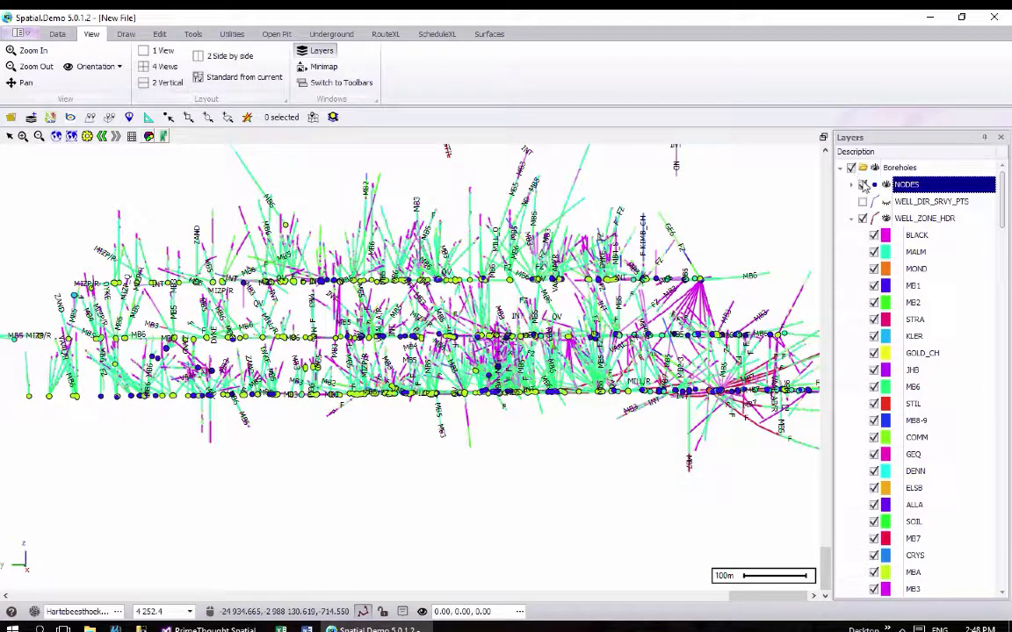
click(863, 184)
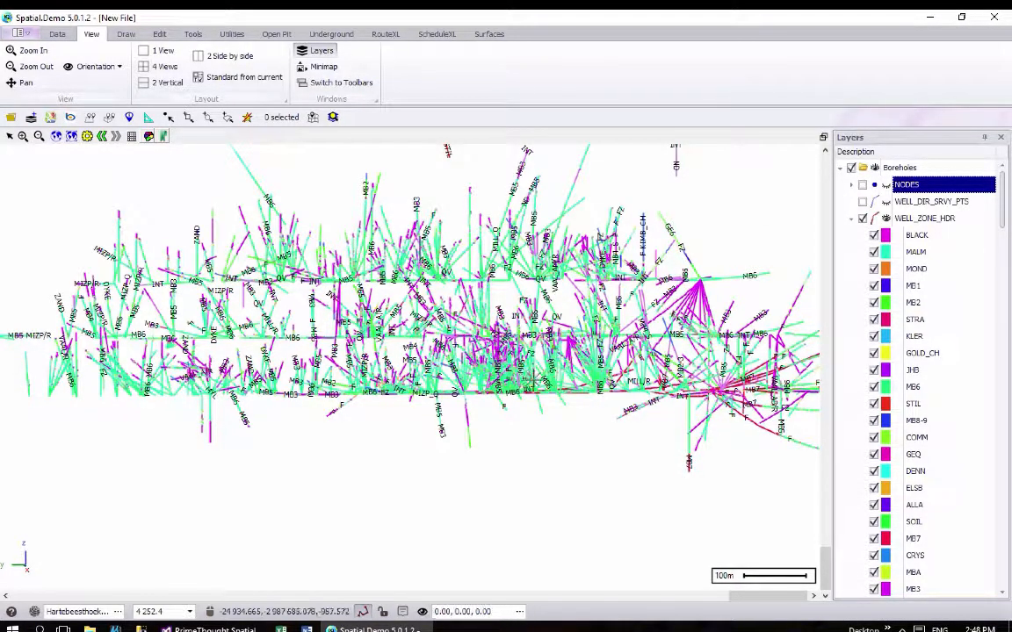
Step: Inspect the object properties of an MB5 segment among the underground boreholes, keeping the properties window clear of it
scroll(532, 379, up, 4)
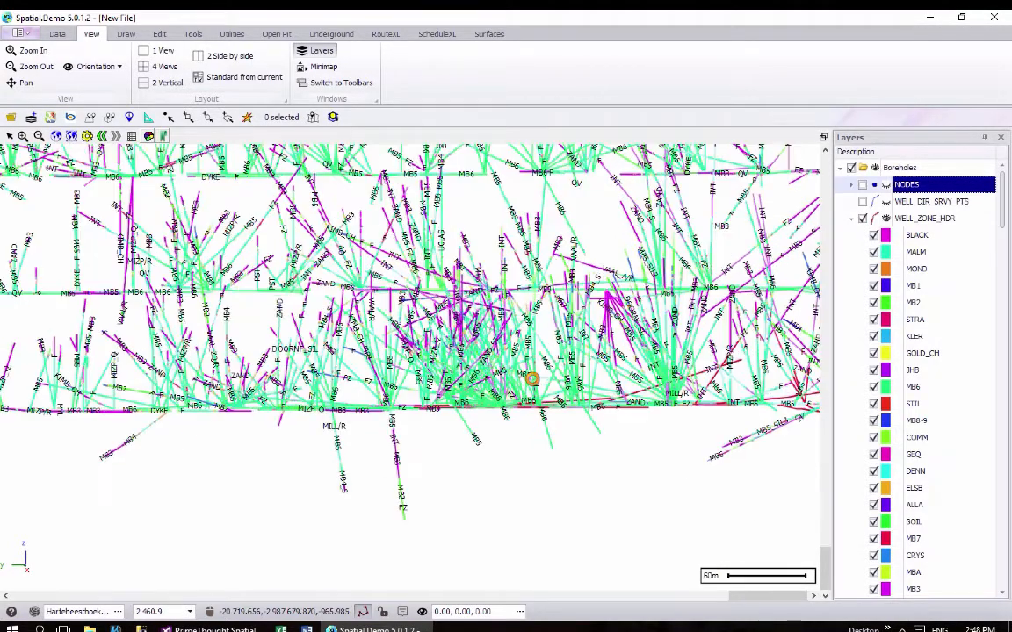
scroll(532, 379, up, 3)
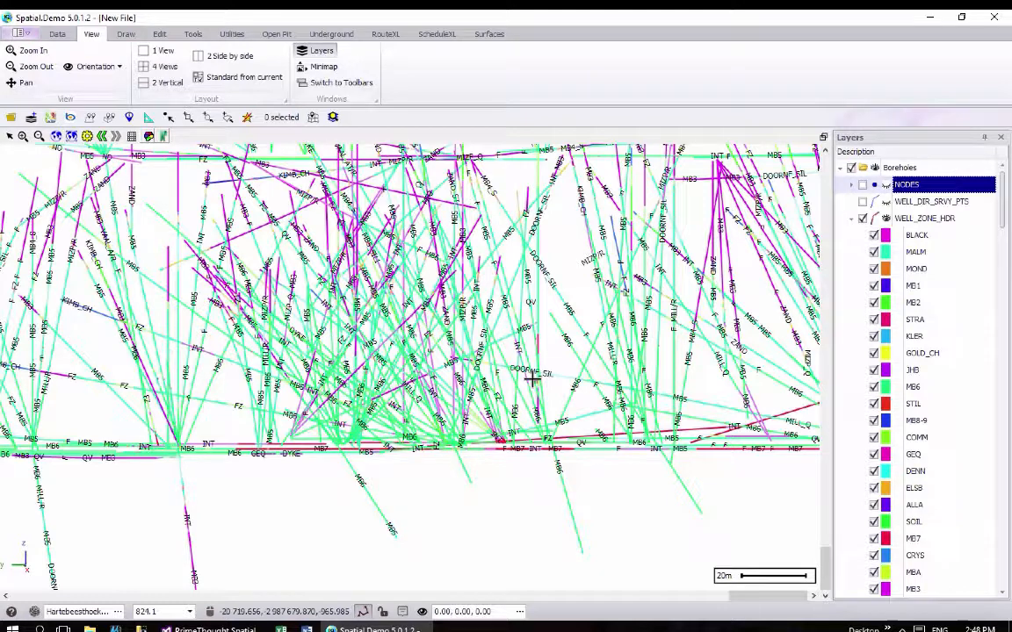
click(129, 118)
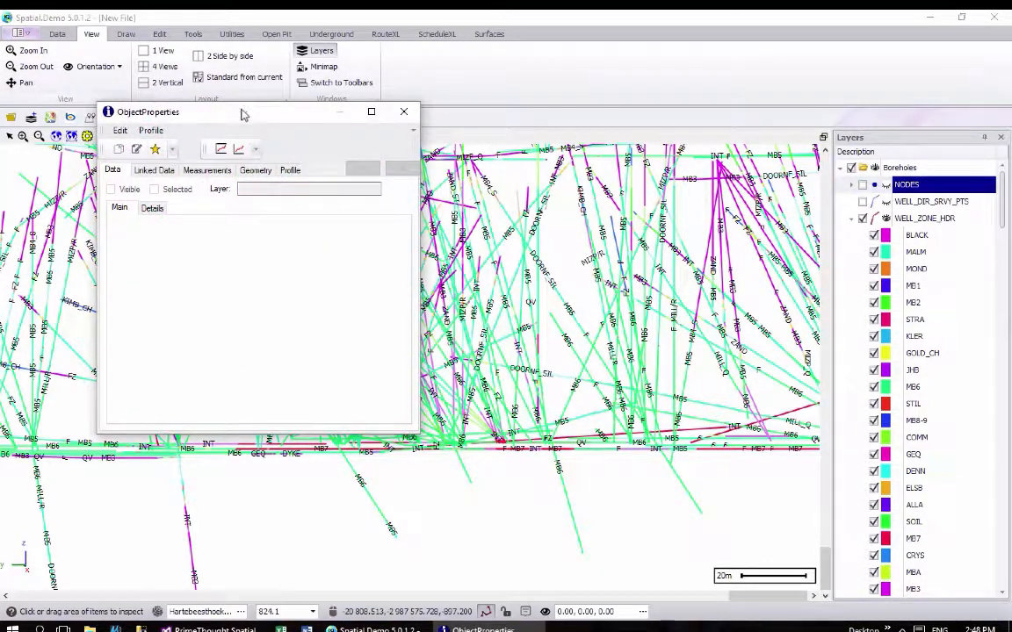
drag(240, 112, 187, 86)
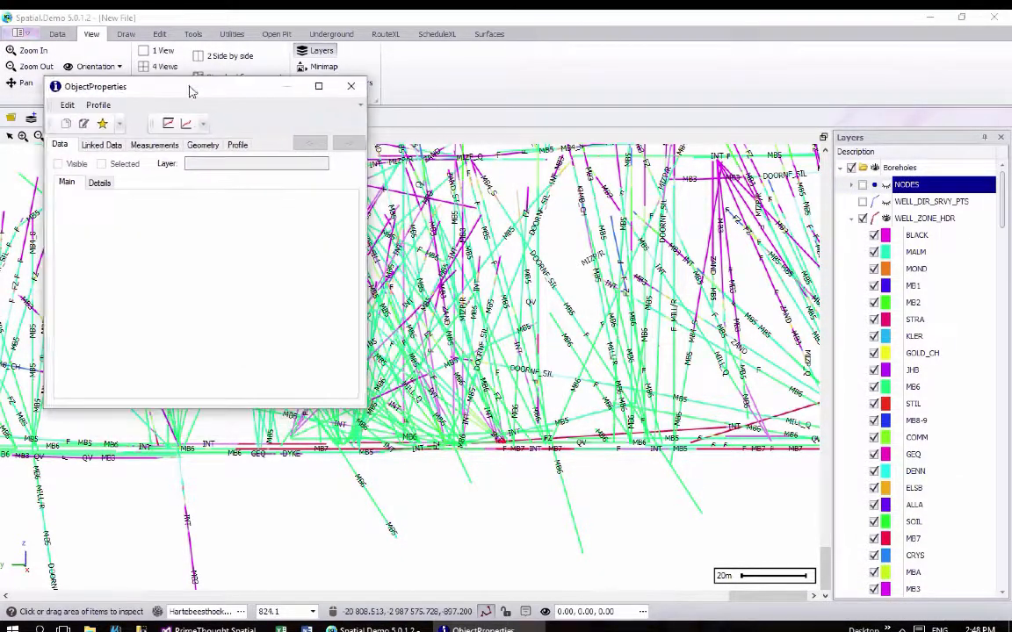
click(577, 325)
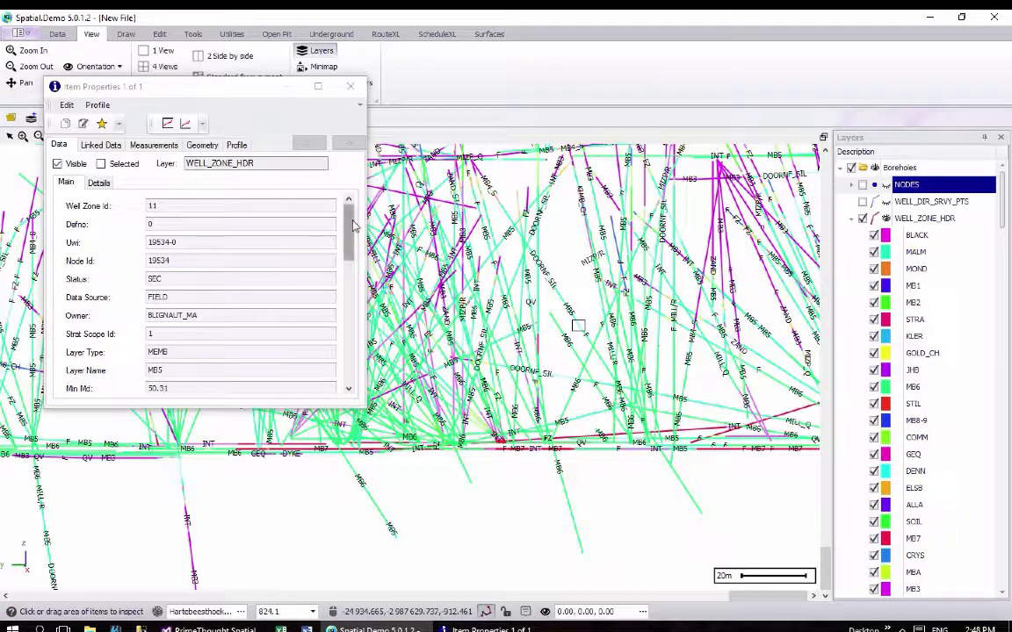
mouse_move(349, 228)
mouse_down()
mouse_move(348, 335)
mouse_move(349, 220)
mouse_up()
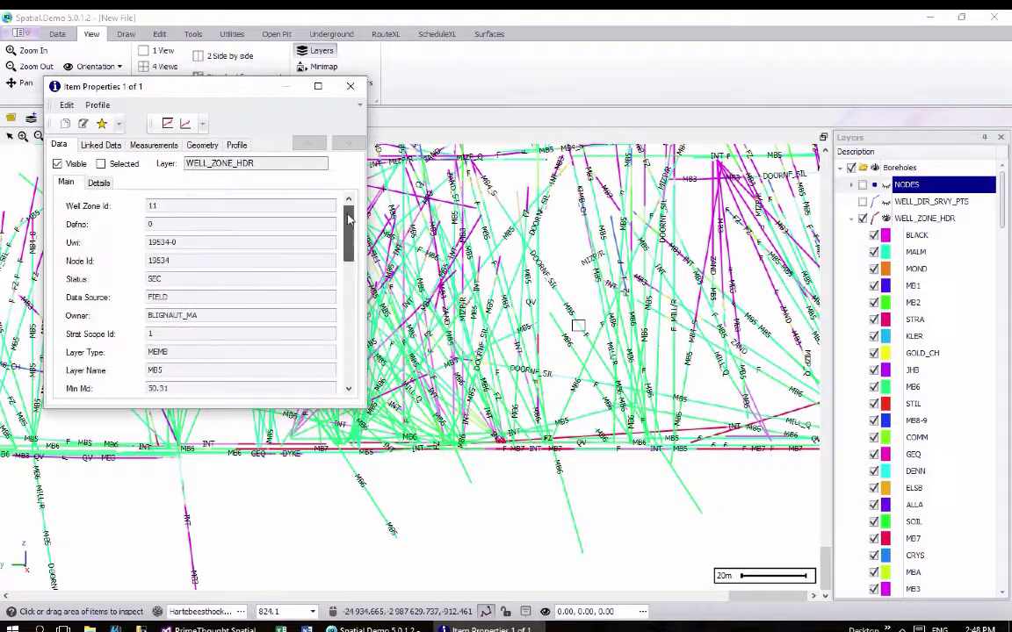
Step: Toggle the selection of the inspected MB5 segment on and off several times, leaving it selected
click(101, 125)
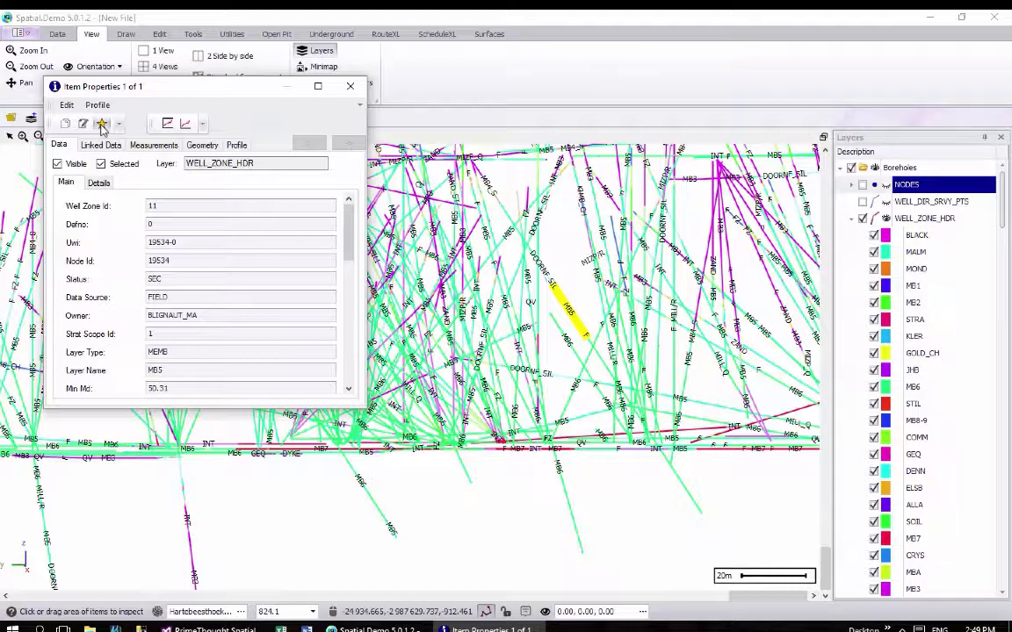
click(102, 124)
click(102, 125)
click(101, 125)
click(102, 124)
Step: View the selected MB5 segment's measurements, close its properties and look over the surrounding boreholes
mouse_move(348, 227)
mouse_down()
mouse_move(347, 351)
mouse_move(352, 224)
mouse_up()
click(153, 145)
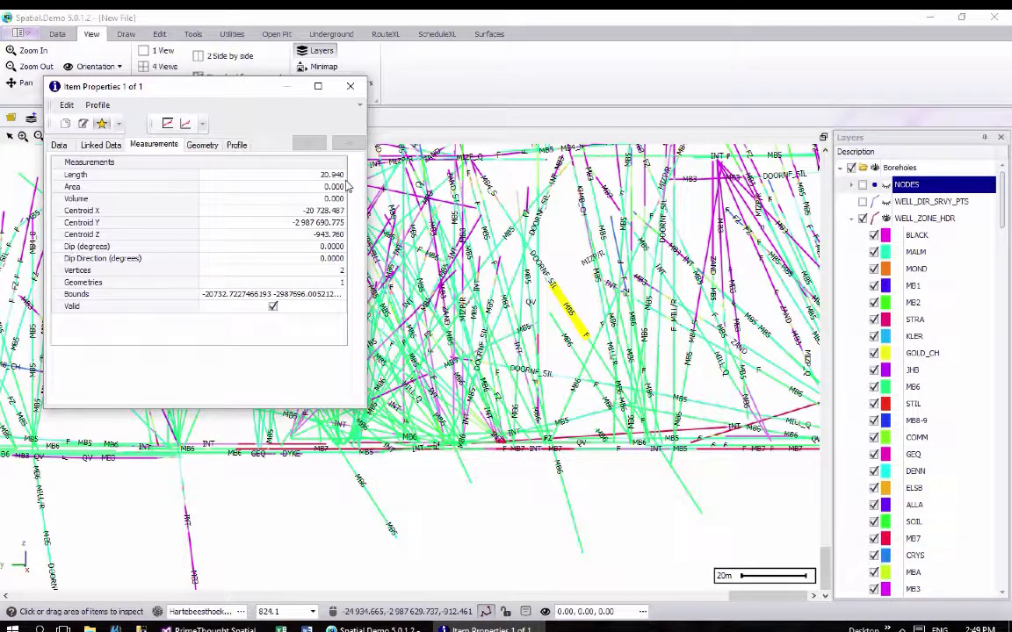
click(351, 87)
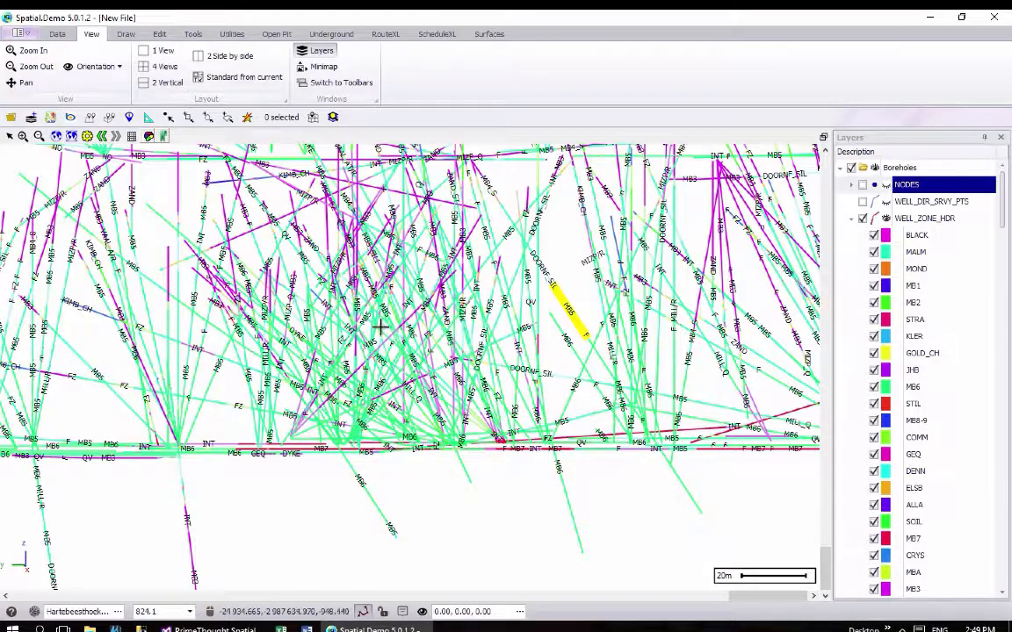
scroll(380, 328, up, 4)
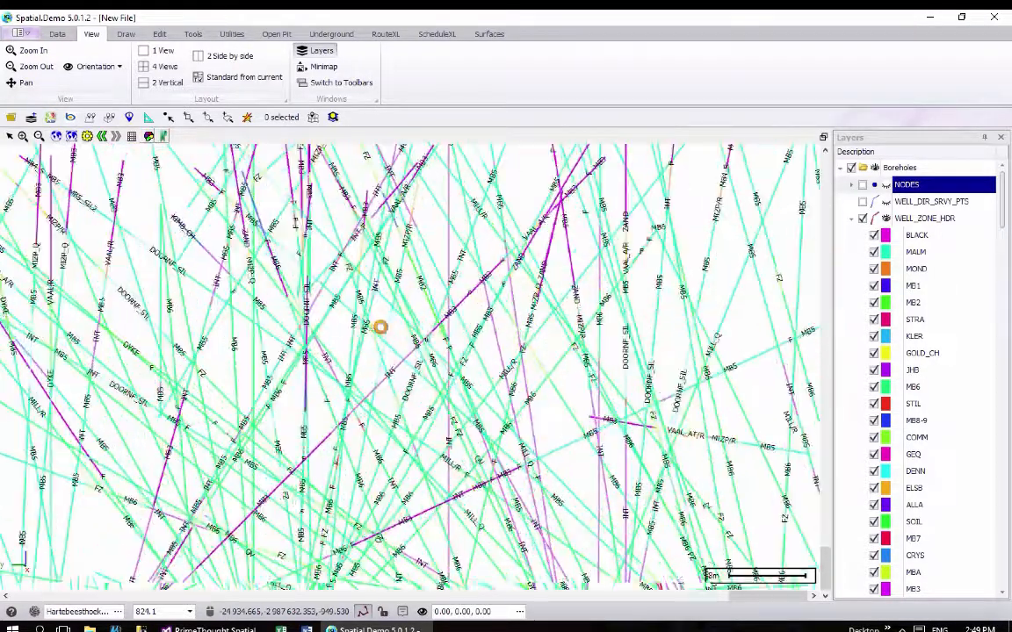
scroll(380, 328, down, 5)
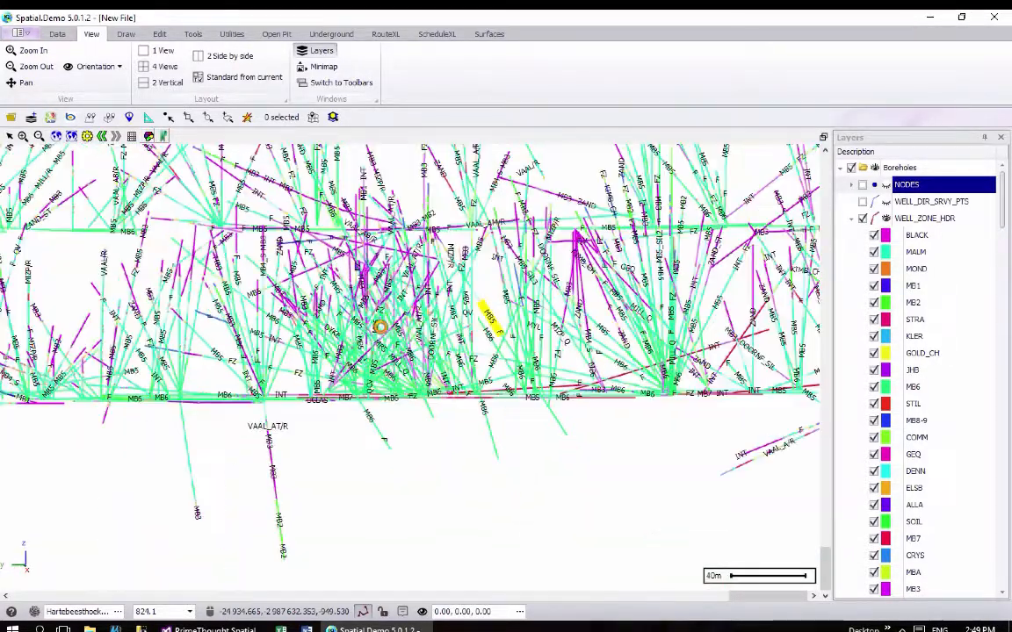
Step: Check the general layer properties of the NODES collars and close them unchanged
scroll(380, 328, down, 2)
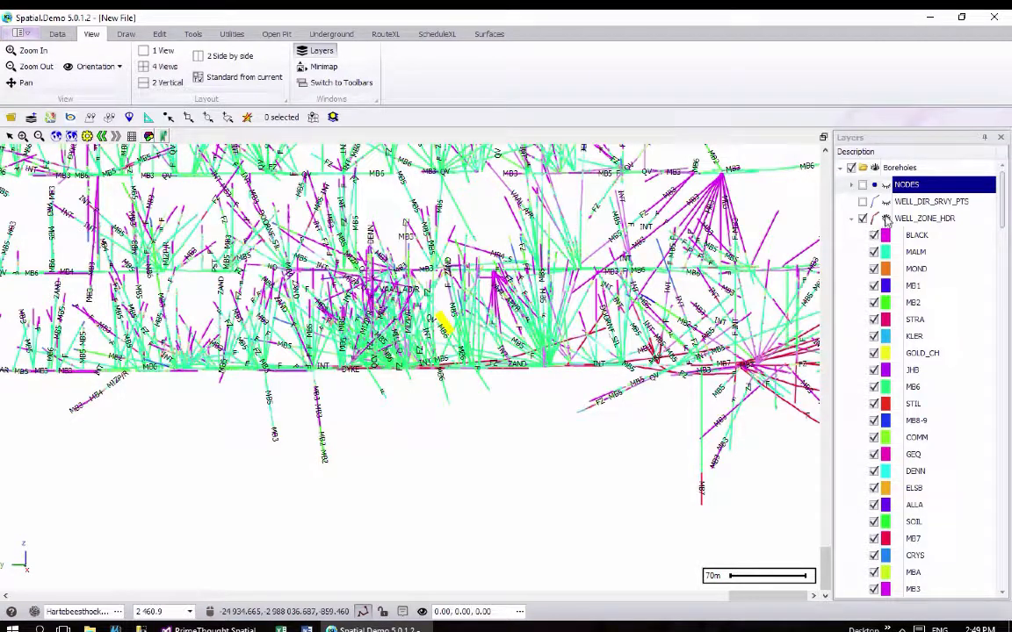
right_click(906, 186)
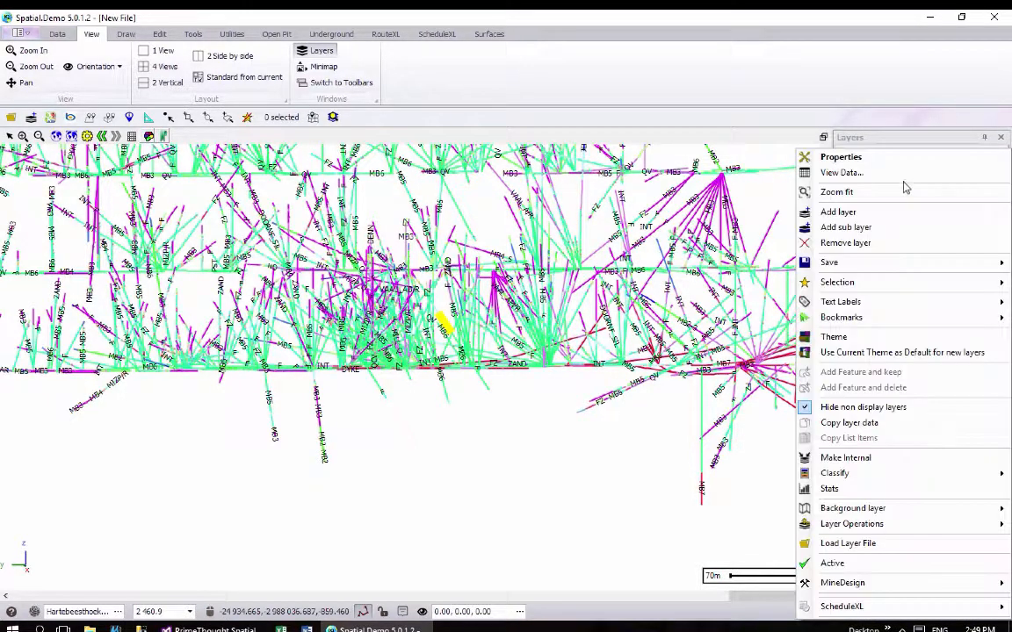
click(817, 156)
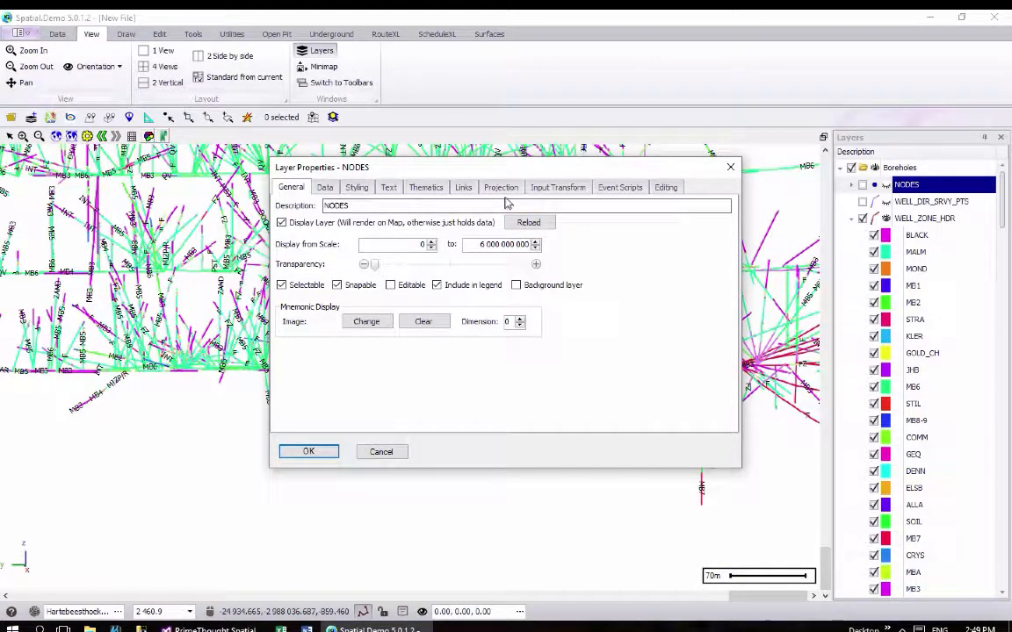
click(729, 167)
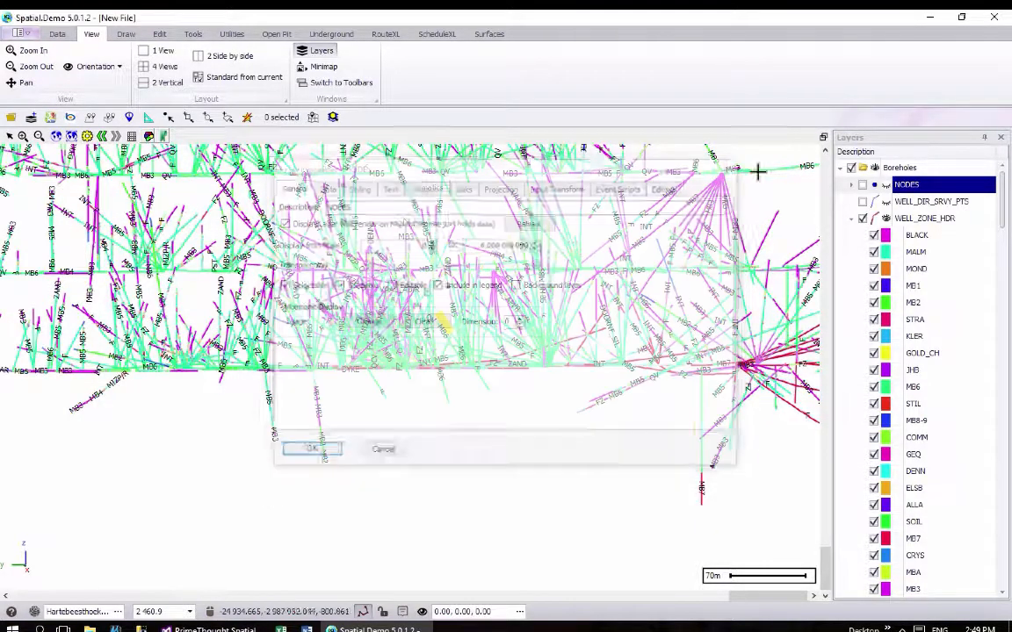
right_click(841, 183)
click(843, 156)
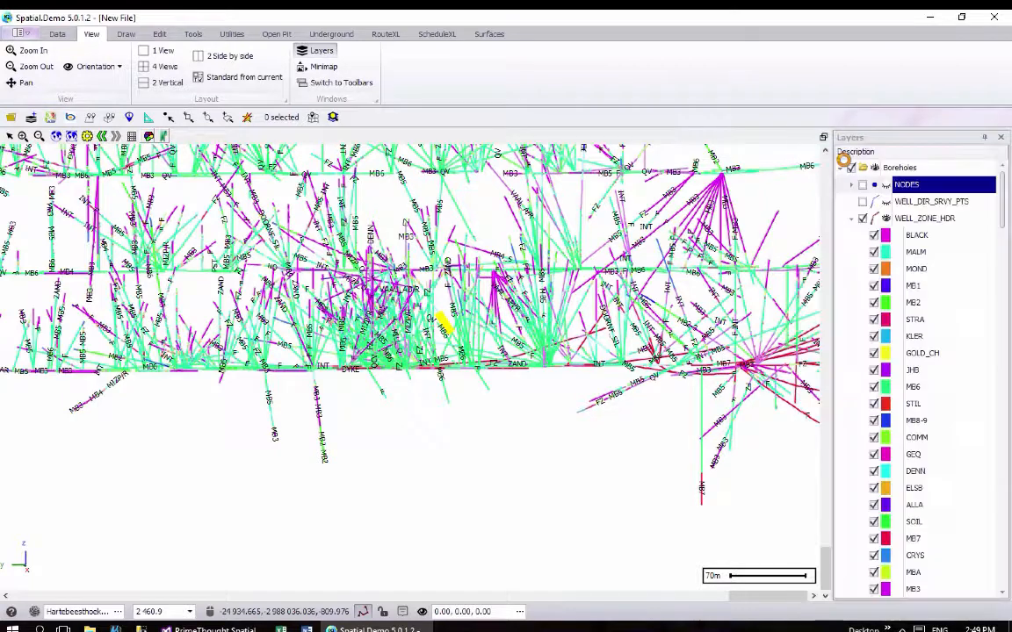
click(730, 168)
Step: View the NODES layer data across to the NODE_Z, NODE_Y and NODE_X columns, and close the table
right_click(907, 184)
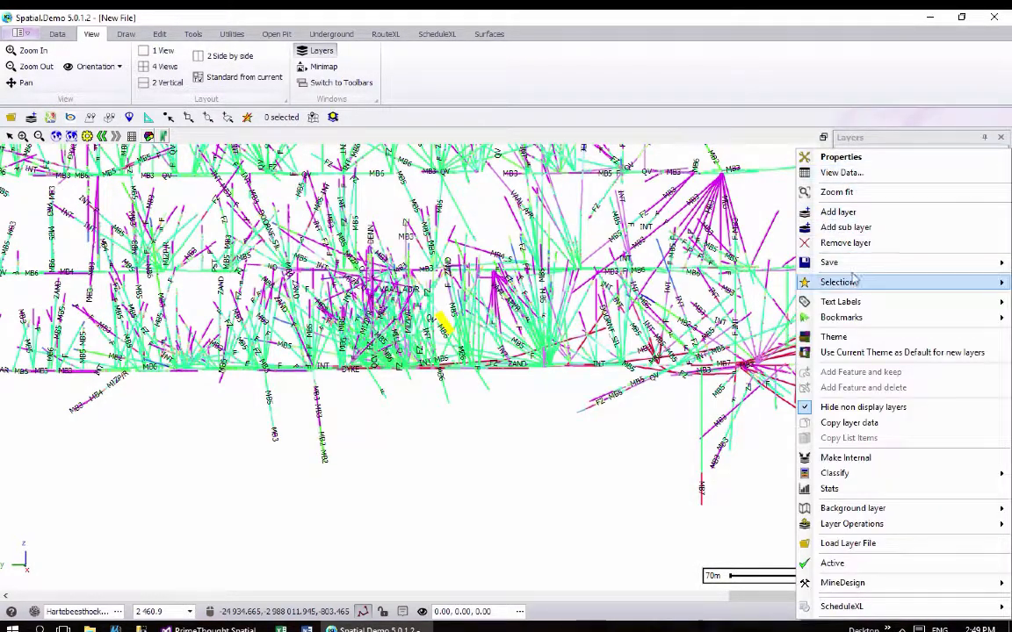
click(838, 173)
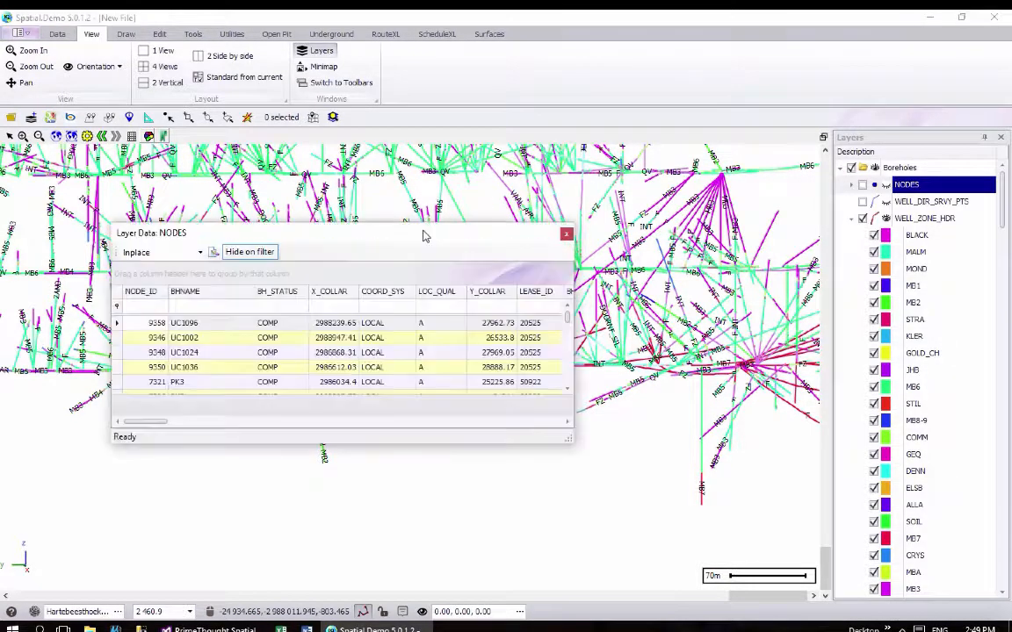
drag(161, 425, 352, 424)
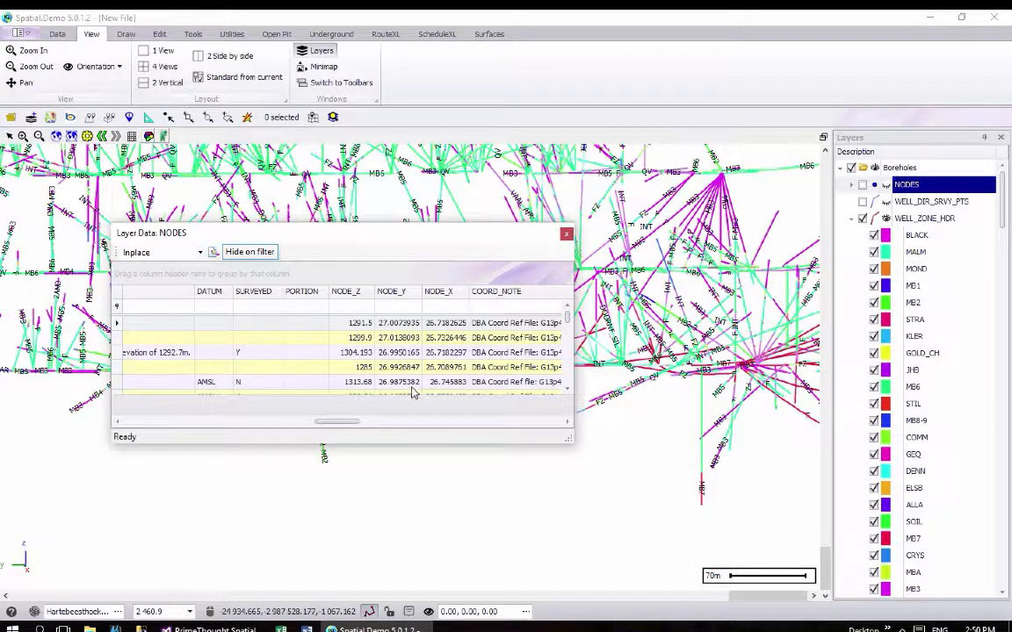
click(566, 234)
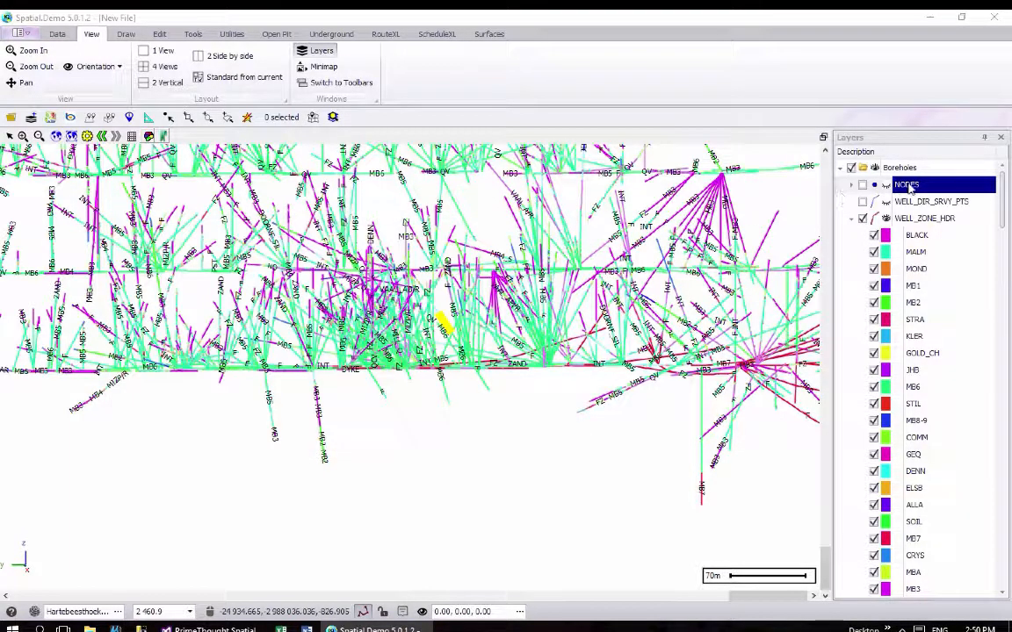
Step: Review the NODES layer's input transform and projection, and compare them with the scene's projection without changing anything
right_click(818, 167)
click(870, 158)
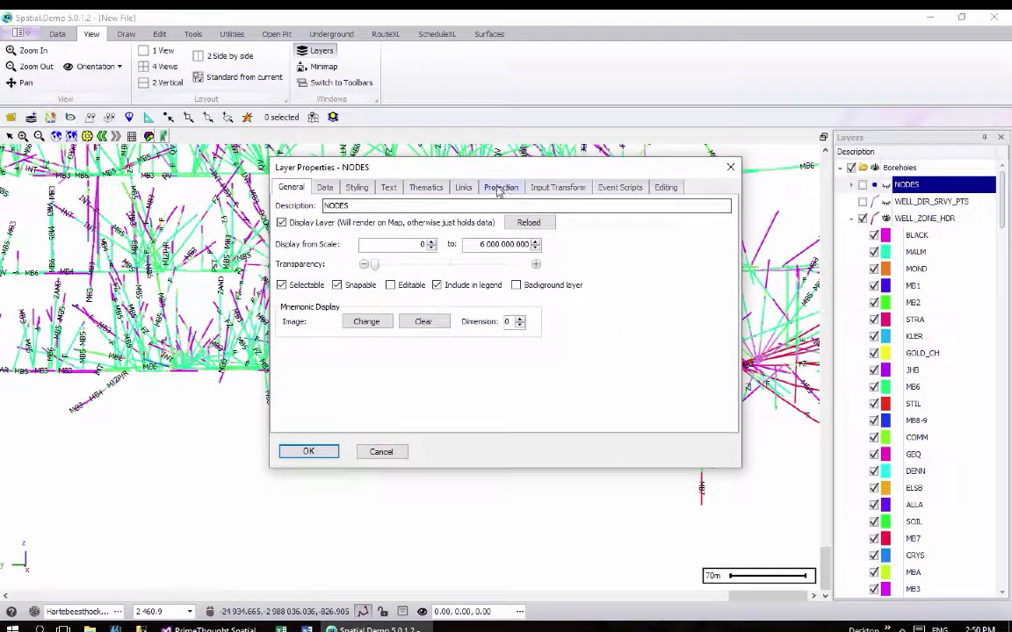
click(544, 188)
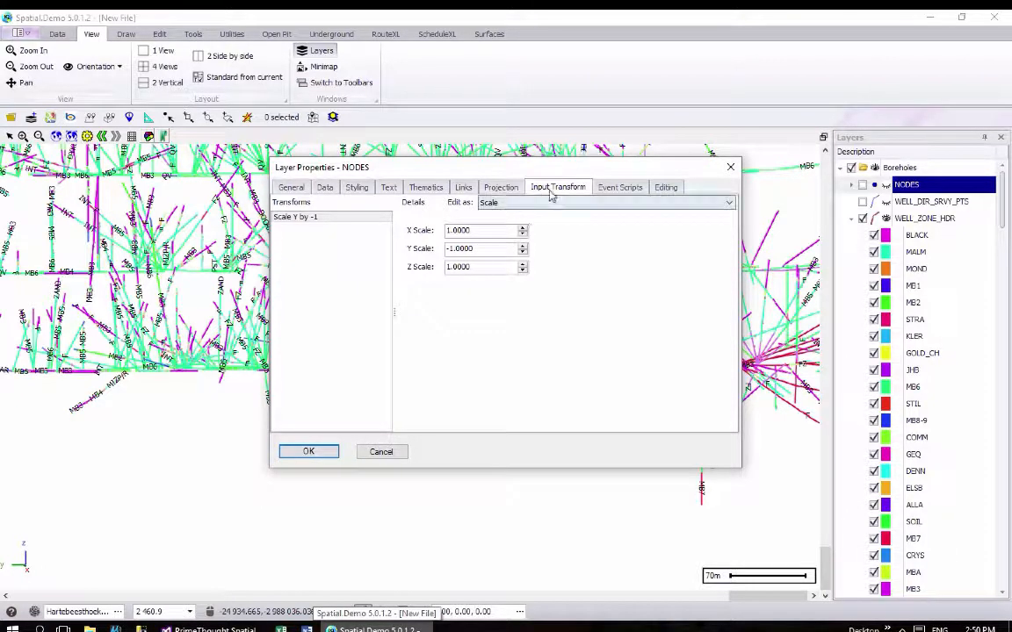
click(499, 188)
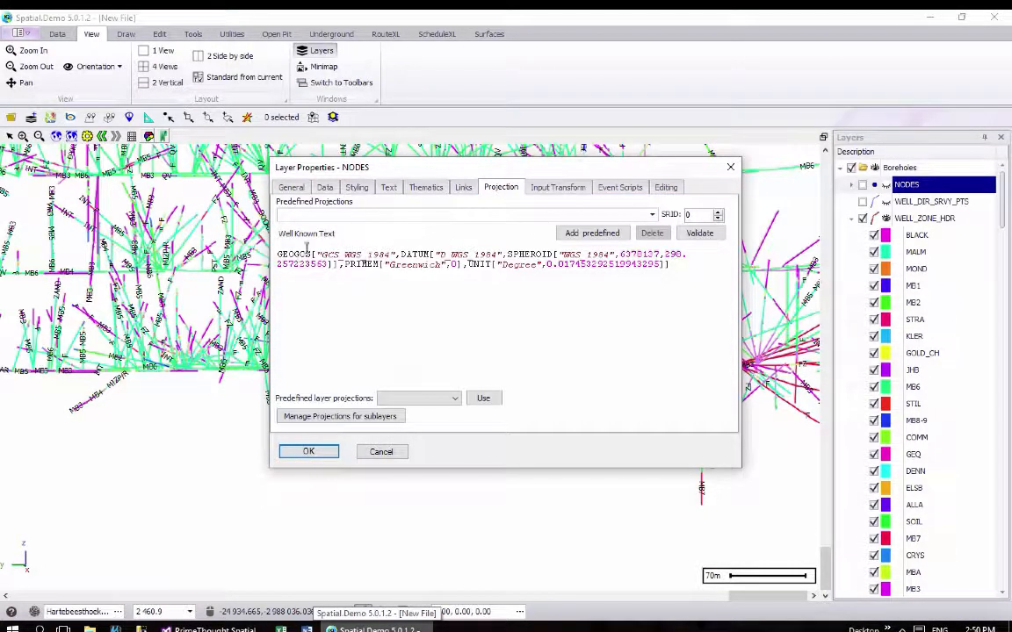
click(385, 454)
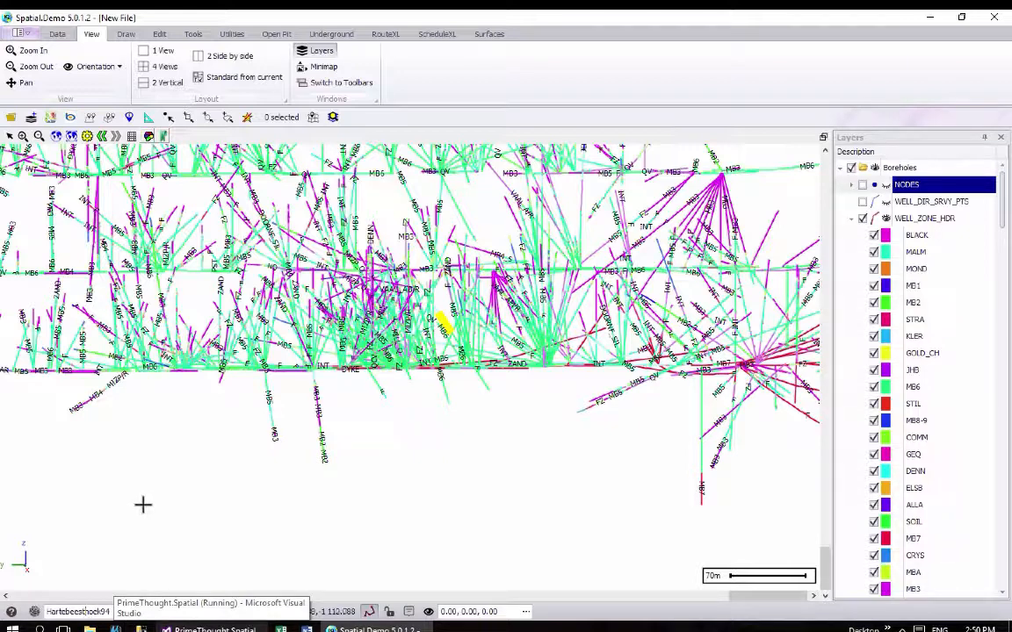
click(120, 614)
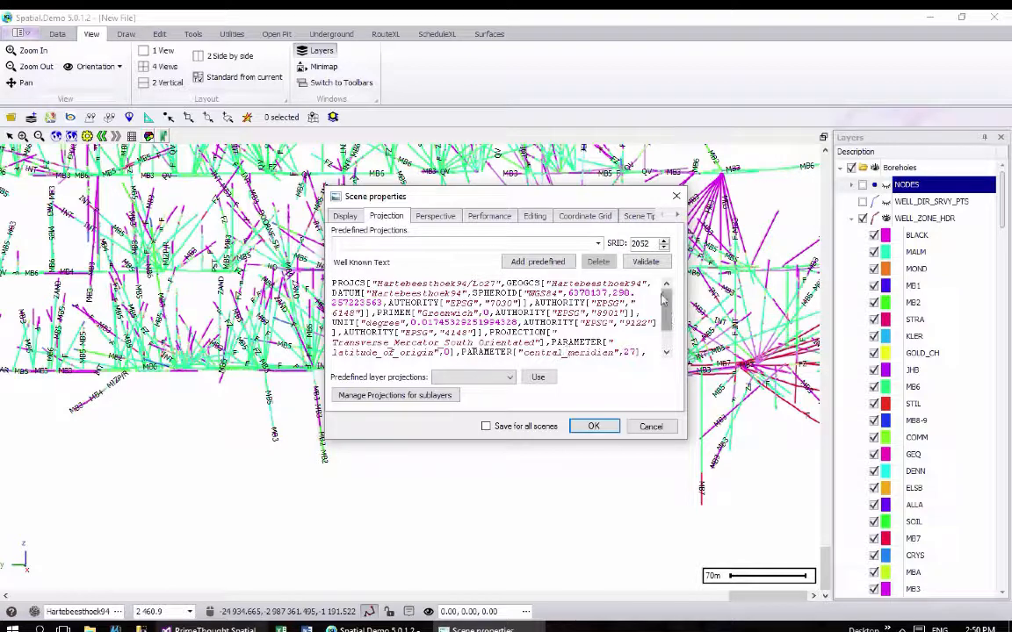
click(677, 196)
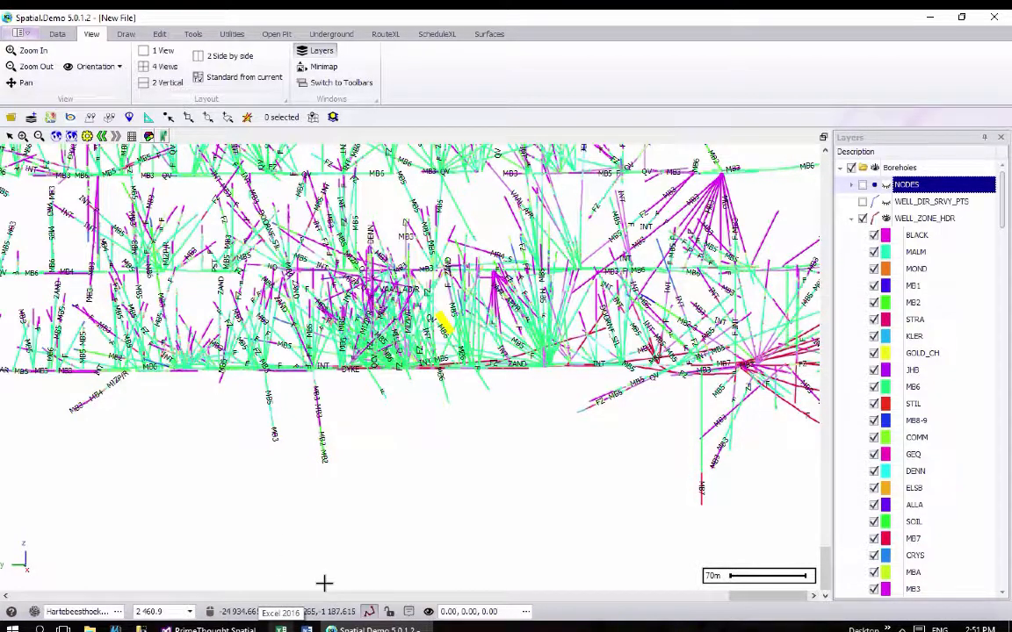
Step: Make WELL_ZONE_HDR the current layer, fit its full extent in view and look closer at the main borehole cluster
scroll(411, 382, up, 8)
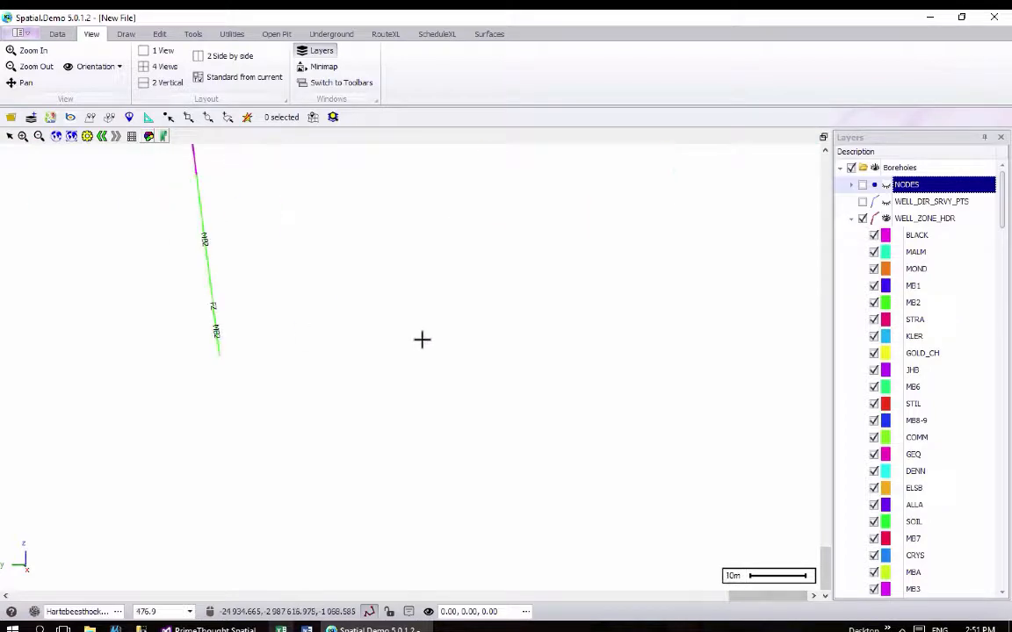
scroll(428, 417, down, 8)
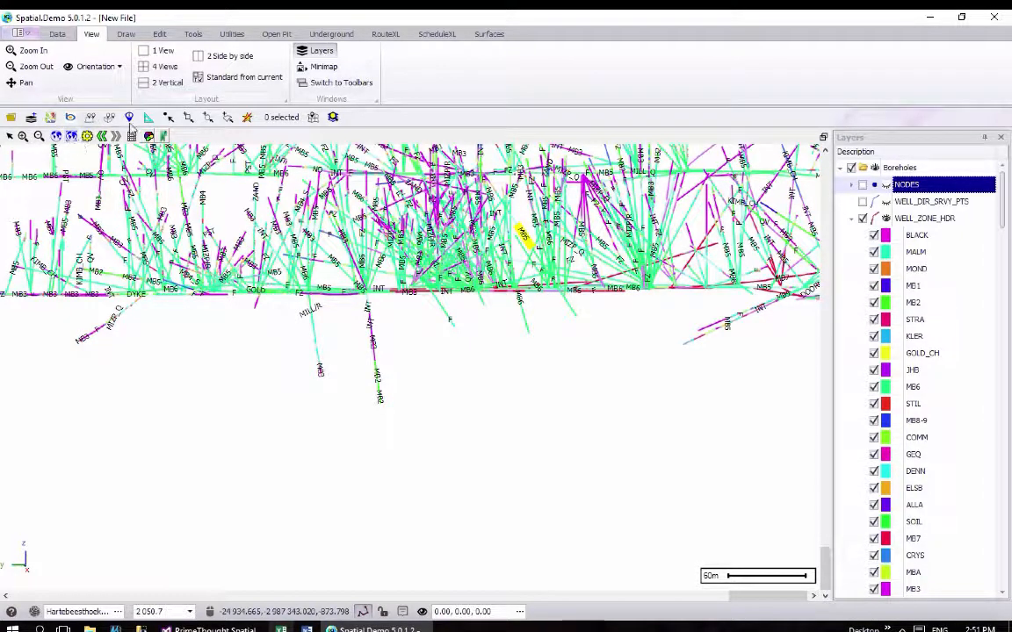
click(888, 219)
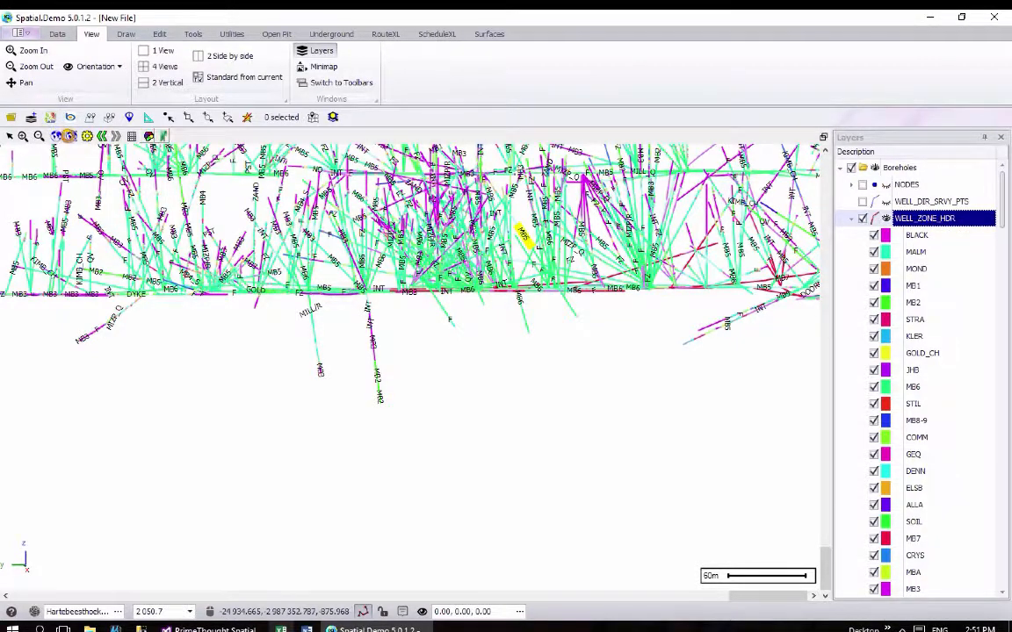
scroll(70, 153, up, 1)
click(70, 138)
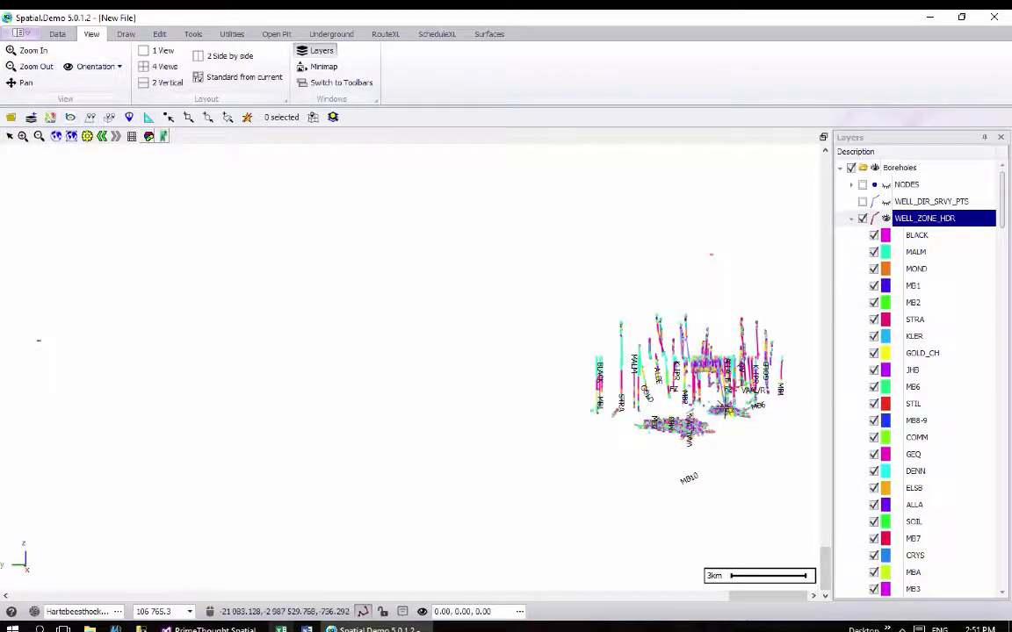
scroll(723, 407, up, 3)
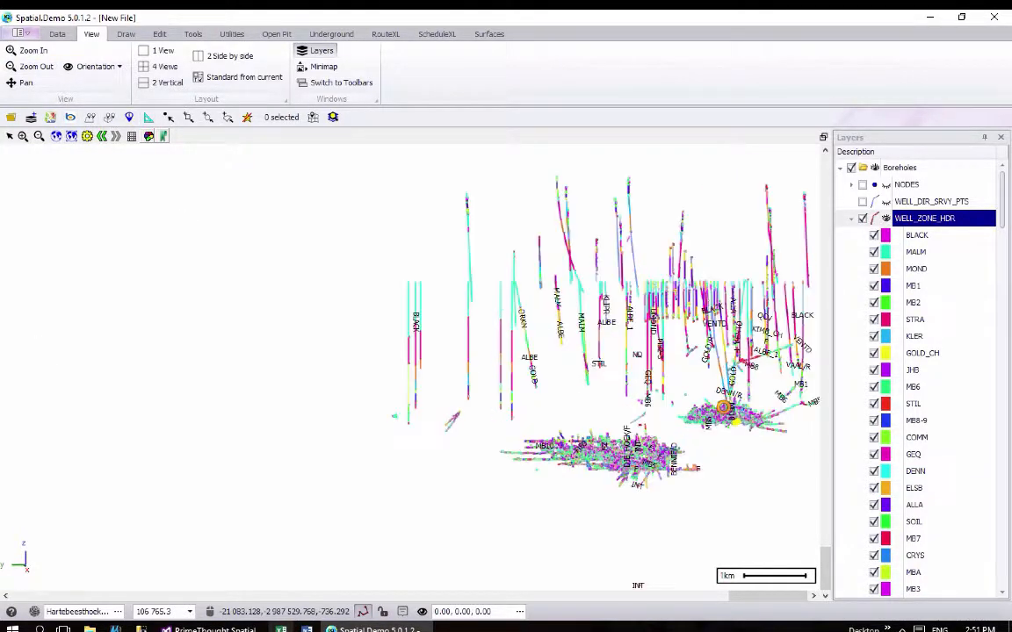